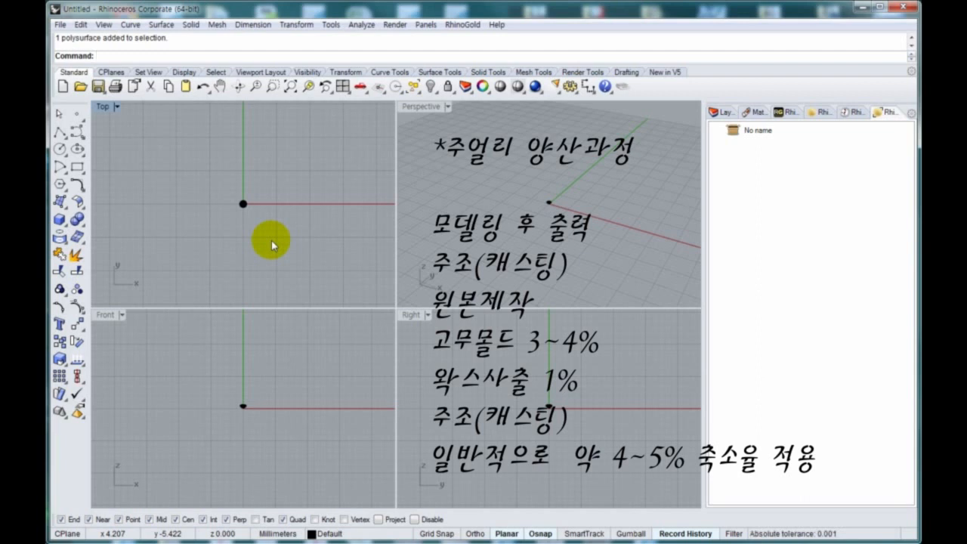
- Create a solid cube about 5 mm per side with its base corner at the origin (0)
scroll(251, 204, up, 14)
scroll(219, 201, up, 5)
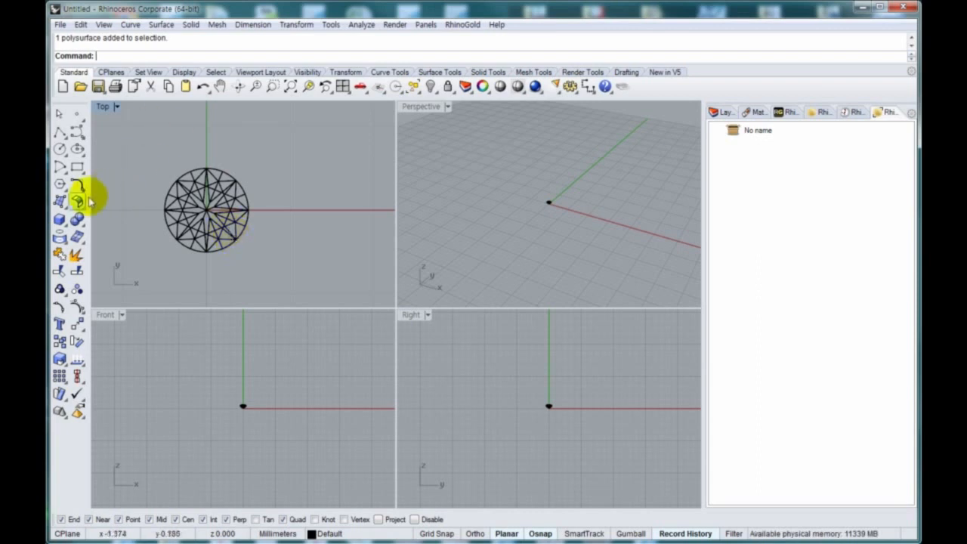
click(59, 220)
right_drag(256, 210, 207, 219)
scroll(207, 219, down, 8)
middle_click(216, 224)
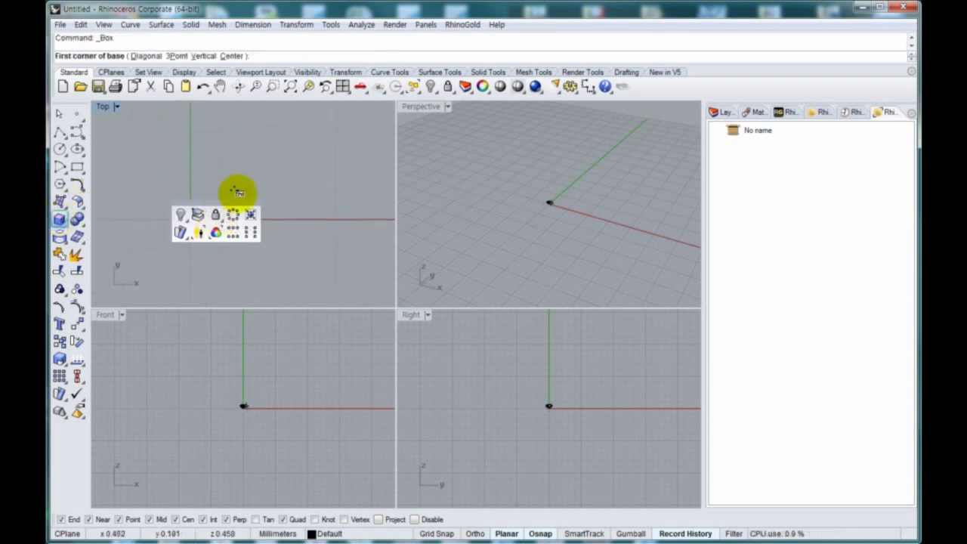
right_drag(327, 147, 298, 198)
scroll(278, 239, down, 4)
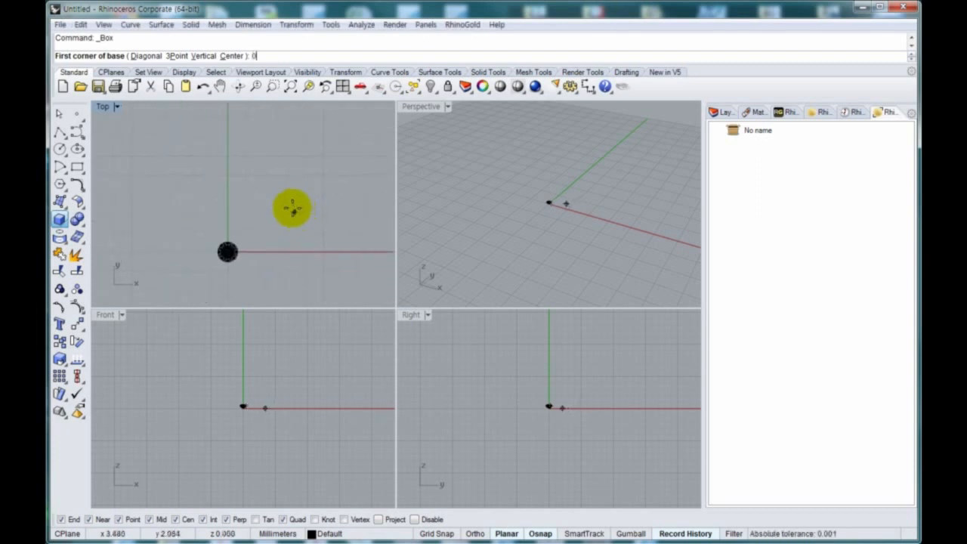
text(0)
key(Return)
click(322, 155)
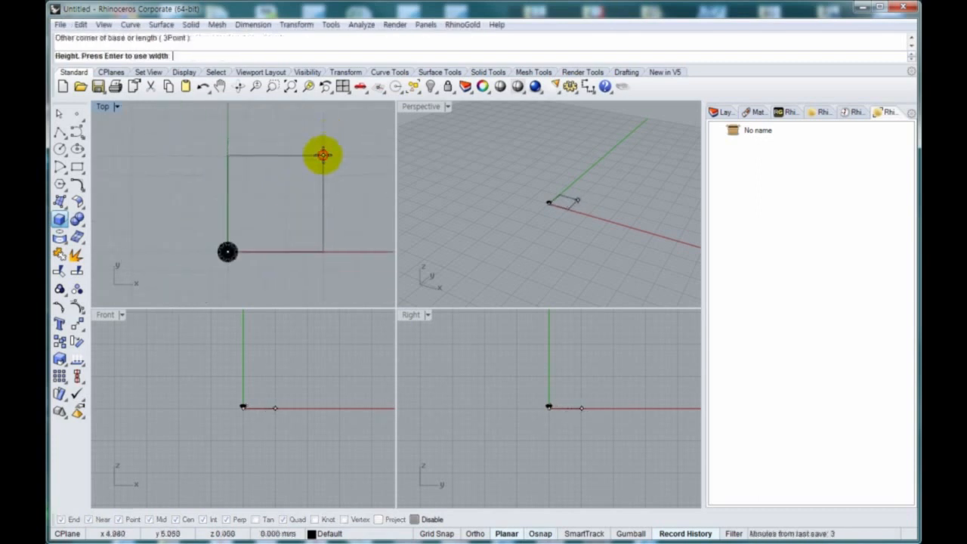
click(320, 372)
click(316, 181)
right_drag(316, 181, 300, 199)
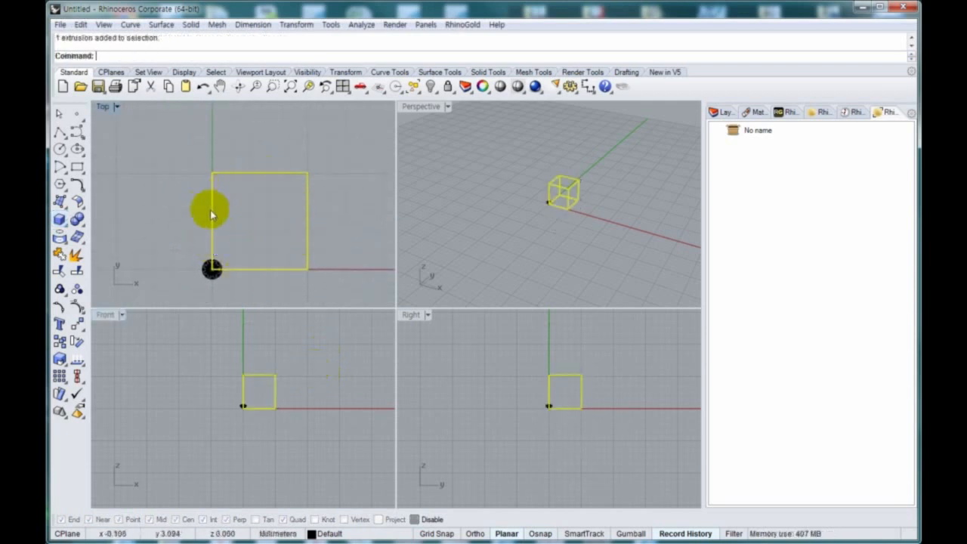
- Maximize the Top view and scale the cube in 3D from the origin by a factor of 1.05
double_click(102, 106)
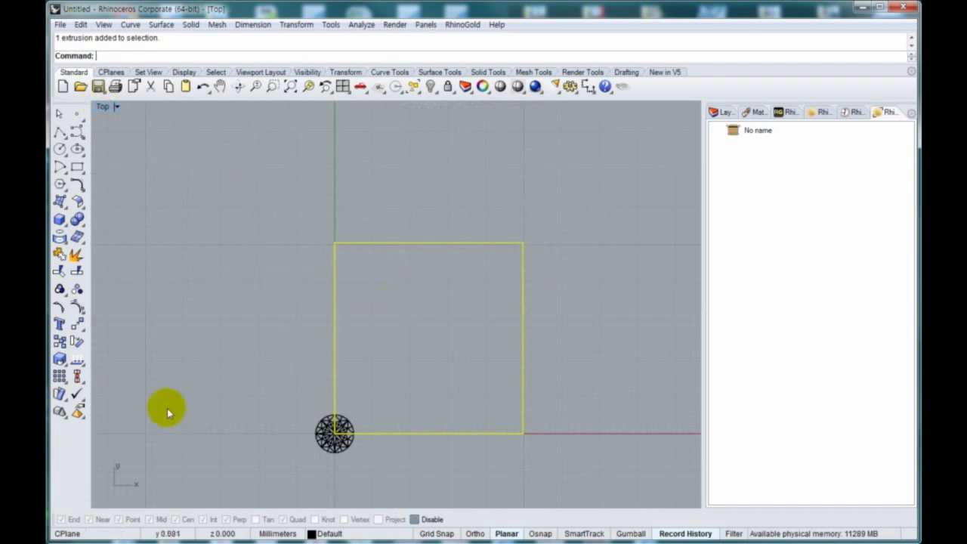
click(60, 354)
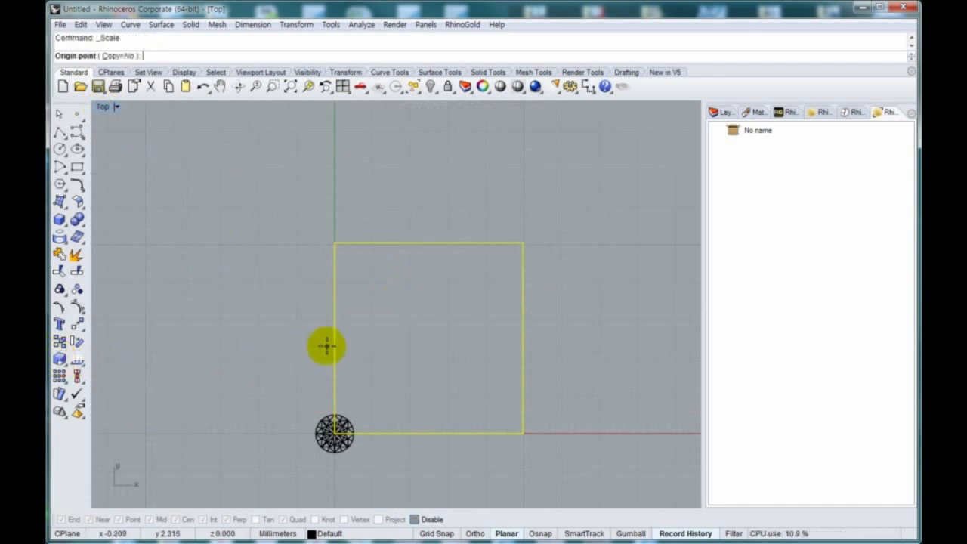
text(0)
key(Return)
text(1.05)
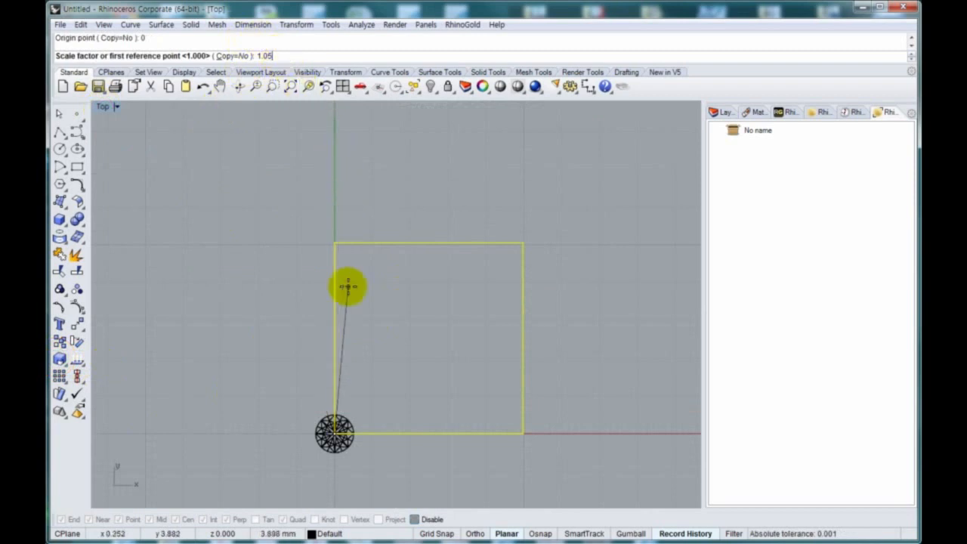
key(Return)
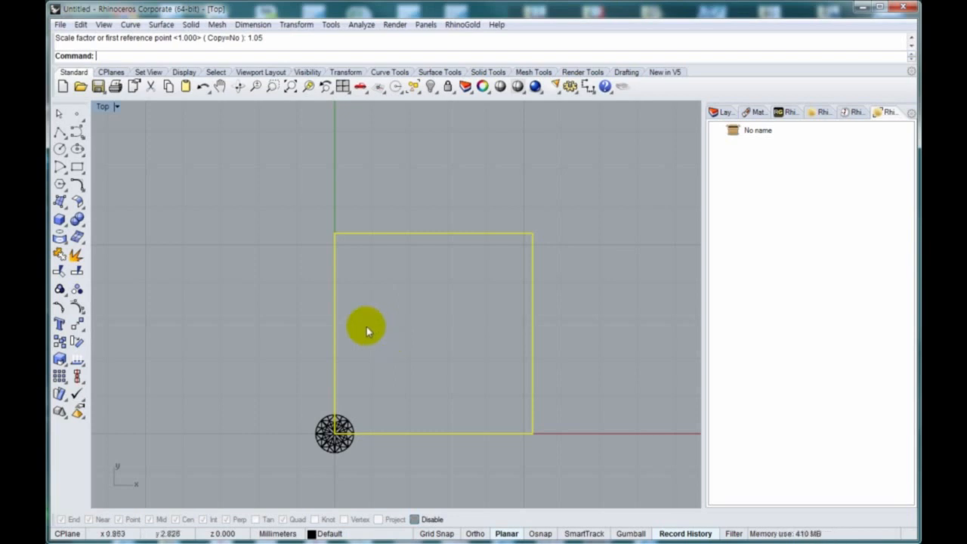
- Scale the cube back in 3D from the origin by a factor of 1/1.05 and deselect it
click(59, 359)
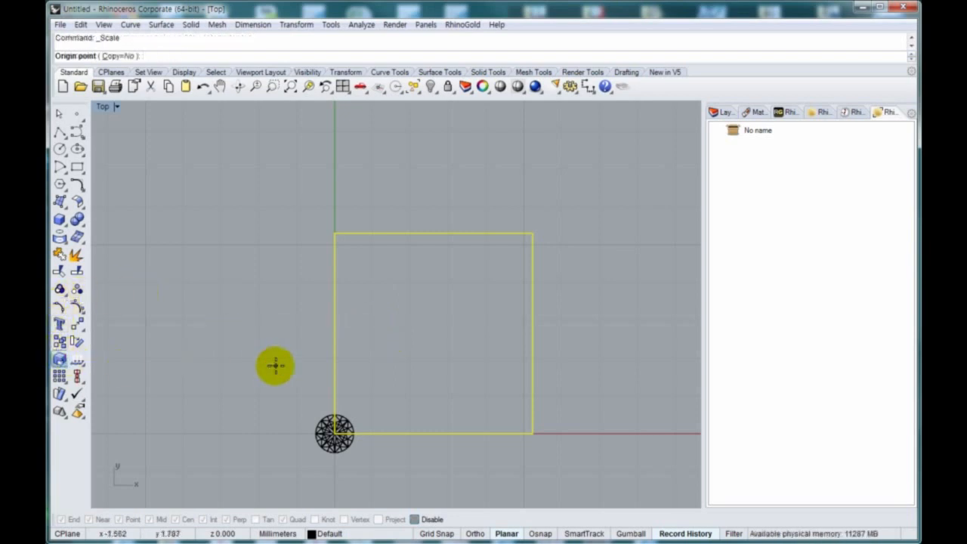
text(0)
key(Return)
text(1)
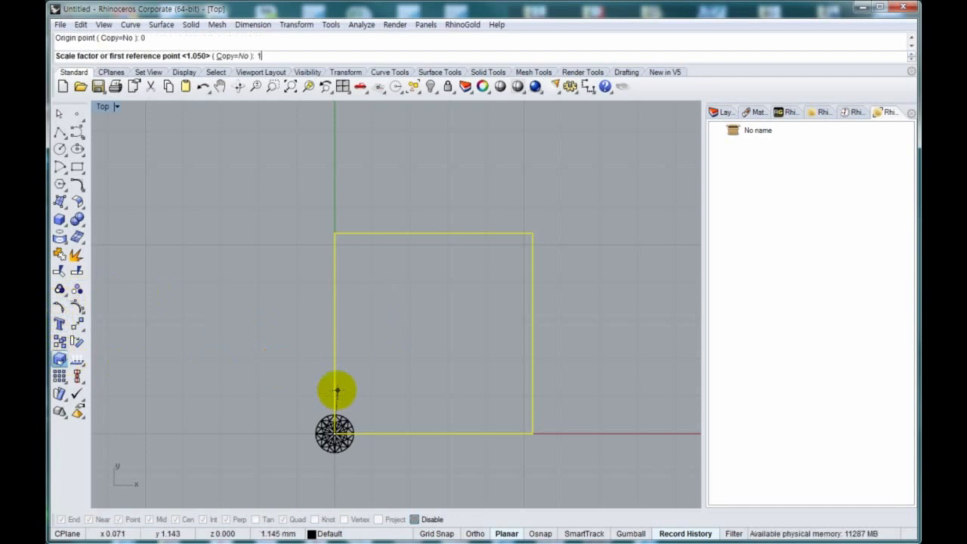
text(/1.05)
key(Return)
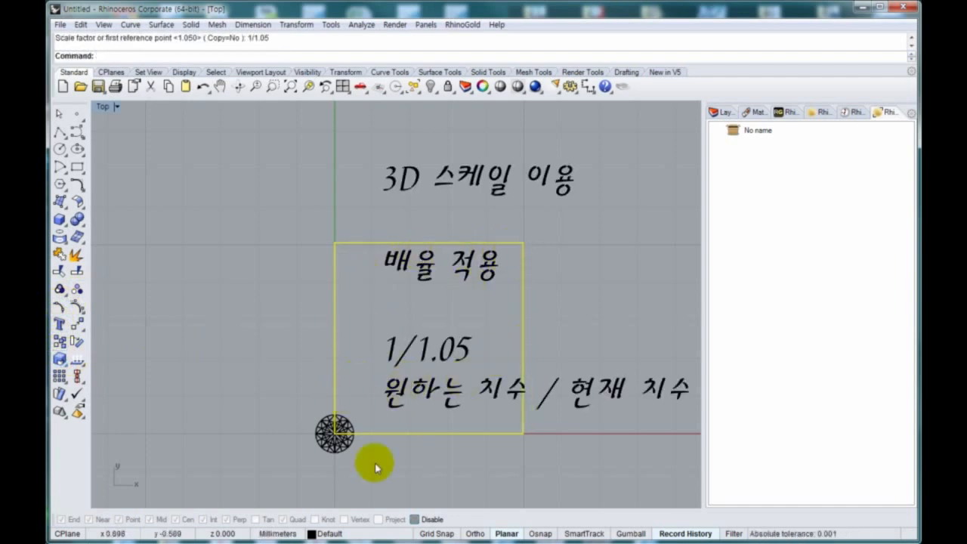
key(Escape)
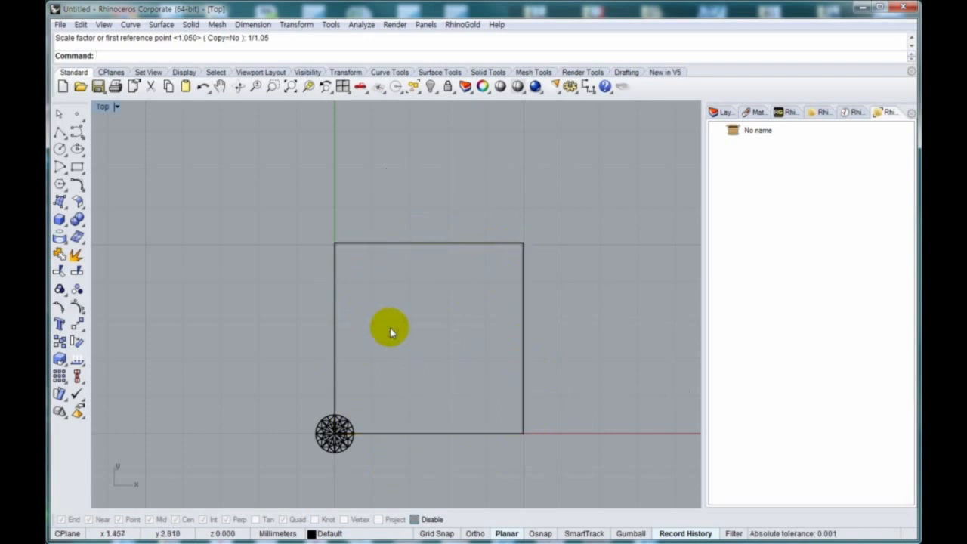
- Switch the Top view to shaded display and select the round gem at the origin for a closer look
key(ctrl+alt+s)
click(351, 400)
drag(290, 392, 390, 466)
right_drag(318, 440, 323, 378)
scroll(323, 378, up, 2)
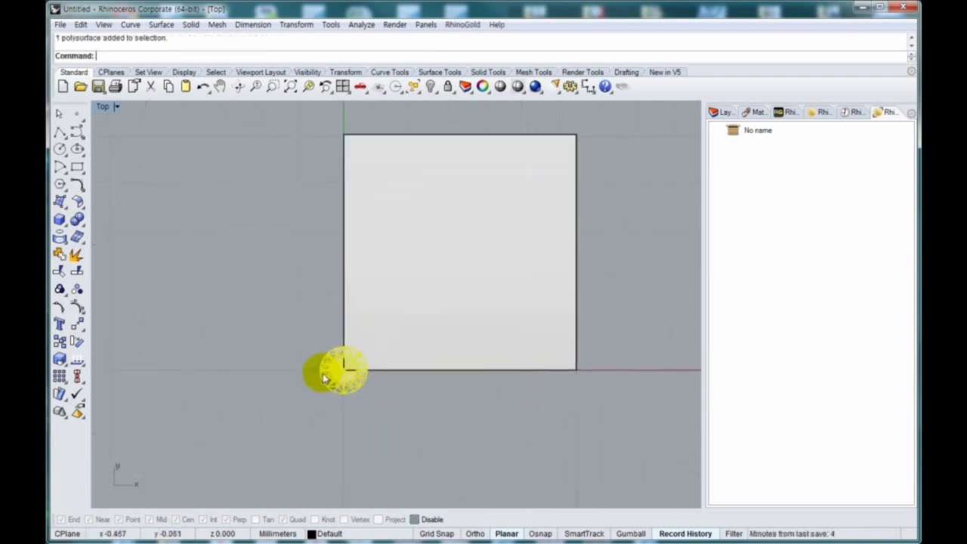
scroll(324, 378, up, 4)
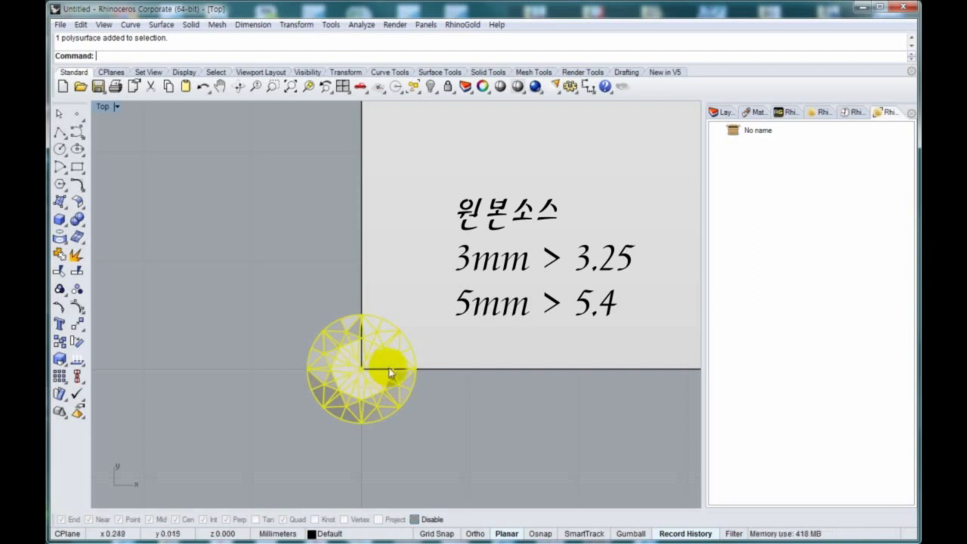
scroll(390, 371, down, 3)
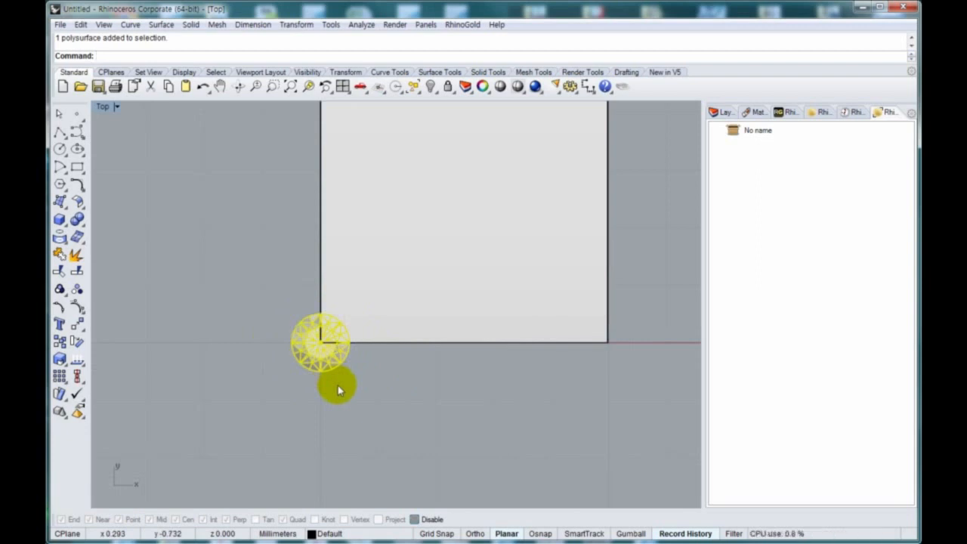
- Delete the cube, leaving only the round gem at the origin
click(485, 345)
right_drag(458, 288, 440, 343)
key(Delete)
right_drag(283, 407, 300, 371)
scroll(306, 371, up, 4)
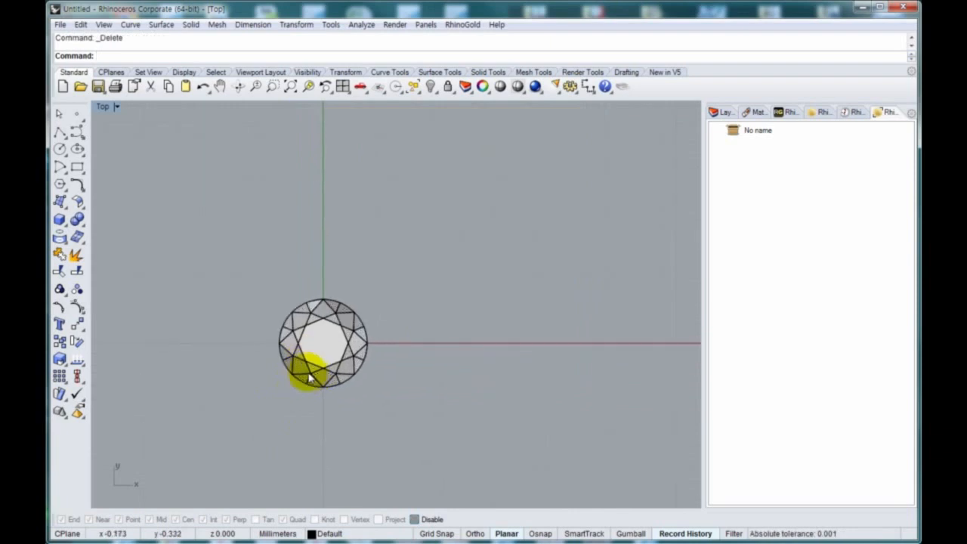
- Restore the four-viewport layout with the gem framed in the Top and Front views
text(4)
key(Return)
right_drag(248, 430, 261, 426)
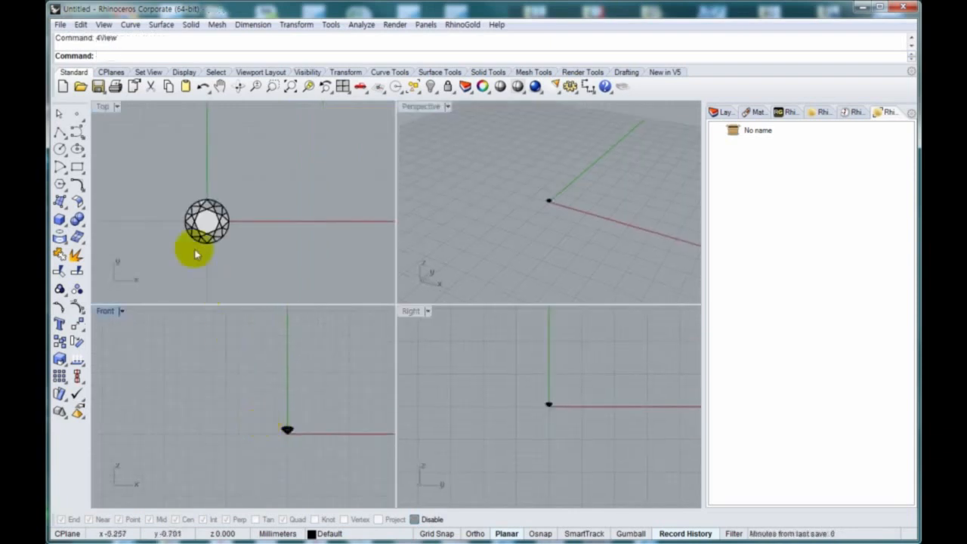
right_drag(238, 203, 216, 250)
scroll(202, 184, down, 5)
- Create a box from the origin with a 7 by 5 mm base and a height of 1 mm
click(60, 219)
text(0)
key(Return)
right_drag(287, 213, 250, 251)
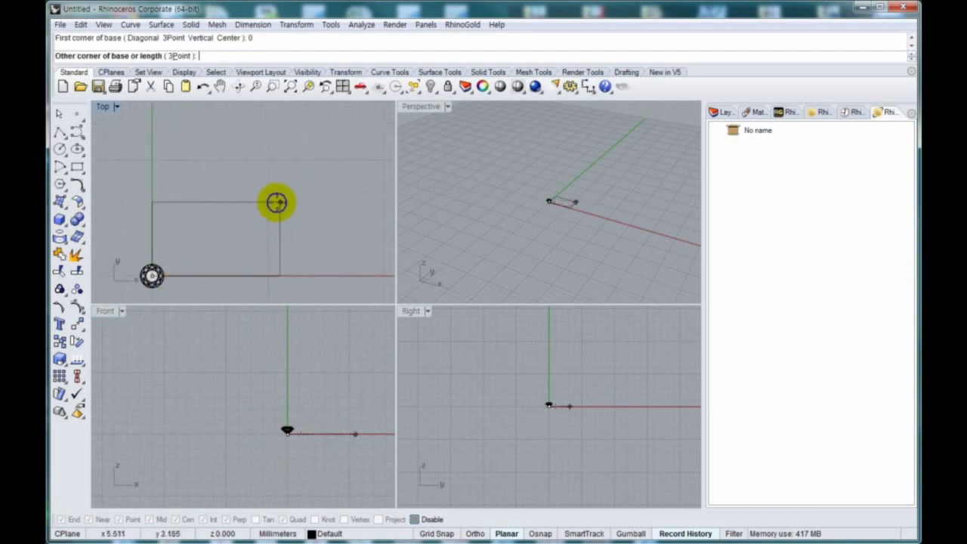
click(314, 160)
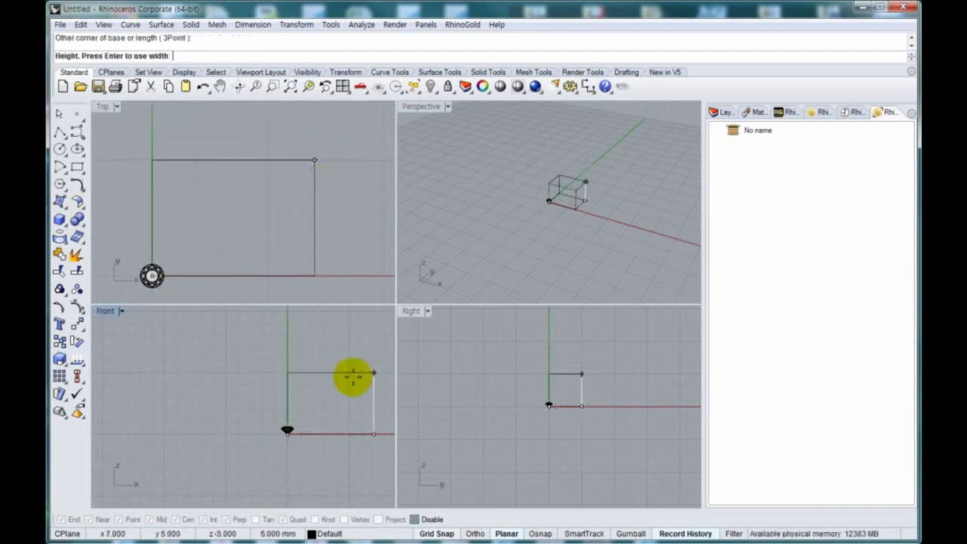
right_drag(350, 377, 329, 476)
click(334, 447)
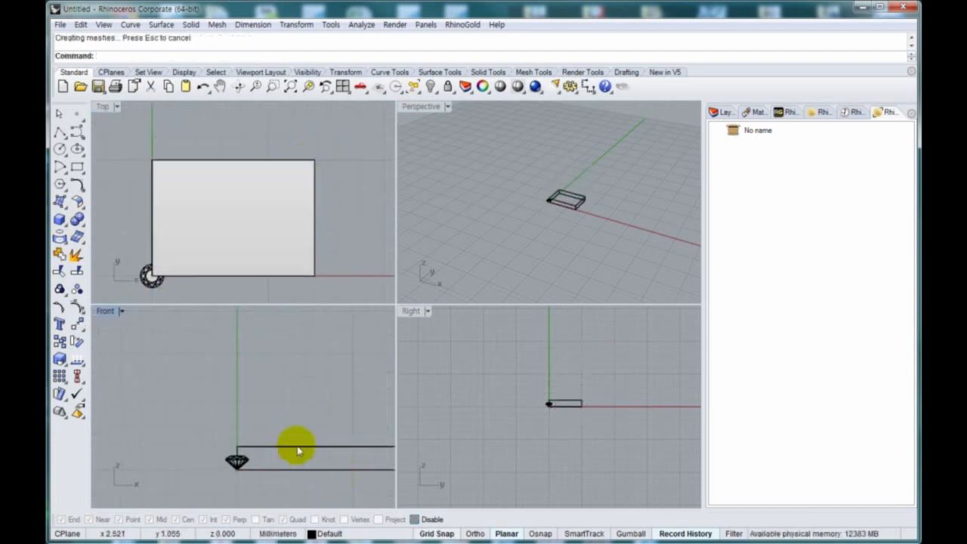
- Set the Perspective view to shaded display and inspect the gem beside the flat box
right_drag(498, 221, 508, 216)
scroll(508, 215, up, 5)
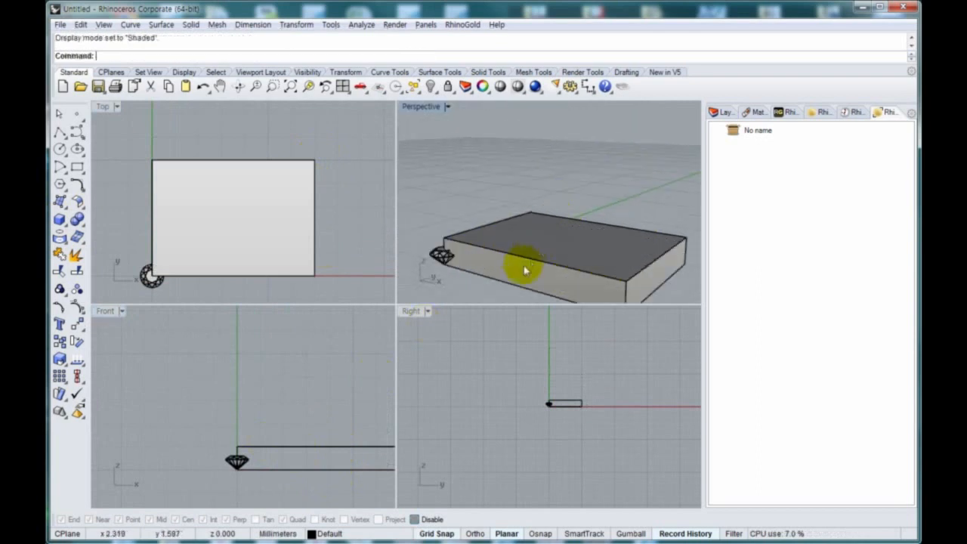
mouse_move(443, 241)
right_down()
mouse_move(492, 262)
mouse_move(540, 217)
right_up()
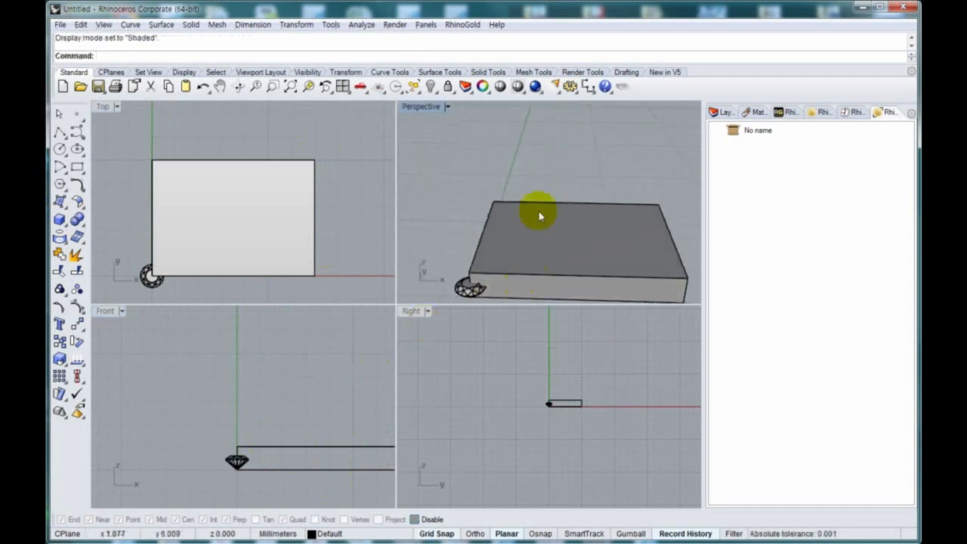
scroll(236, 457, up, 3)
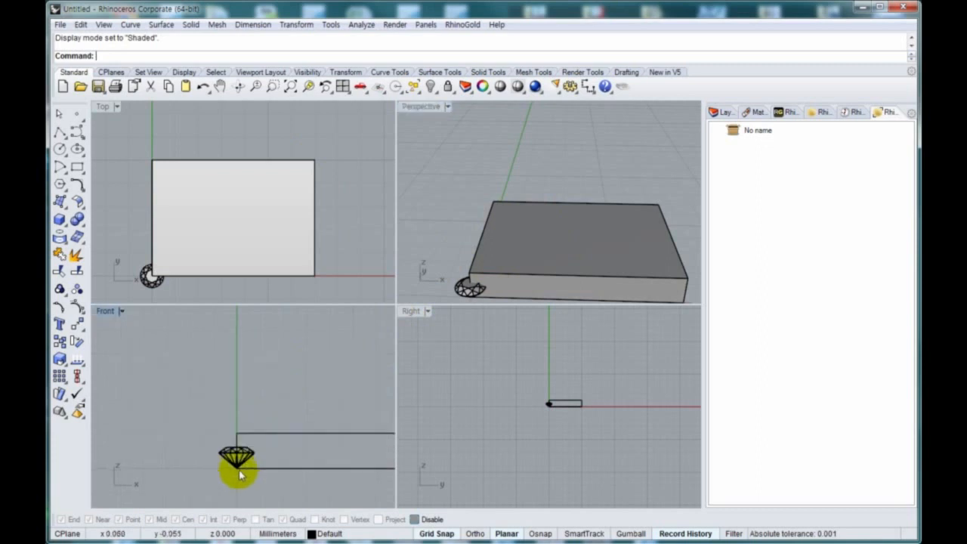
- Move the gem in the Front view so it sits in the slab's top edge, about 2 mm along its length
right_drag(255, 453, 197, 428)
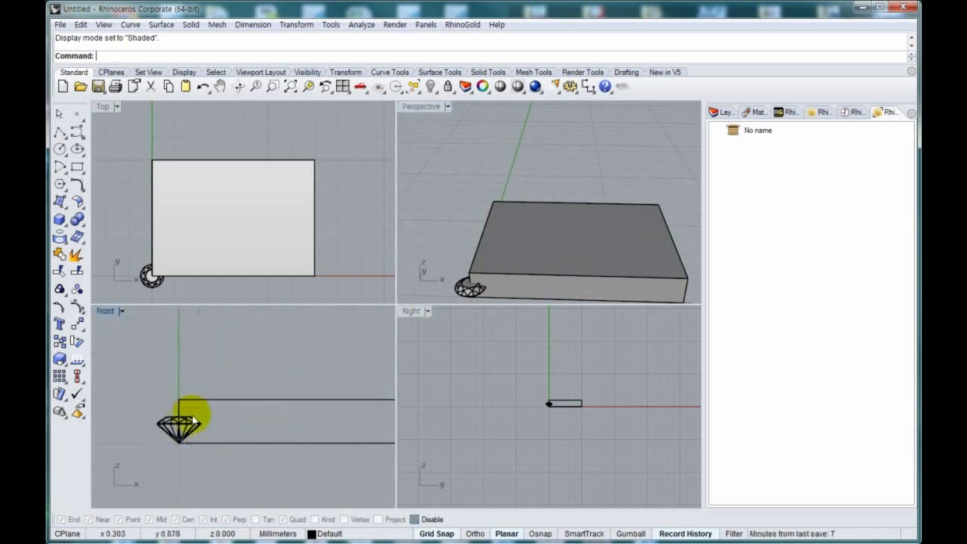
right_drag(317, 420, 222, 395)
scroll(204, 408, down, 2)
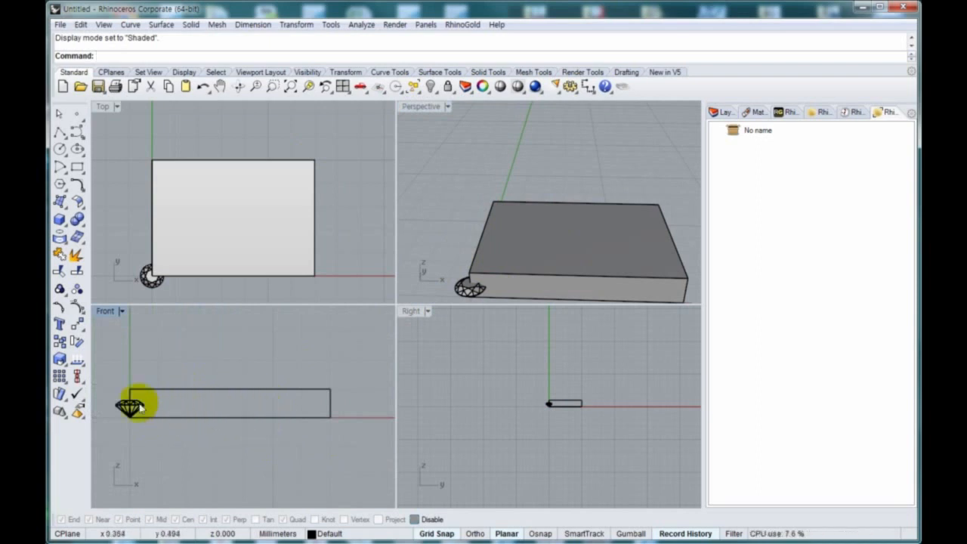
click(301, 386)
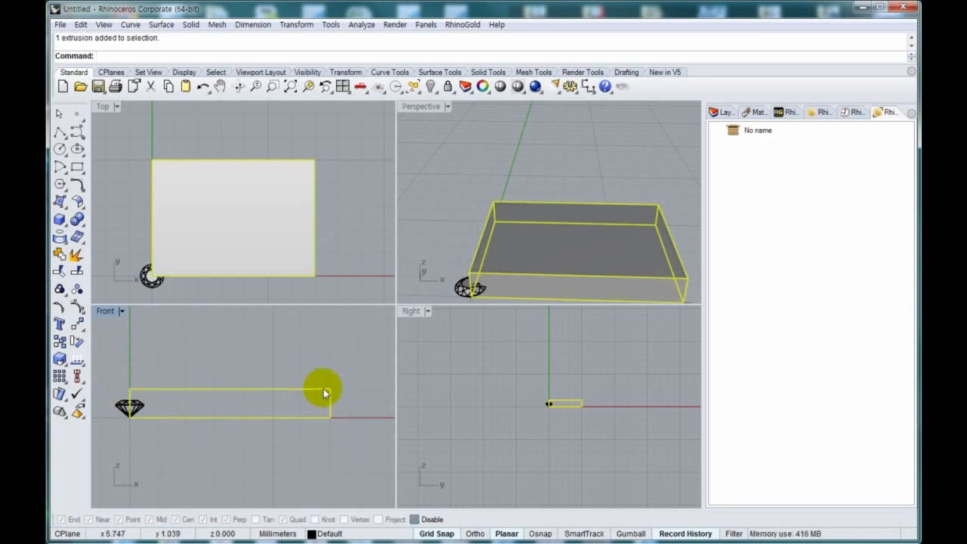
drag(133, 403, 188, 391)
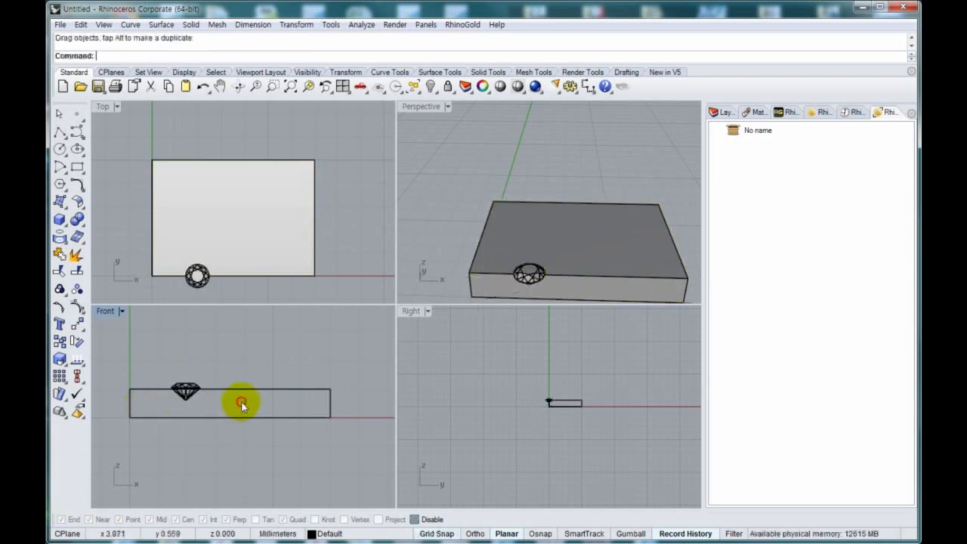
- Flatten the slab vertically from its base to about half its height with Scale1D, and lower the gem into its top
click(214, 389)
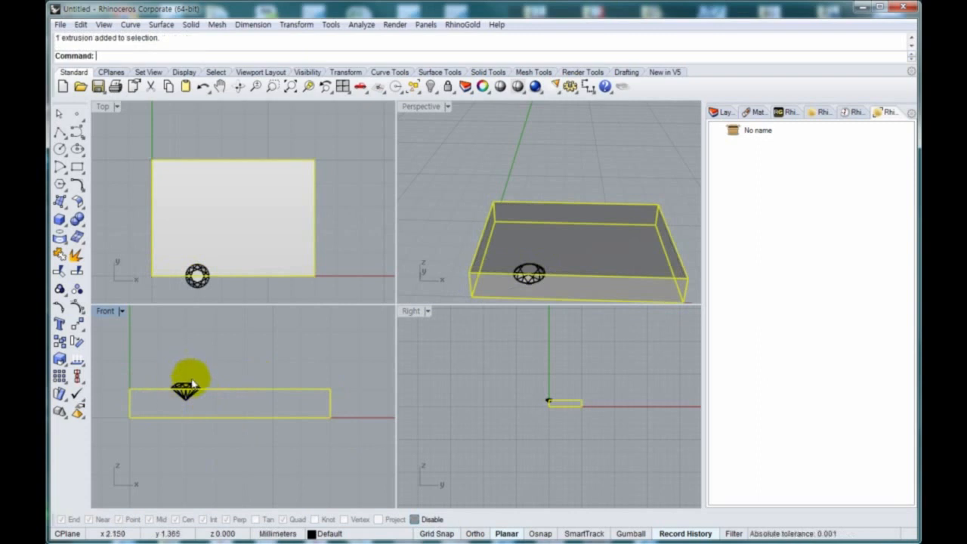
text(sc)
key(Return)
click(330, 418)
key(F8)
click(330, 359)
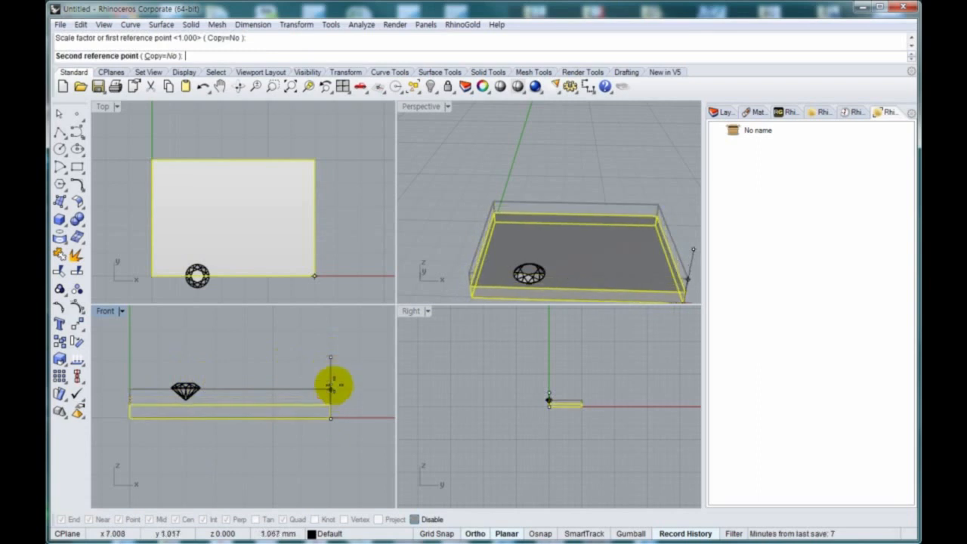
click(331, 385)
click(183, 389)
drag(183, 389, 185, 399)
- Add a small sphere as a prong overlapping the gem's edge just above the slab's top surface
click(59, 220)
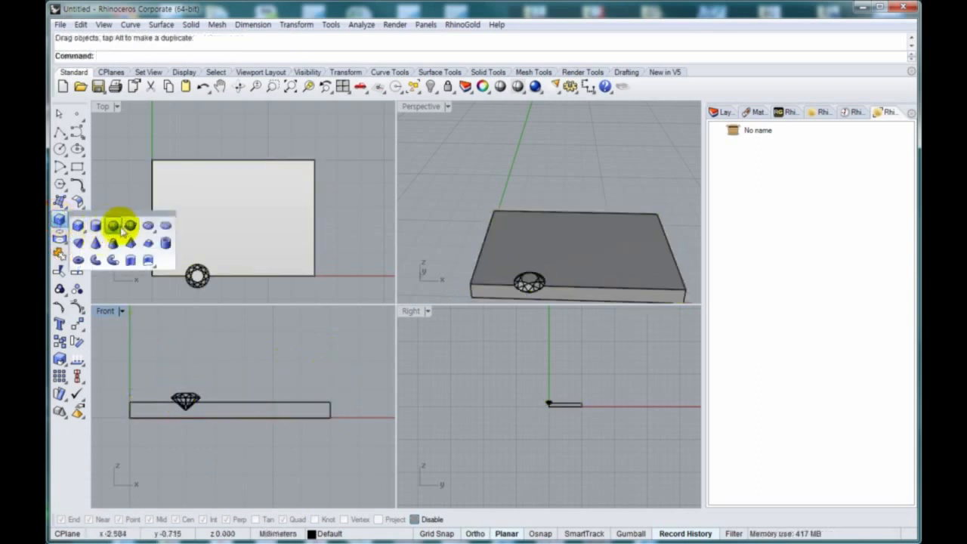
click(113, 224)
scroll(202, 392, up, 5)
click(208, 402)
click(212, 398)
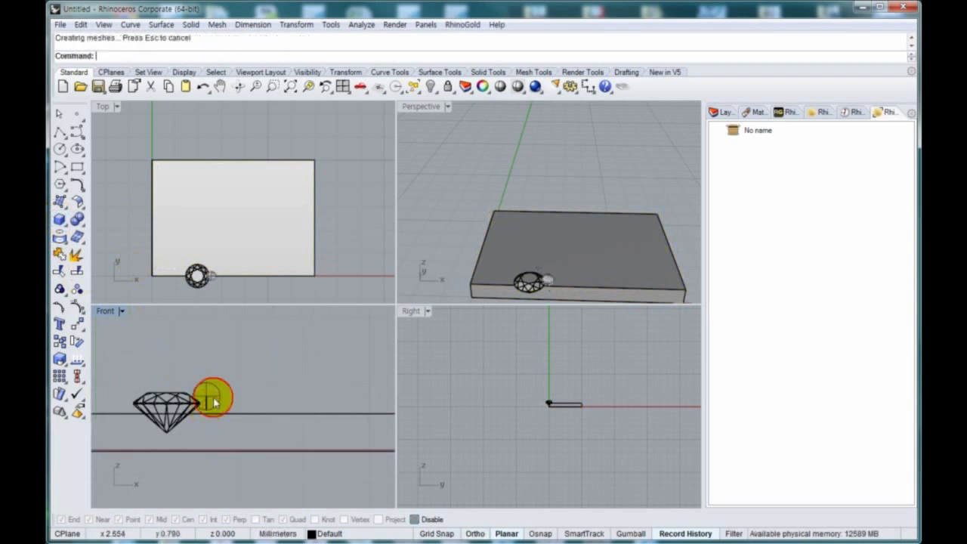
click(212, 398)
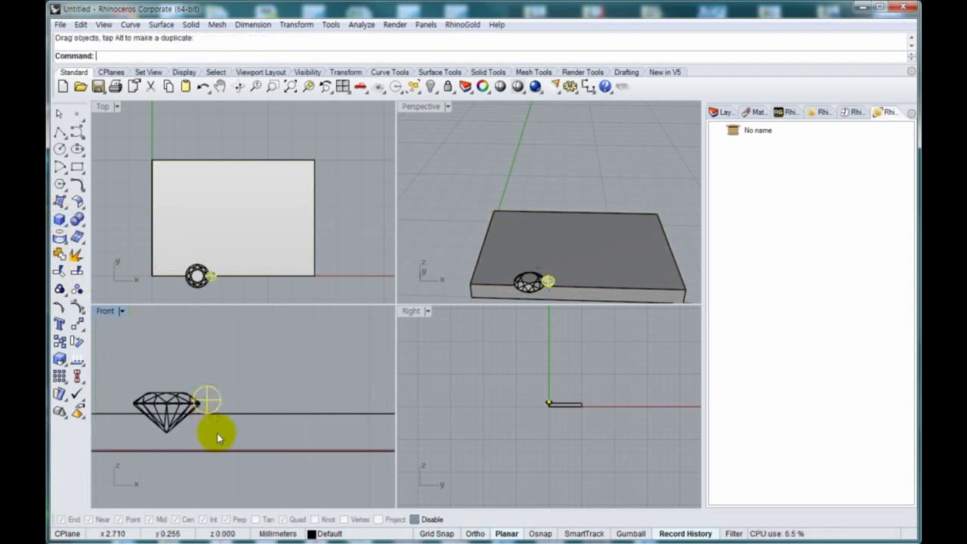
- Undo the prong sphere, the lowering of the gem and the Scale1D on the slab
key(ctrl+z)
key(ctrl+z)
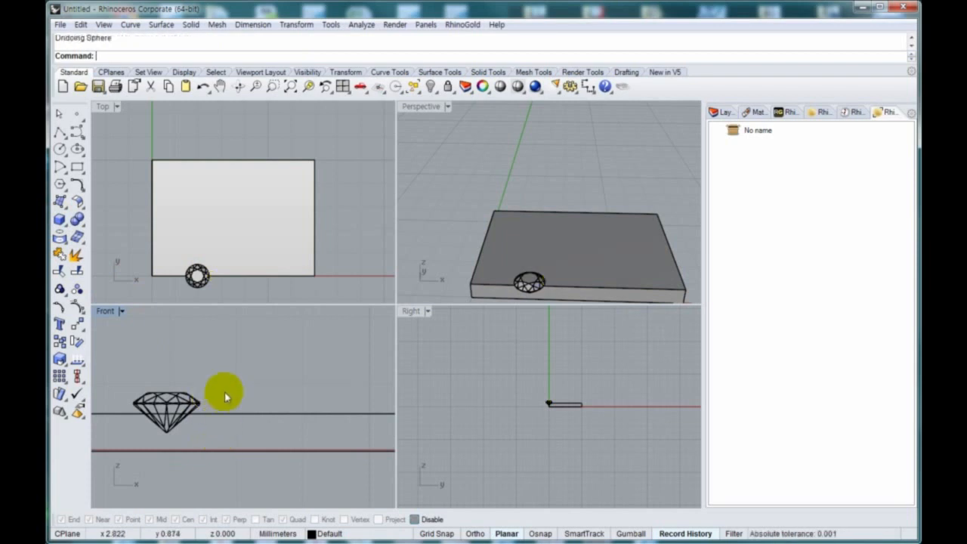
click(256, 413)
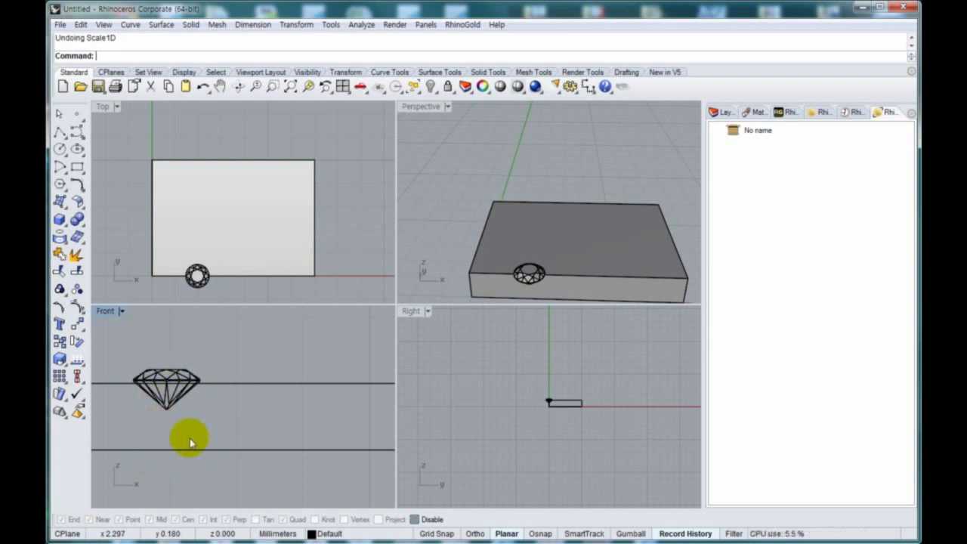
- Move the gem in the Top view from the slab's front edge onto its top face, about 1 mm inward
scroll(183, 277, up, 2)
drag(202, 276, 207, 255)
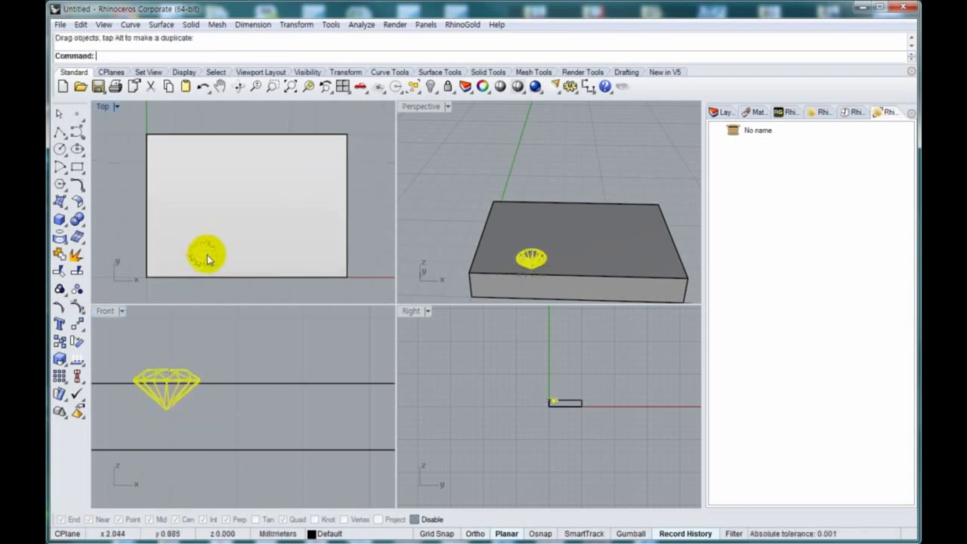
scroll(207, 255, up, 4)
key(s)
key(c)
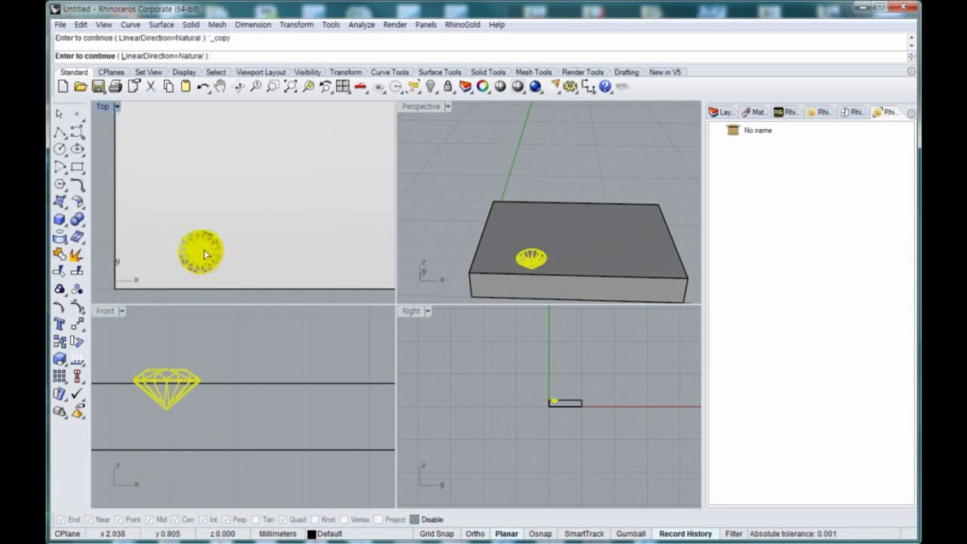
key(Return)
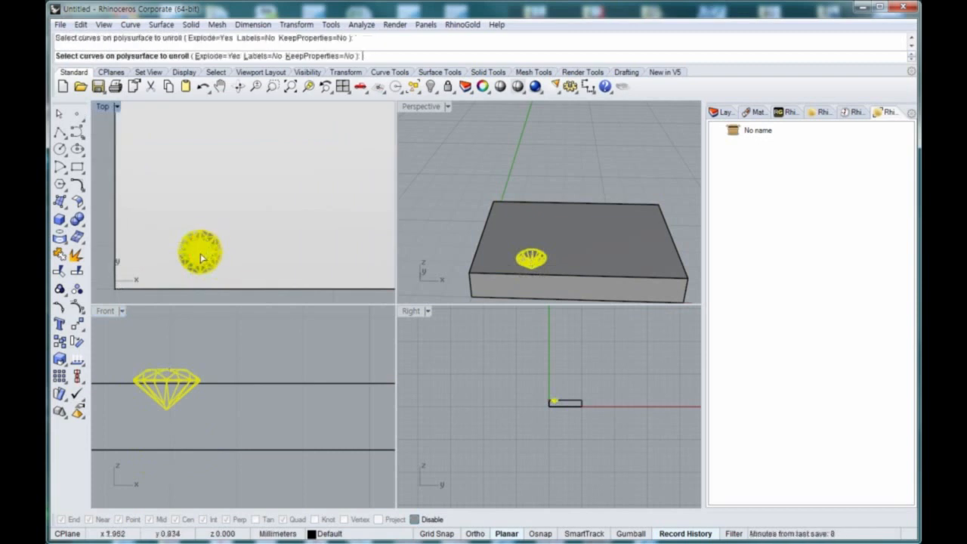
key(Escape)
- Copy the gem four times, placing two beside it along the slab's front edge and two nested behind in a second row
click(200, 255)
click(59, 341)
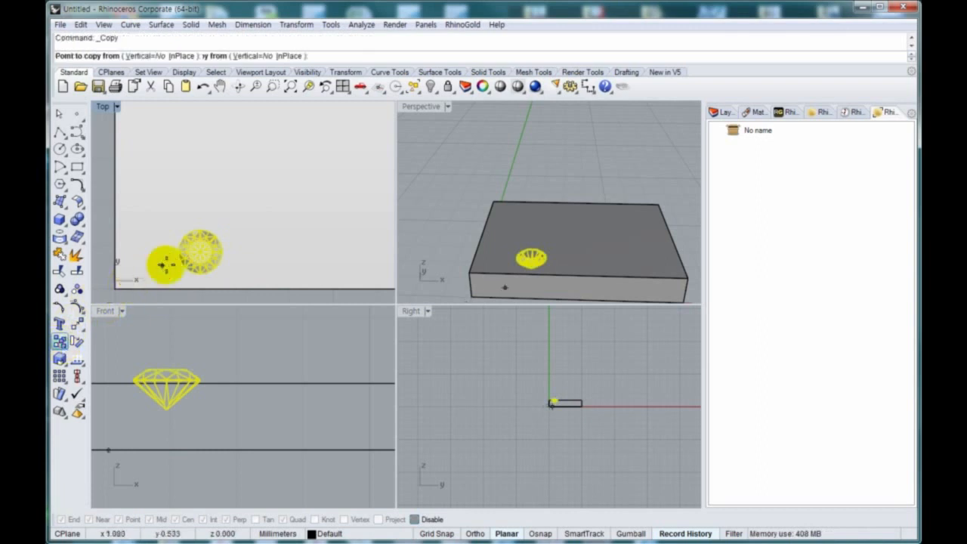
scroll(165, 264, up, 3)
click(174, 252)
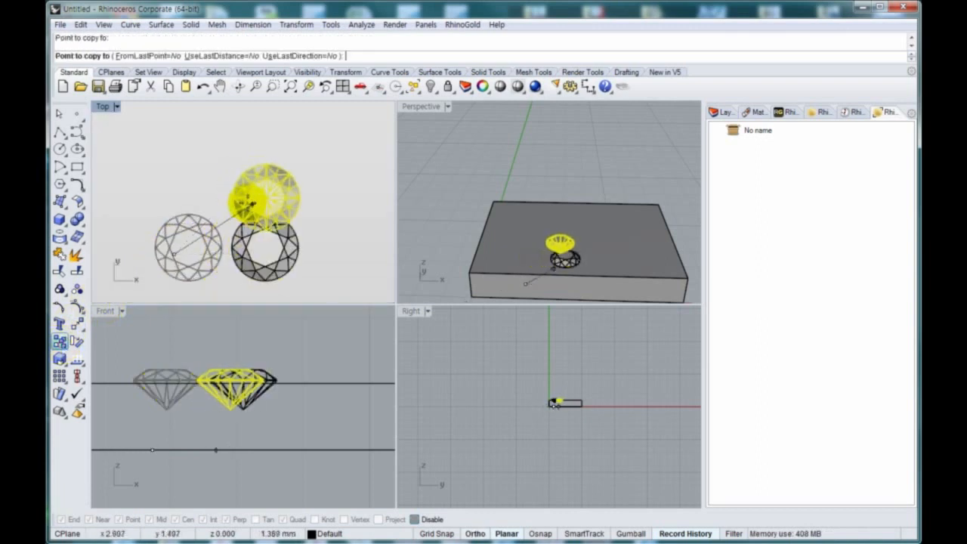
click(214, 190)
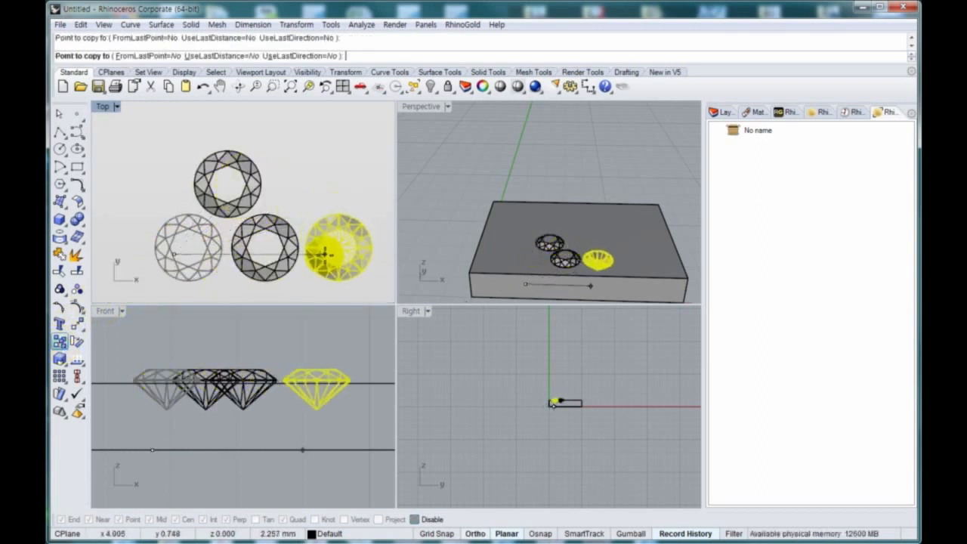
click(325, 253)
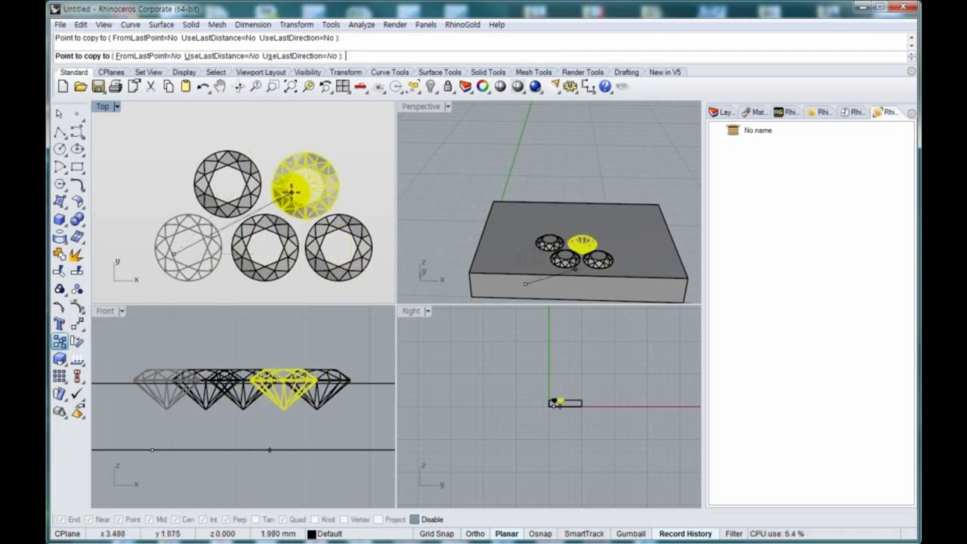
click(292, 192)
right_click(291, 192)
right_drag(300, 211, 237, 207)
scroll(238, 208, down, 6)
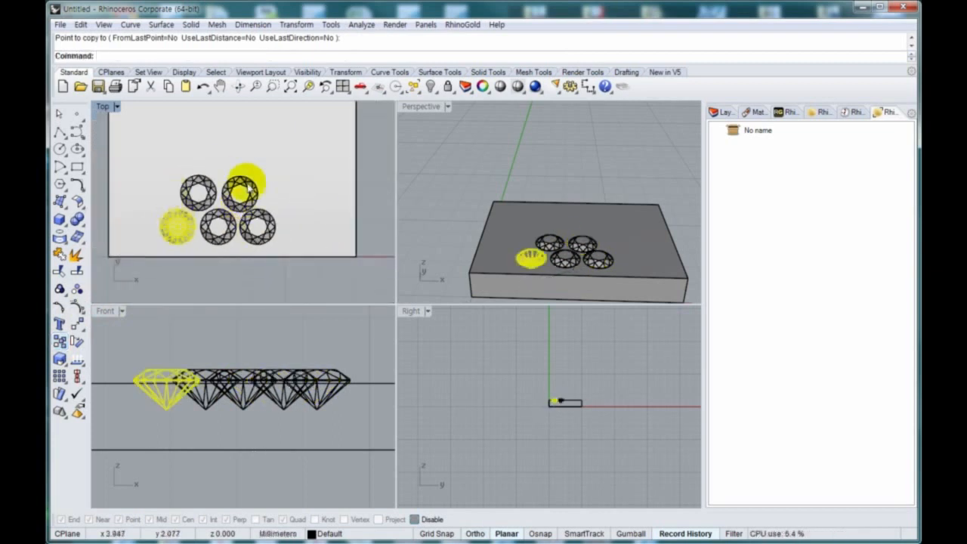
- Maximize the Top viewport and mirror the three front-row gems across the second row's centre line
click(249, 281)
double_click(106, 107)
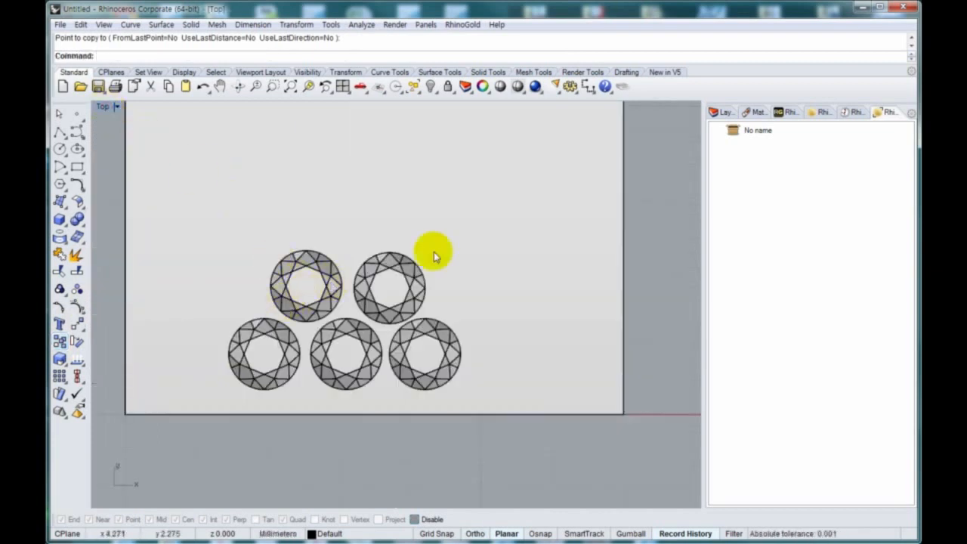
drag(125, 293, 326, 333)
key(ctrl+z)
scroll(241, 325, down, 6)
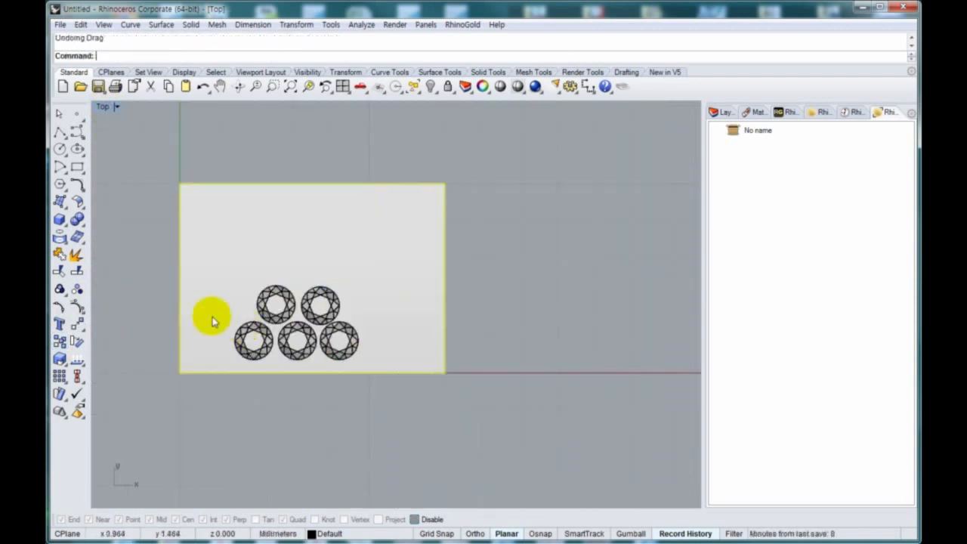
drag(154, 309, 364, 353)
text(mi)
key(Return)
click(321, 306)
click(468, 313)
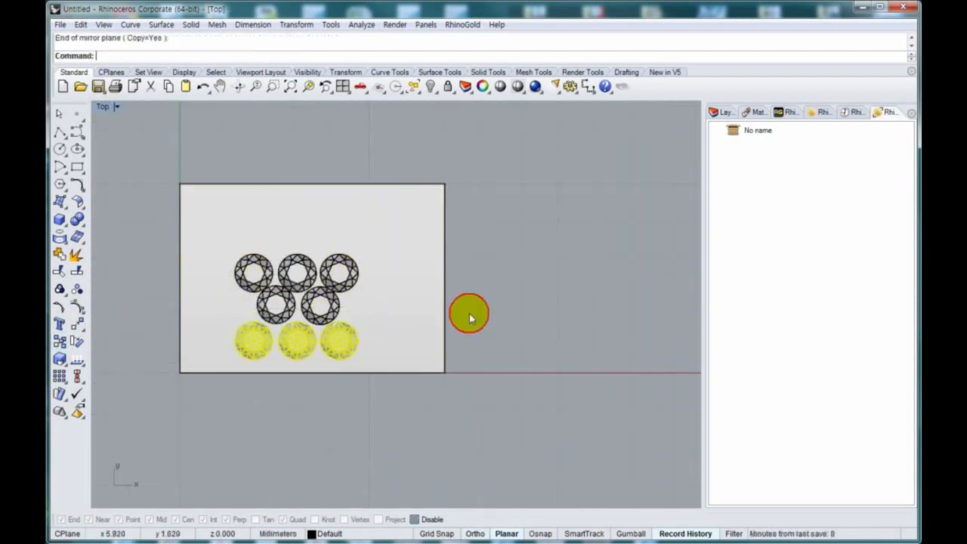
key(Escape)
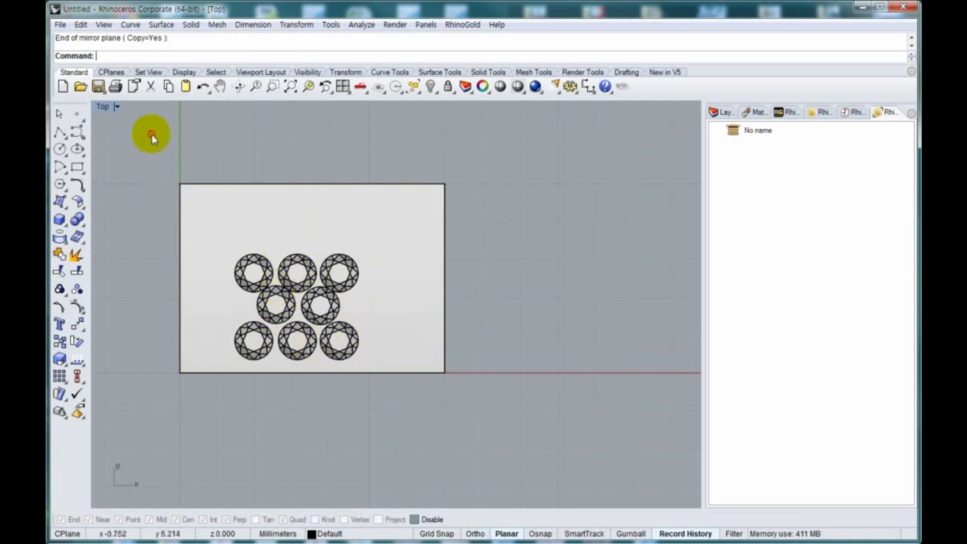
- Delete every gem except the front-row one nearest the slab's origin corner
drag(151, 136, 382, 334)
key(Delete)
click(302, 346)
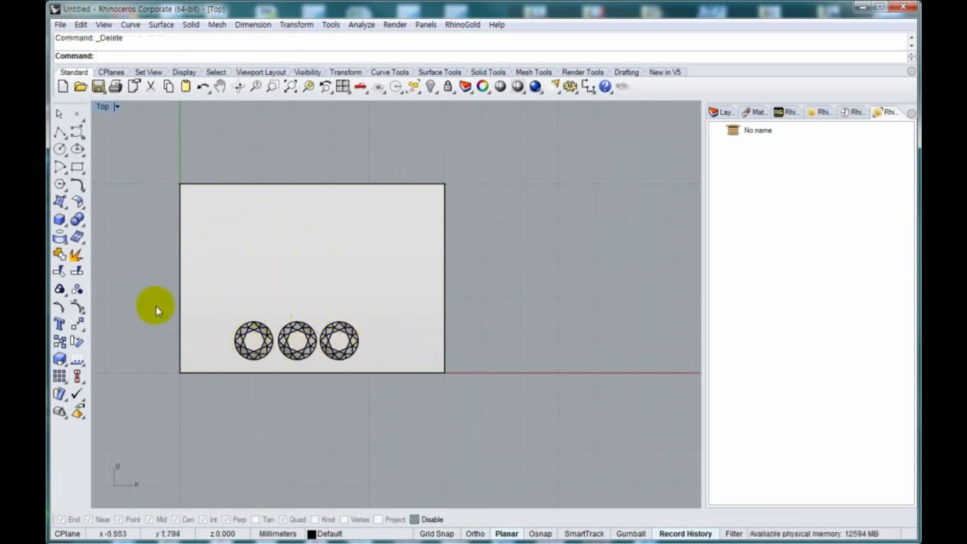
drag(157, 307, 296, 386)
click(293, 339)
key(Delete)
click(340, 338)
- Move the remaining gem closer to the slab's origin corner and place five copies of it along the front edge
drag(251, 338, 212, 342)
scroll(214, 344, up, 4)
key(c)
click(214, 344)
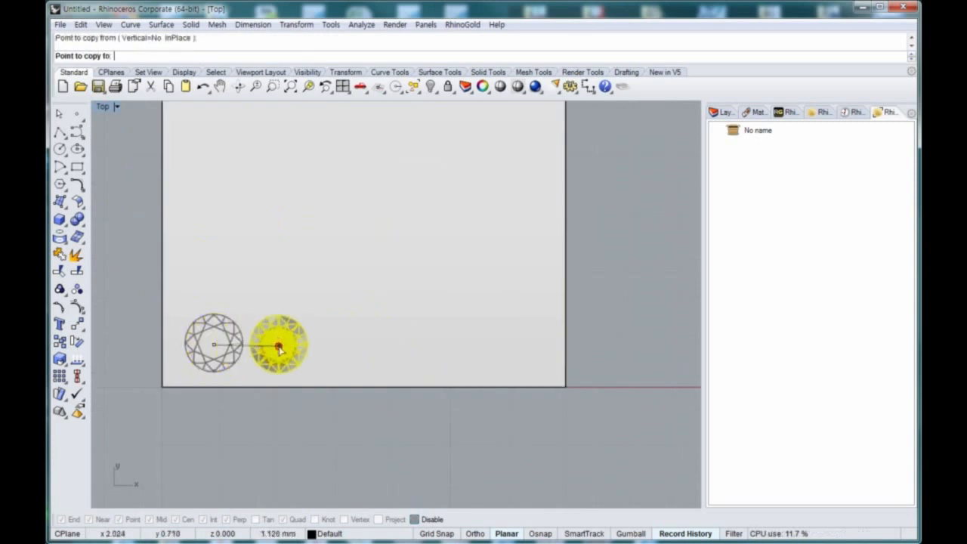
click(279, 344)
click(341, 344)
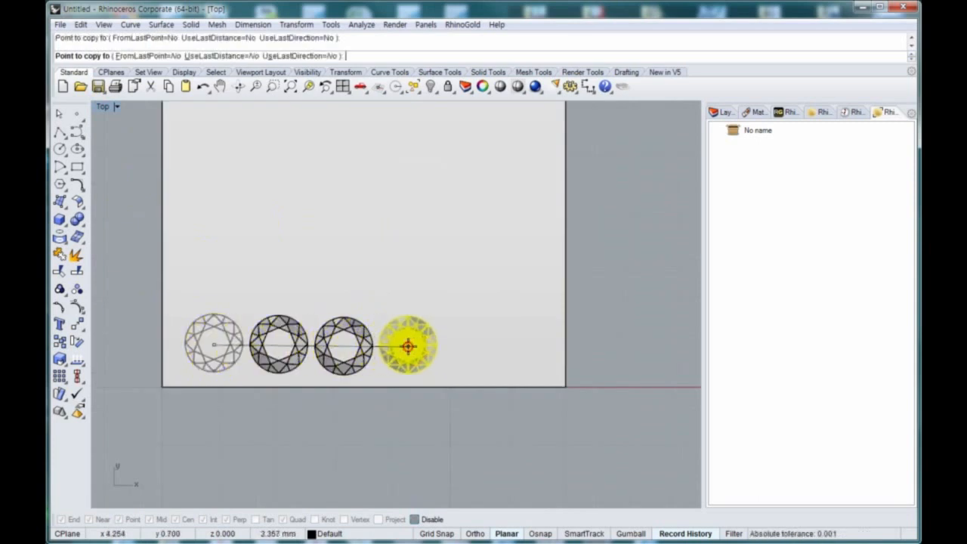
click(408, 344)
click(474, 347)
click(540, 330)
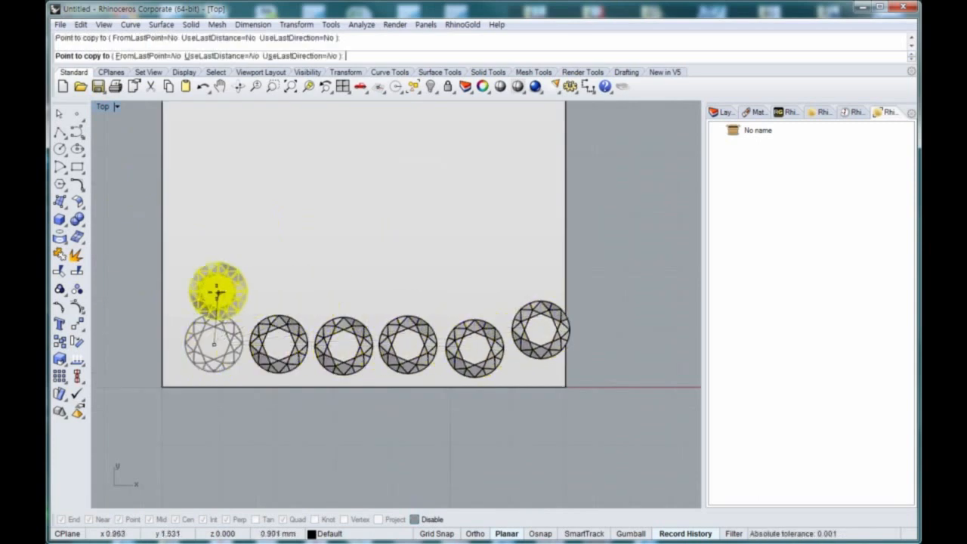
- Place five more gem copies as a second row behind the front row
click(248, 285)
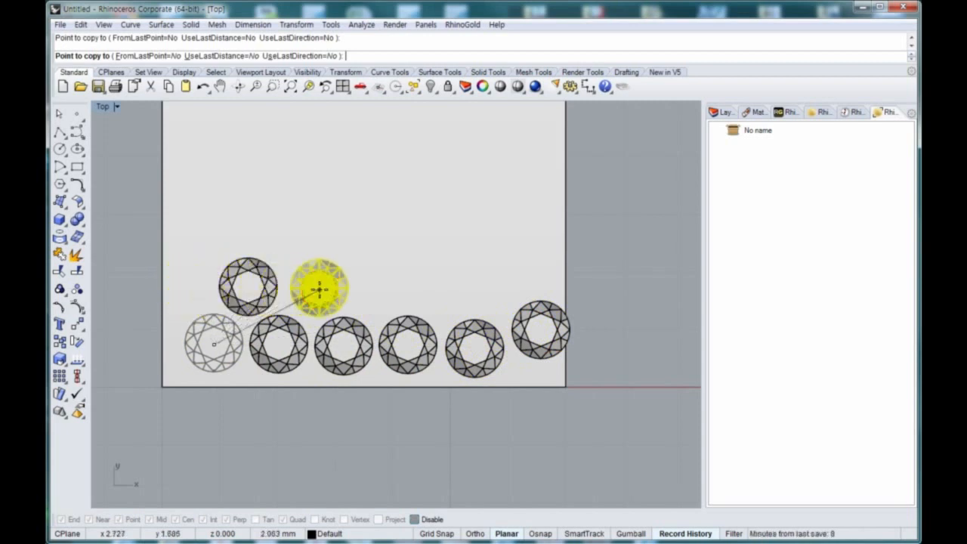
click(313, 285)
click(380, 285)
click(454, 278)
click(541, 270)
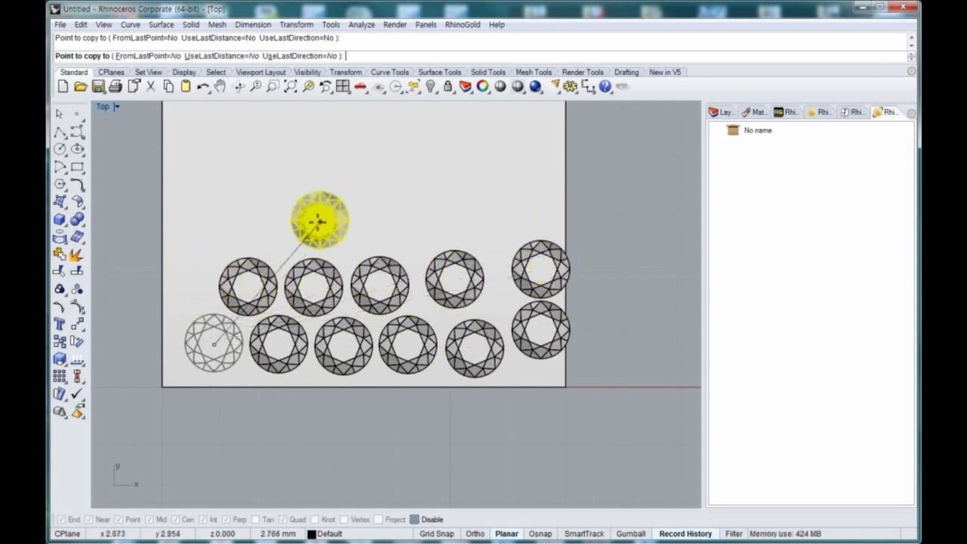
- Place four more widely spaced gem copies as a third row and finish copying
click(199, 234)
click(312, 240)
click(428, 220)
click(541, 202)
key(Return)
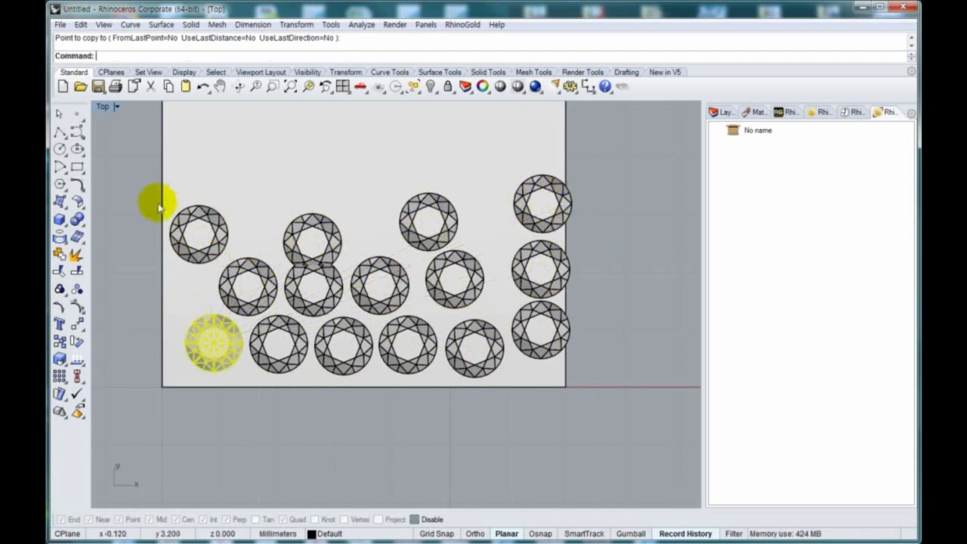
- Create a small prong sphere beside the outer back edge of the first front-row gem
click(60, 218)
click(112, 229)
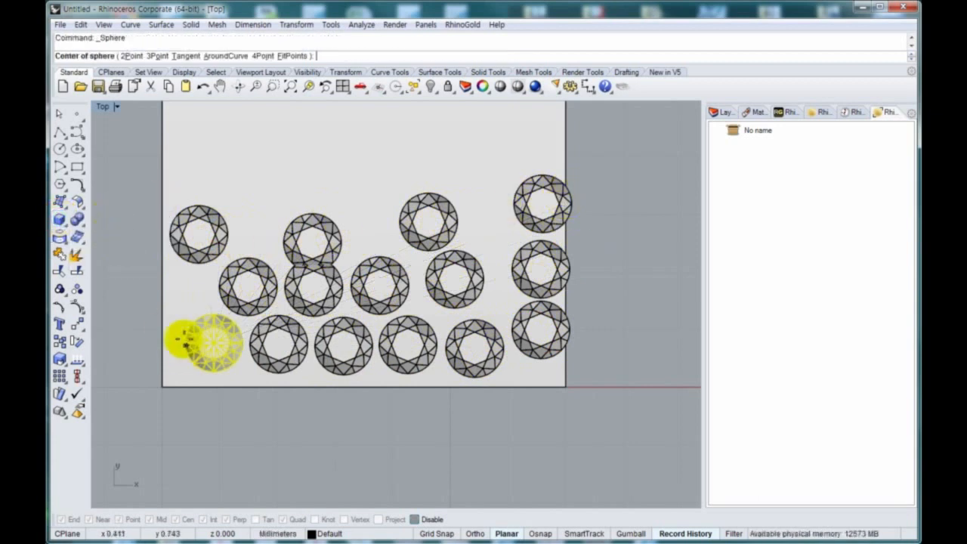
click(178, 316)
click(177, 322)
drag(176, 317, 178, 321)
- Copy the prong sphere five times around the first front-row gems, in front of and behind the gaps between them
drag(132, 297, 221, 341)
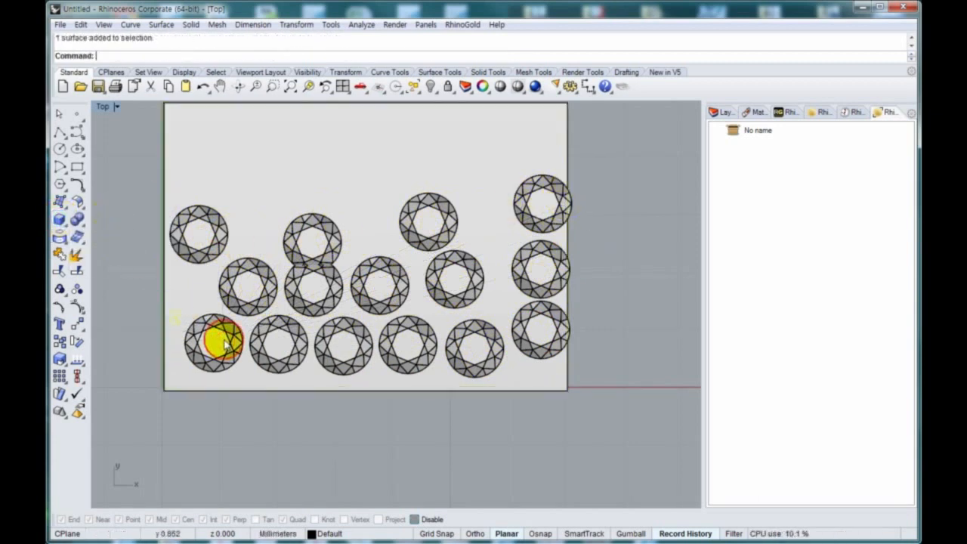
text(c)
key(Return)
click(173, 315)
click(181, 368)
click(237, 323)
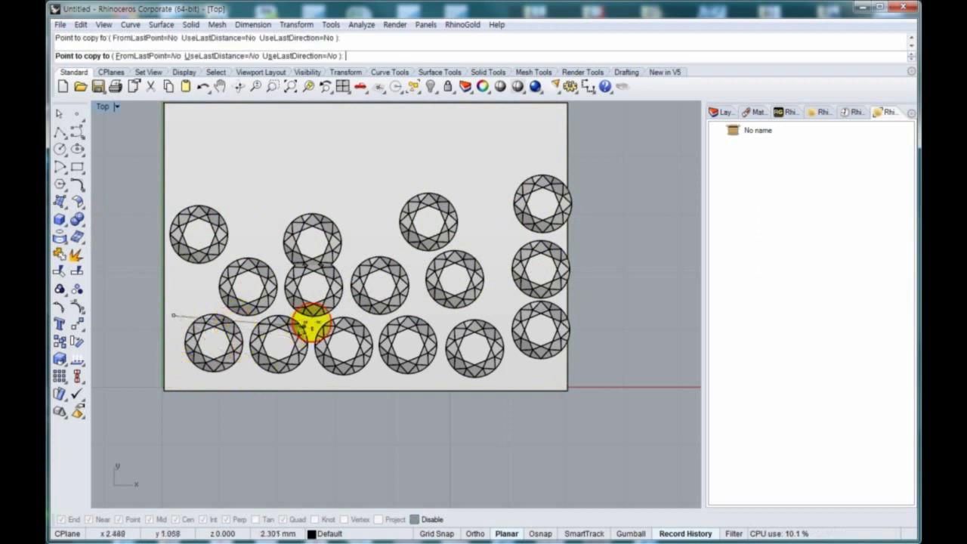
key(Return)
- Hide the slab and move two prongs into the gap between the second and third front-row gems
click(361, 385)
key(ctrl+h)
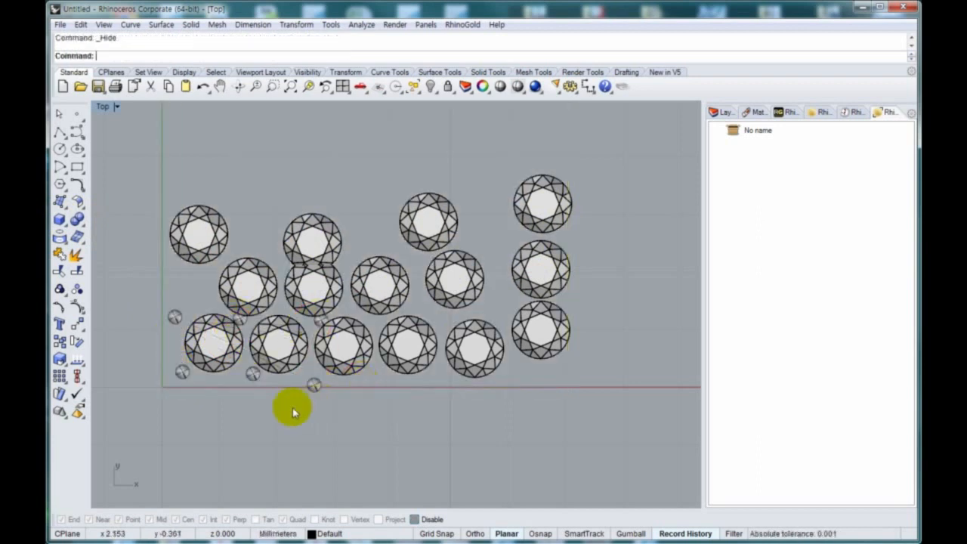
click(323, 322)
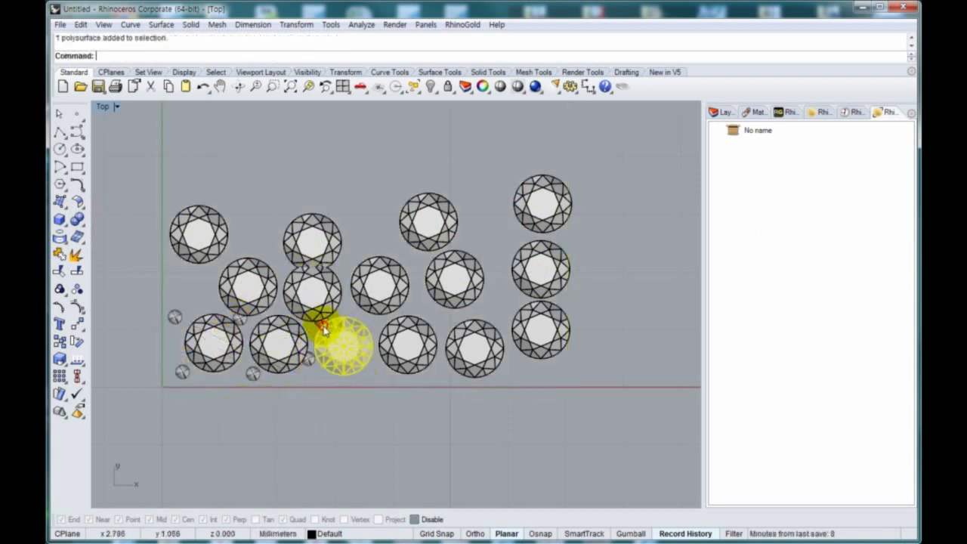
scroll(324, 328, up, 5)
drag(321, 327, 458, 338)
scroll(289, 342, down, 6)
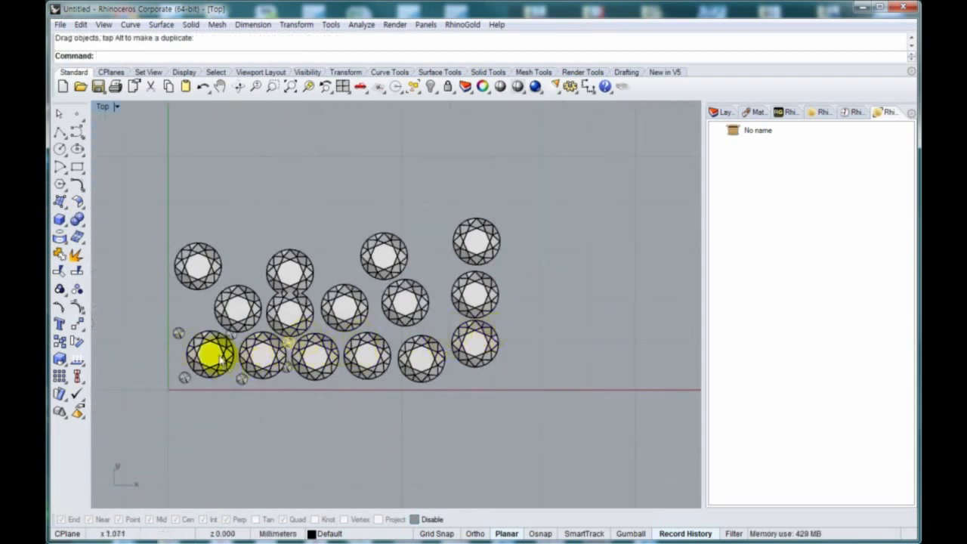
- Copy the front prong between the second and third front-row gems to the gap between the third and fourth
drag(339, 369, 300, 367)
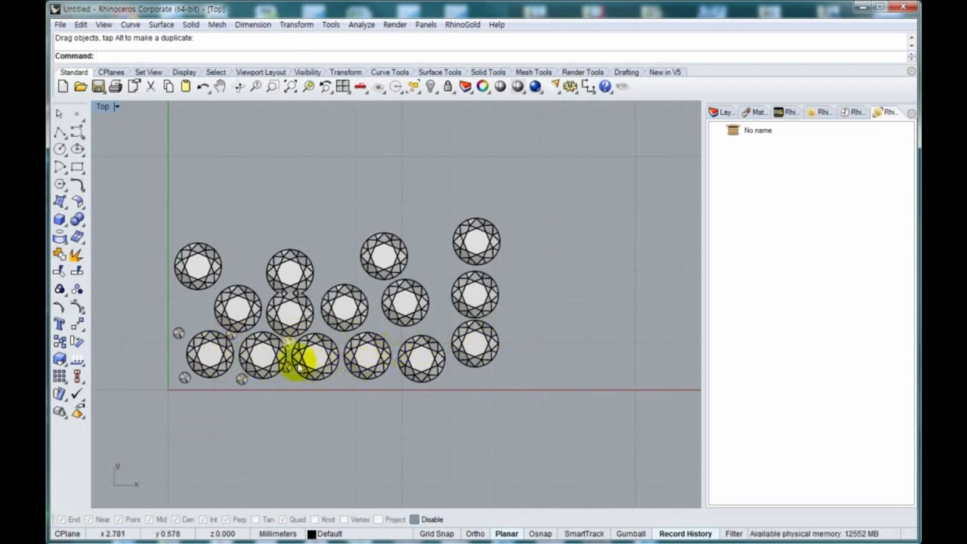
click(253, 370)
click(241, 380)
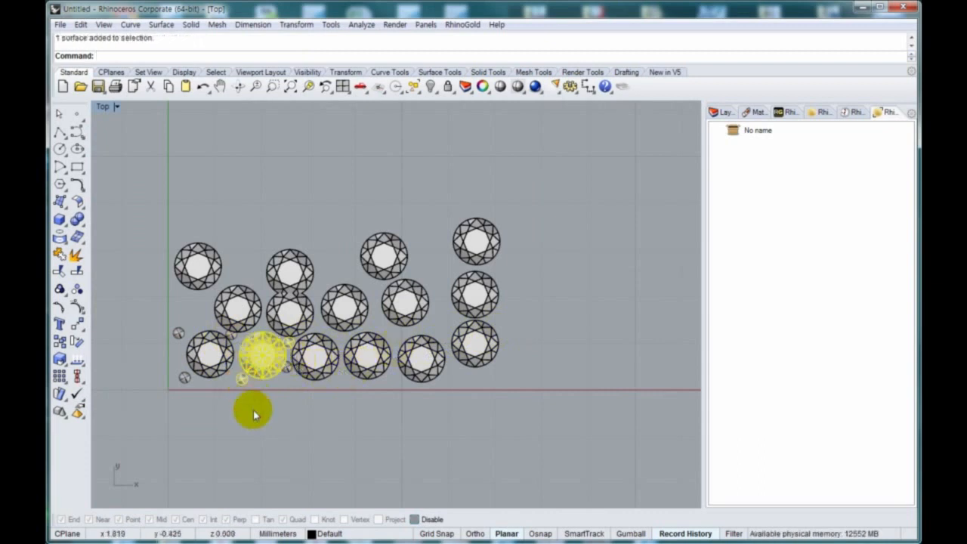
click(290, 371)
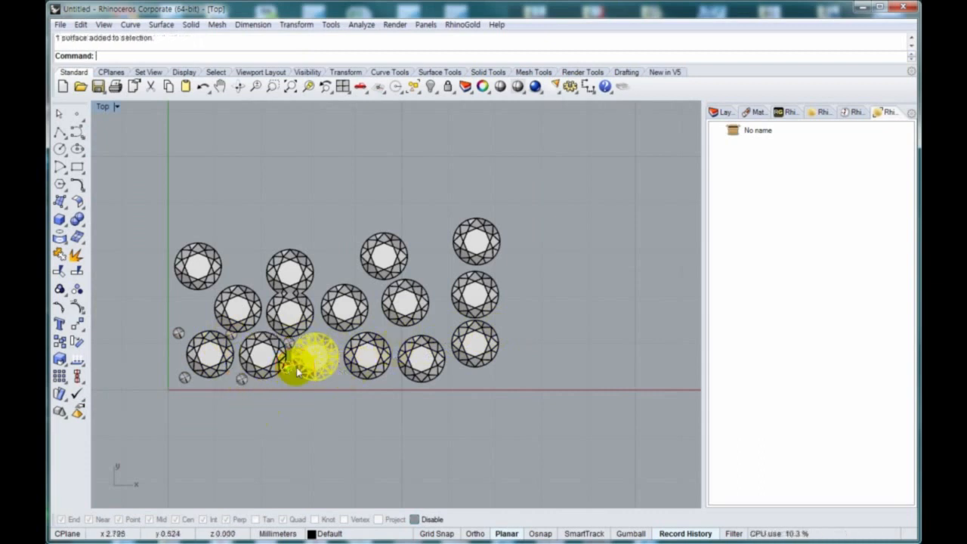
click(287, 368)
right_click(290, 369)
click(288, 368)
click(343, 344)
right_click(344, 344)
click(344, 343)
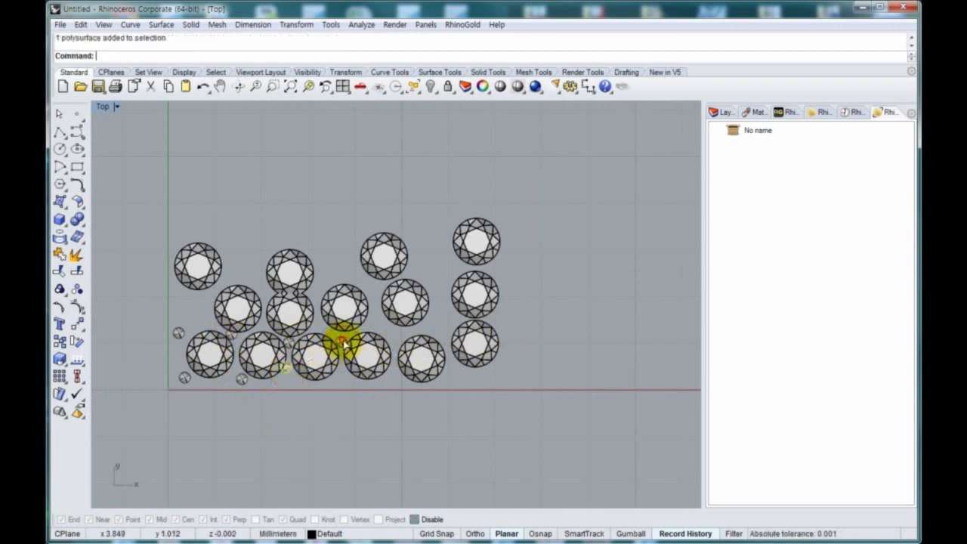
- Select the third front-row gem with its surrounding prongs to examine how neighbouring gems share them
click(309, 365)
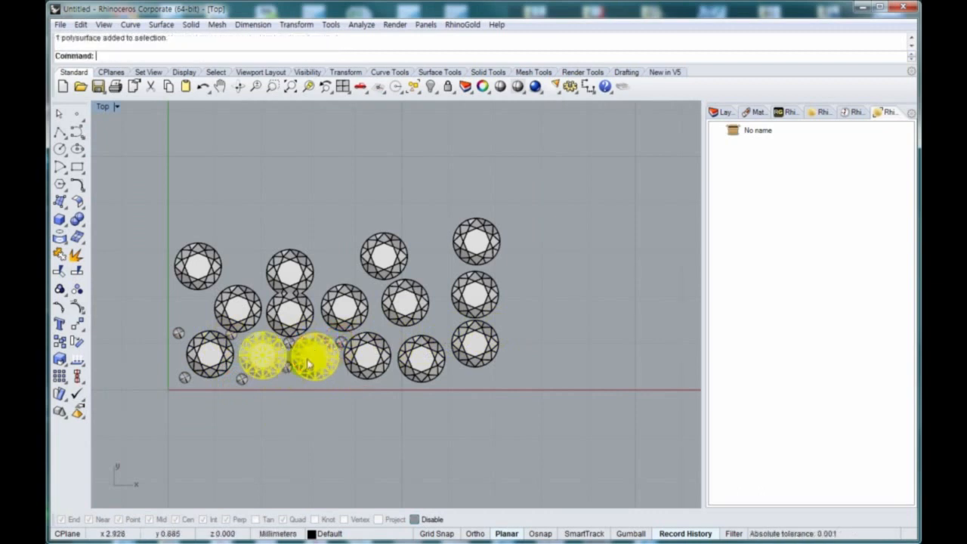
click(306, 369)
click(264, 357)
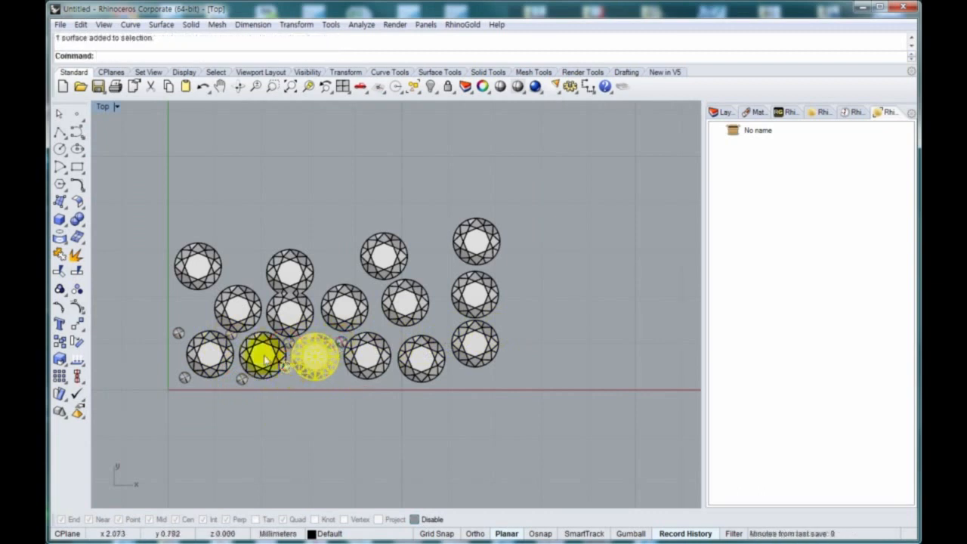
shift+click(336, 343)
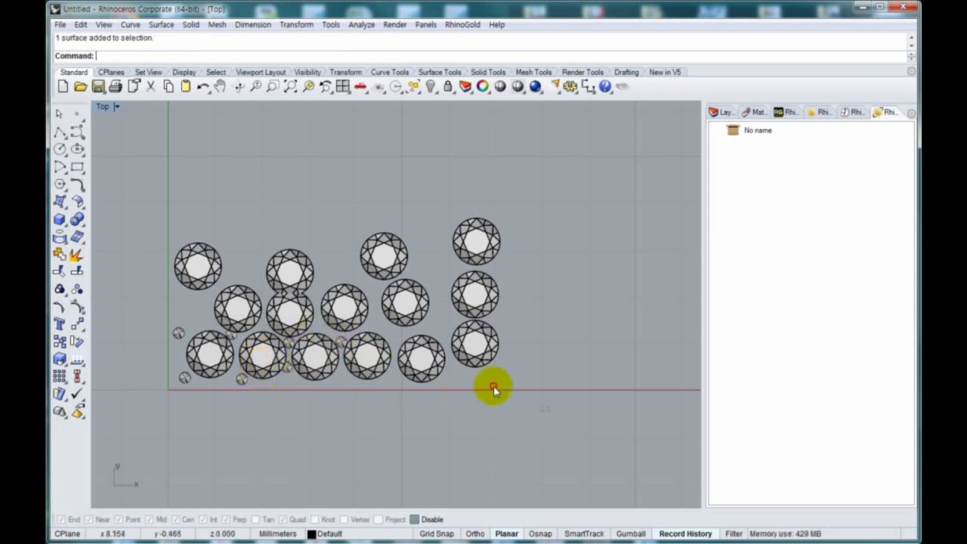
- Delete all the visible gems and prong spheres
key(ctrl+a)
key(Delete)
right_drag(224, 337, 223, 346)
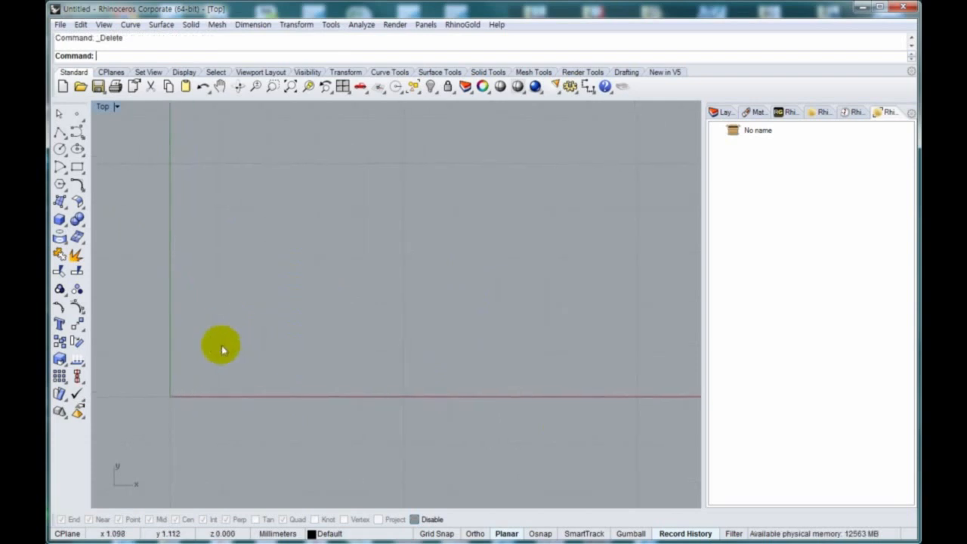
- Show the hidden slab and try moving it
text(U)
key(Return)
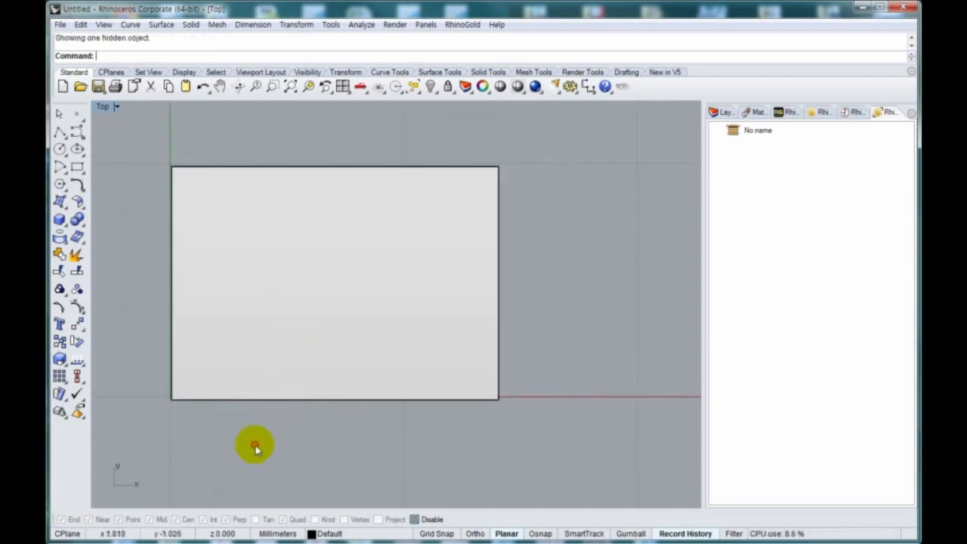
click(249, 320)
drag(362, 358, 330, 293)
- Undo the slab's move and the Show command
key(ctrl+z)
key(ctrl+z)
key(ctrl+z)
key(ctrl+z)
key(ctrl+z)
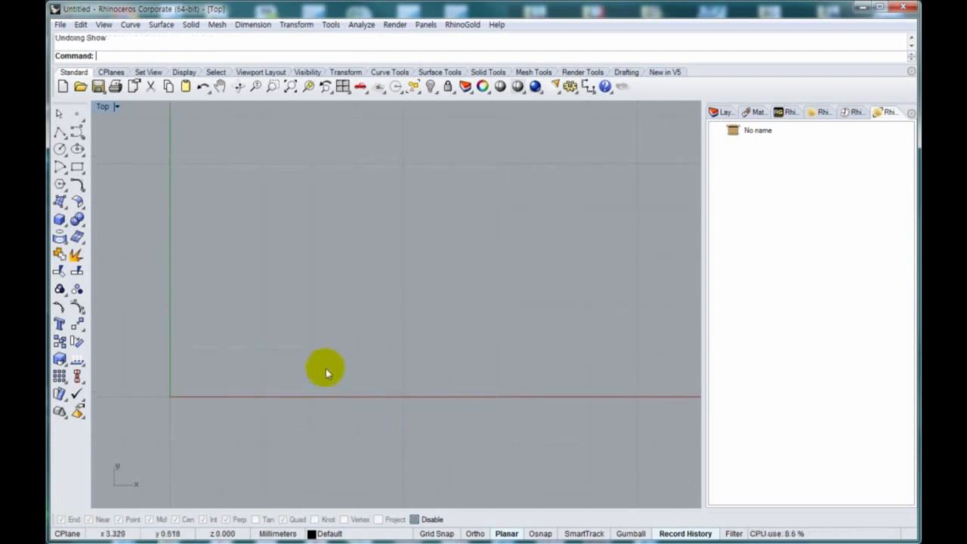
- Undo the recent deletions to bring back the slab together with the gem
key(Delete)
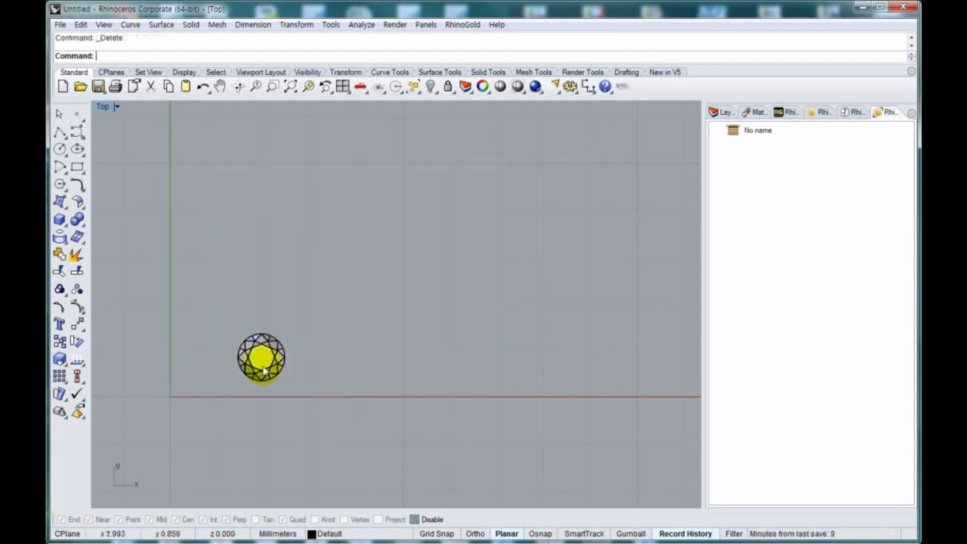
click(261, 366)
key(ctrl+z)
key(ctrl+z)
key(ctrl+z)
key(ctrl+z)
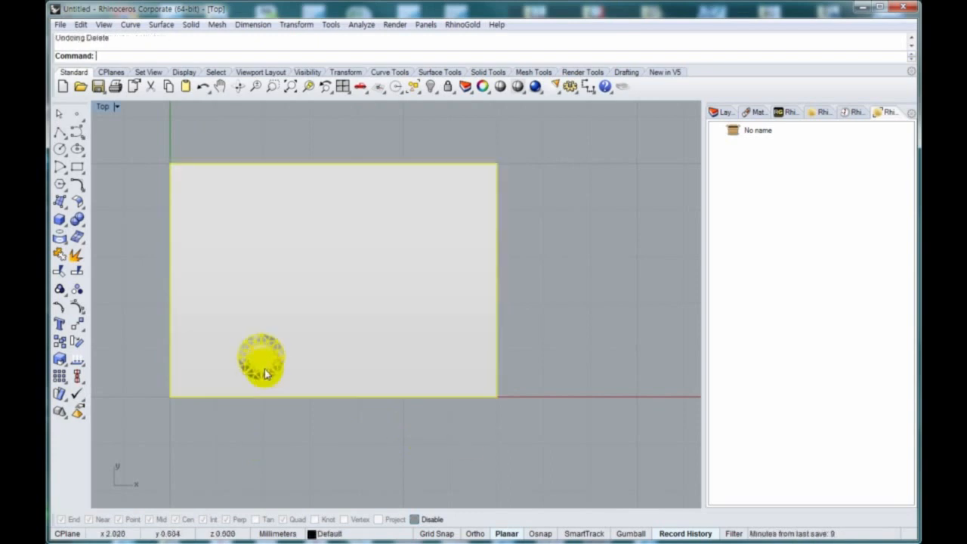
- Delete the slab, keeping the single gem, and switch to the four-viewport layout
click(292, 445)
click(272, 317)
key(Delete)
right_drag(266, 387, 314, 378)
text(4)
key(Return)
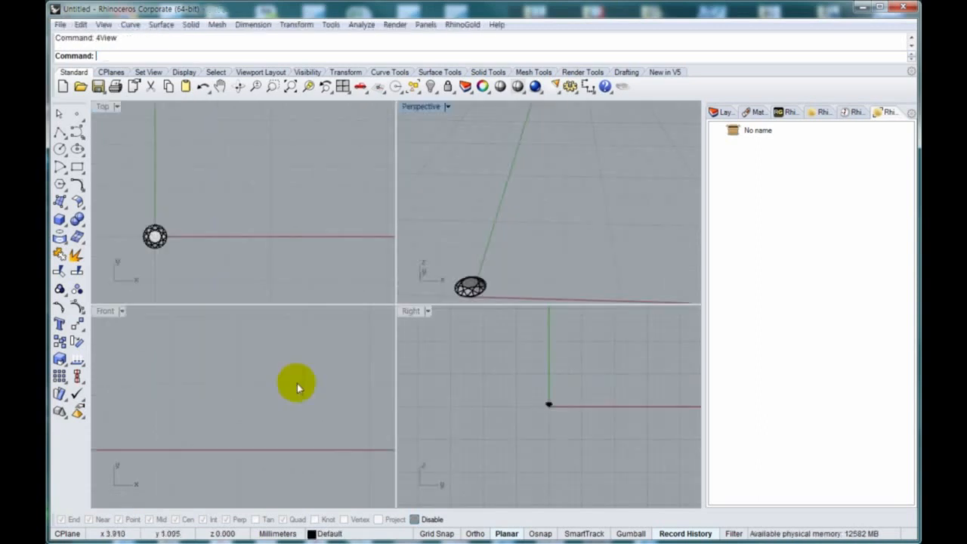
scroll(537, 418, up, 10)
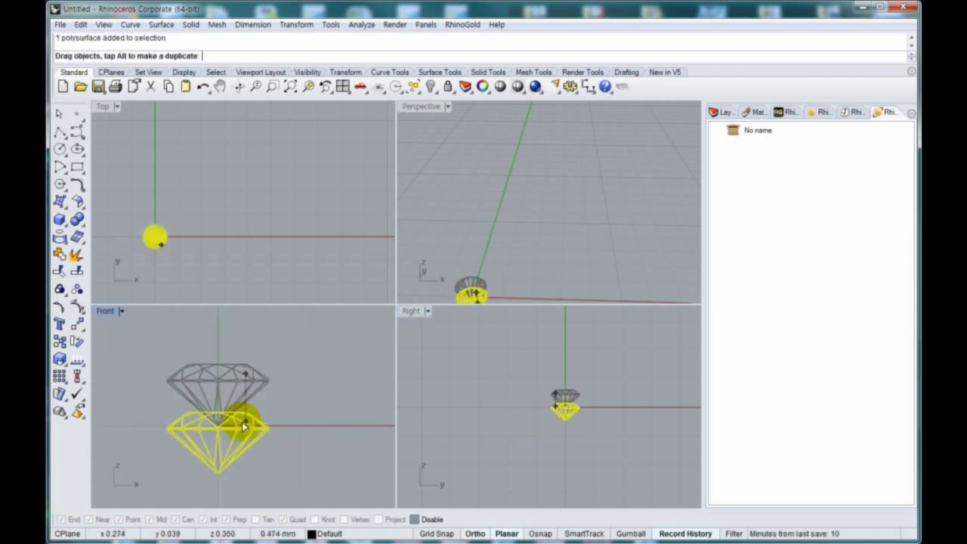
- Move the gem straight down about 0.47 mm in the front view so its girdle sits on the X axis
drag(241, 421, 242, 420)
right_drag(280, 421, 280, 375)
click(296, 360)
- Start a cutter-profile polyline in the front view, running from above the gem's table down past the crown and along the girdle edge
key(l)
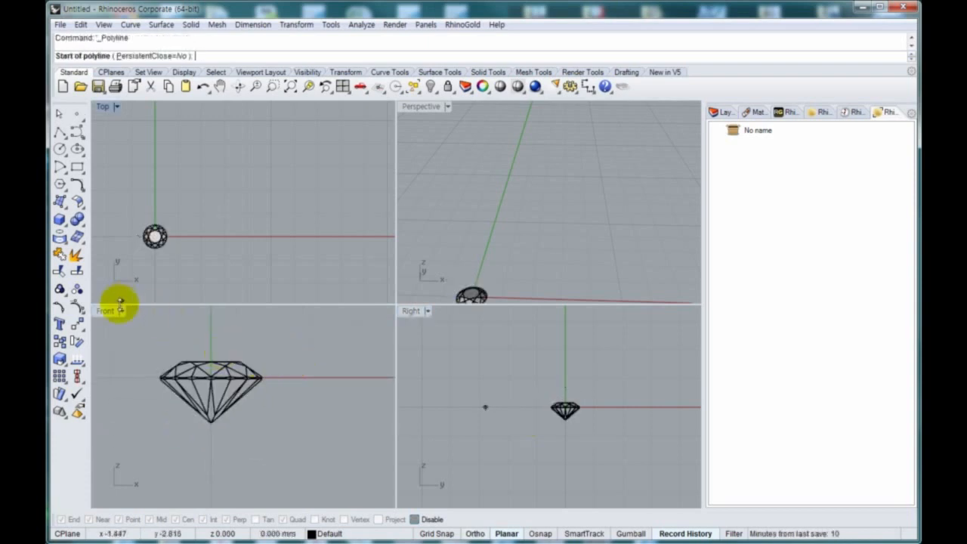
double_click(107, 311)
right_drag(339, 244, 330, 309)
scroll(341, 189, up, 3)
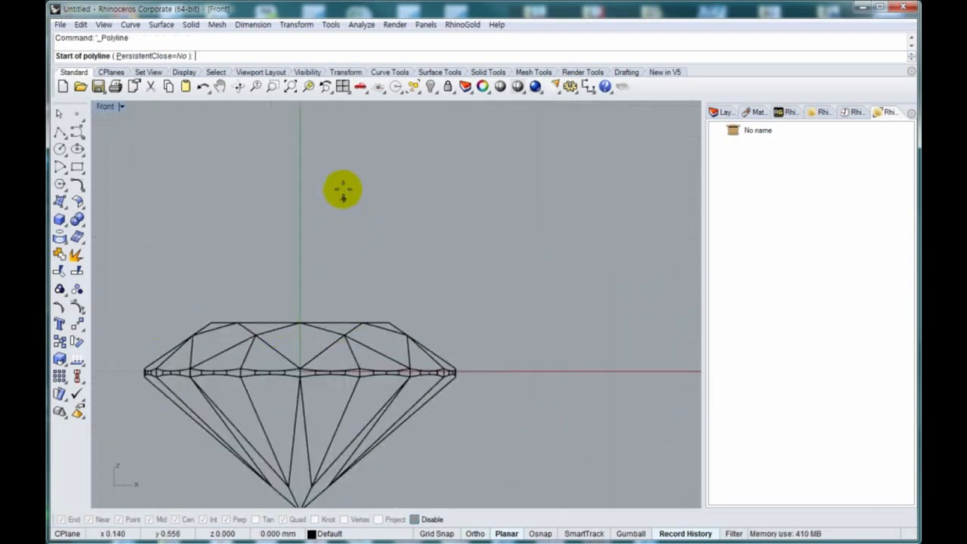
click(281, 138)
click(373, 142)
scroll(384, 320, up, 4)
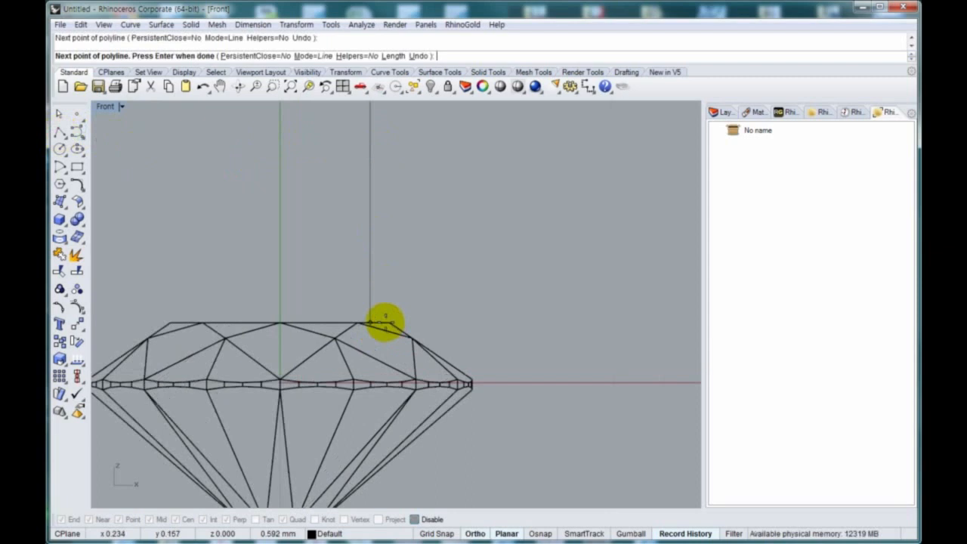
click(389, 285)
scroll(523, 417, up, 3)
click(515, 413)
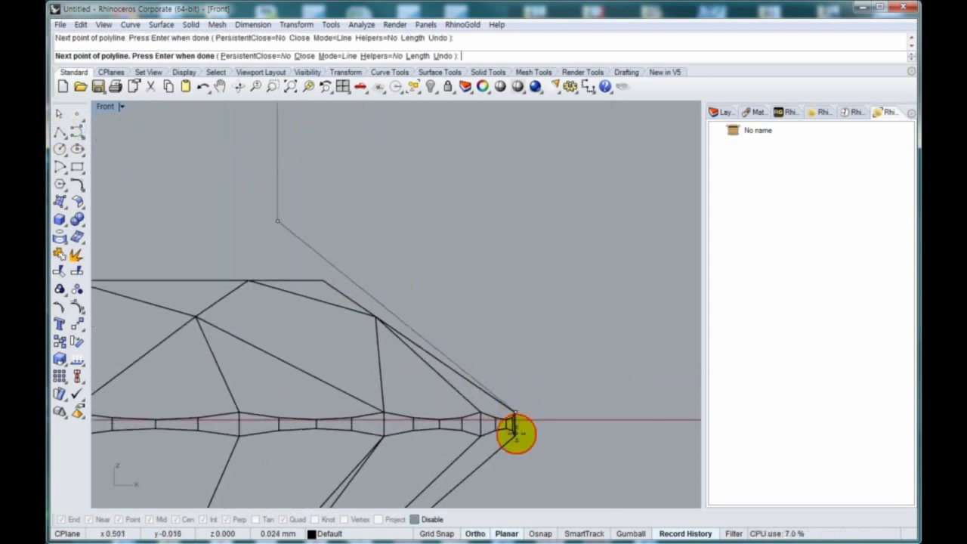
scroll(492, 335, down, 3)
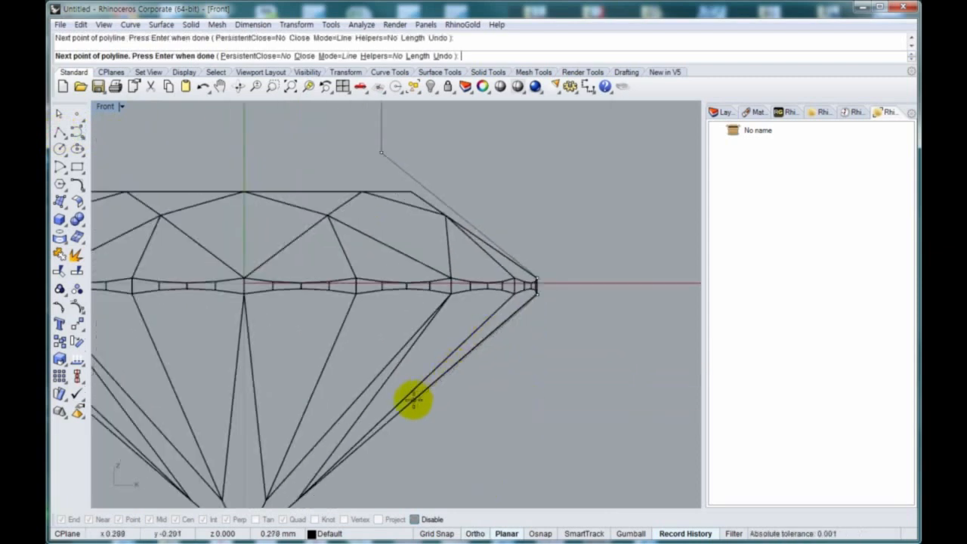
- Continue the polyline along the pavilion, straight down below the gem and back across the vertical axis, and finish it
scroll(413, 401, down, 6)
right_drag(413, 401, 439, 265)
scroll(430, 287, down, 2)
shift+click(438, 481)
right_drag(438, 481, 447, 361)
shift+click(334, 369)
right_click(333, 370)
right_drag(474, 298, 396, 399)
drag(444, 352, 349, 406)
right_drag(379, 367, 429, 414)
scroll(428, 414, down, 8)
text(r)
key(Return)
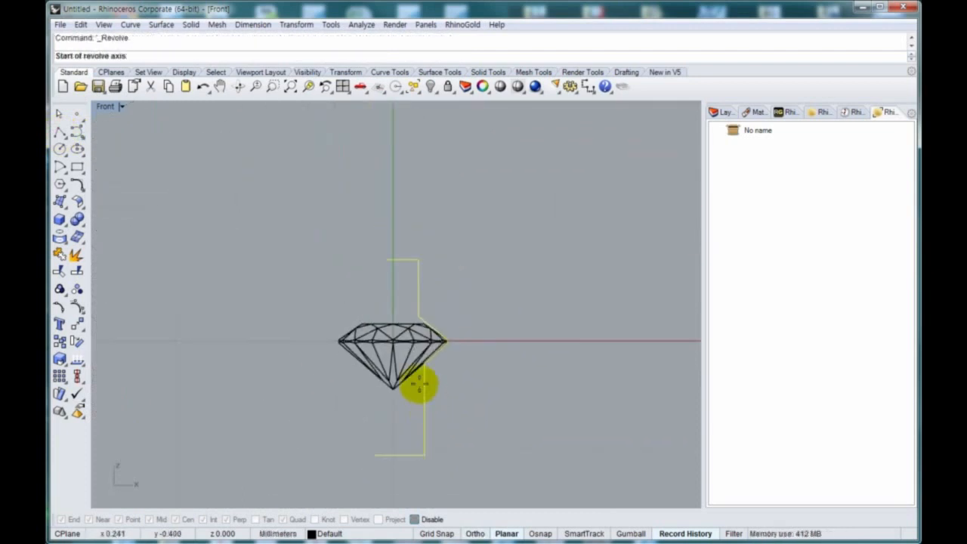
text(0)
key(Return)
click(389, 467)
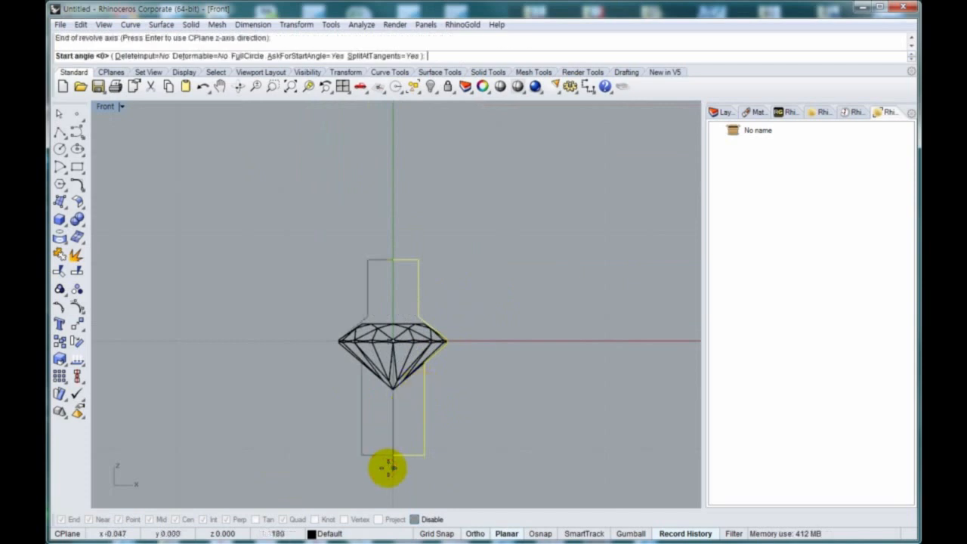
key(Escape)
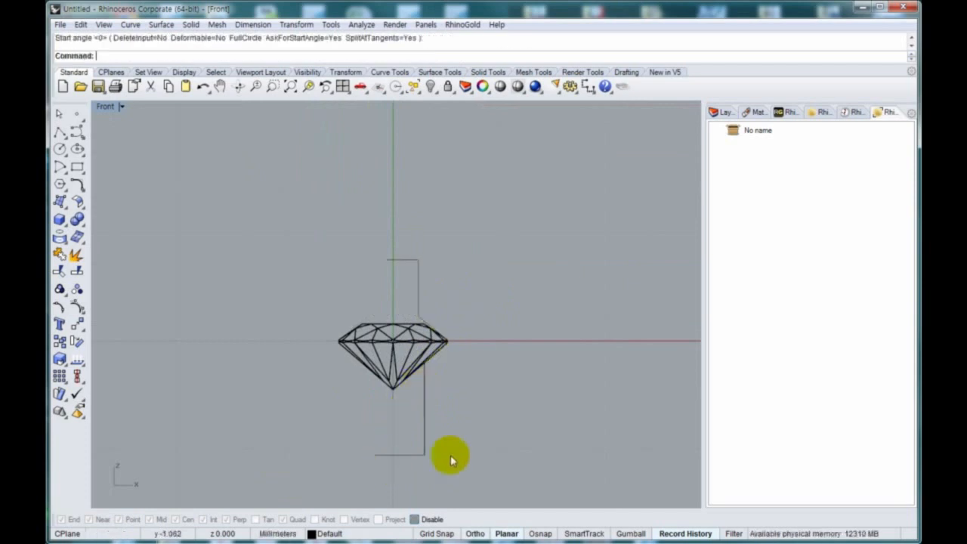
- Revolve the profile a full circle about the vertical axis through the origin to form the gem cutter
click(422, 438)
click(59, 202)
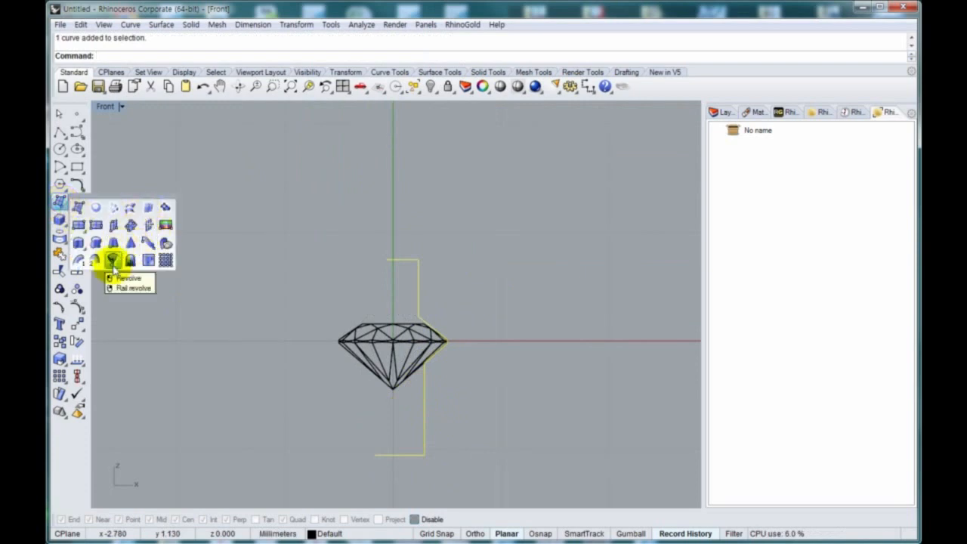
click(113, 263)
text(0)
key(Return)
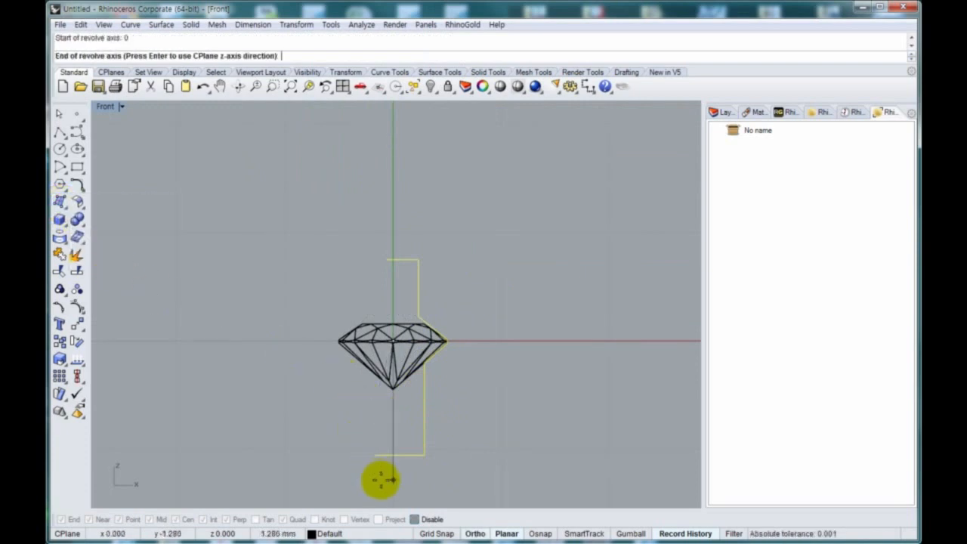
shift+click(381, 480)
click(235, 57)
click(468, 233)
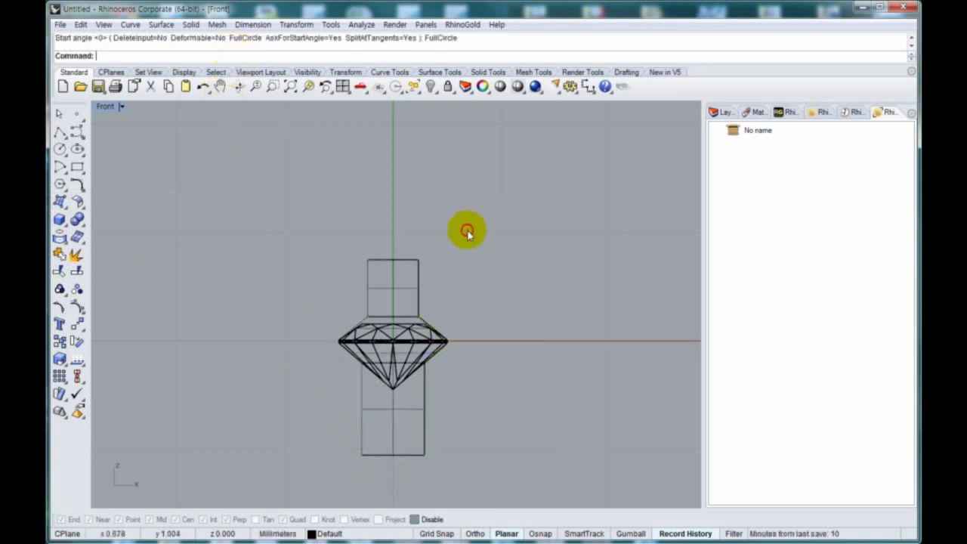
- Shade the front view and try to turn on control points for the revolved cutter
right_drag(426, 317, 359, 317)
key(ctrl+alt+s)
click(355, 313)
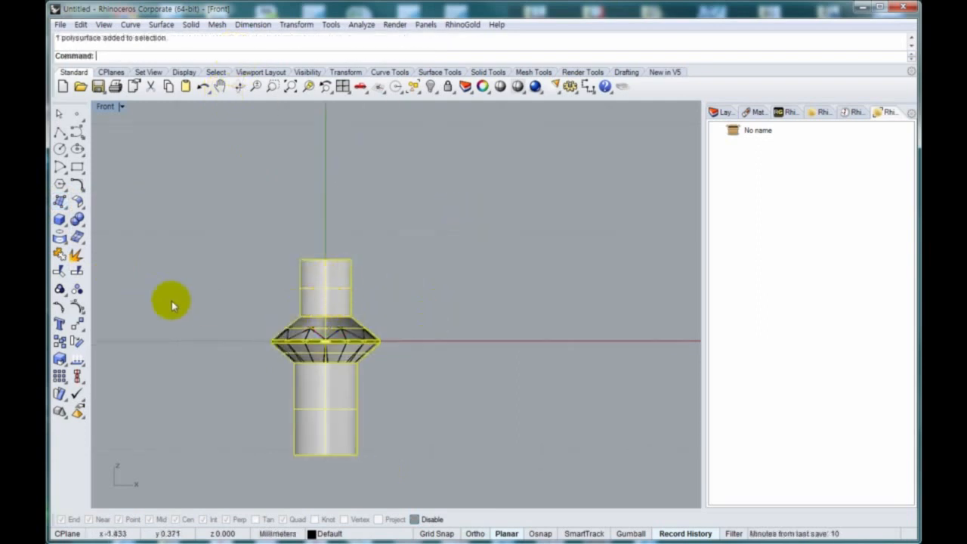
click(77, 306)
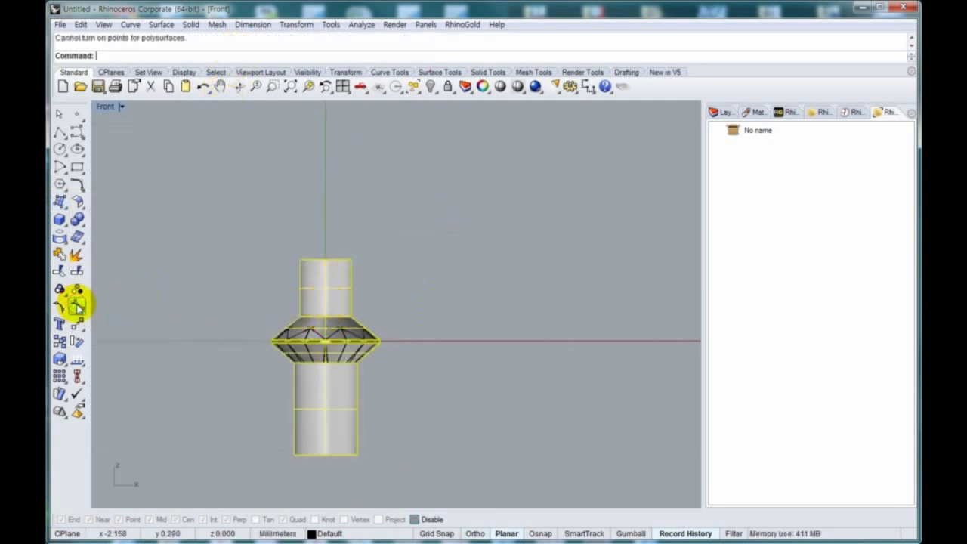
click(434, 375)
click(341, 396)
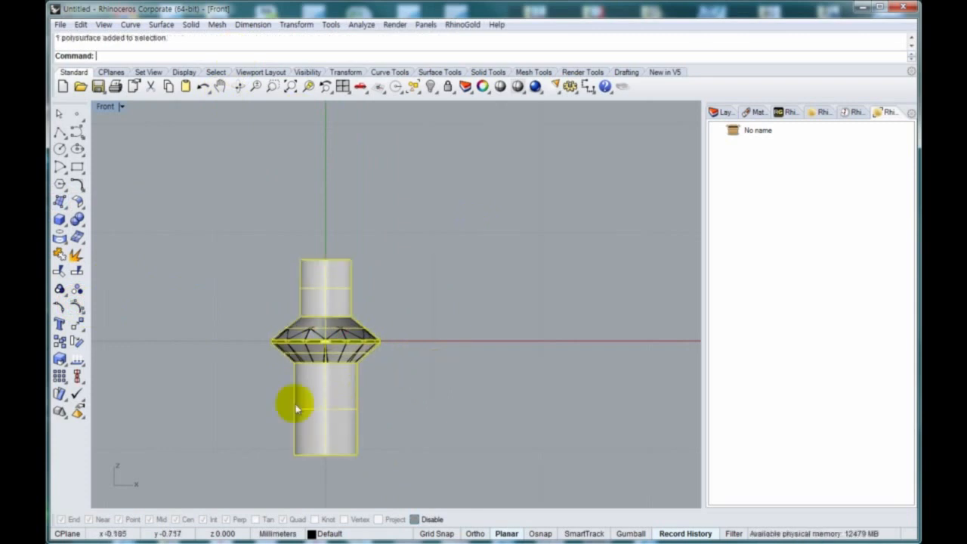
click(419, 395)
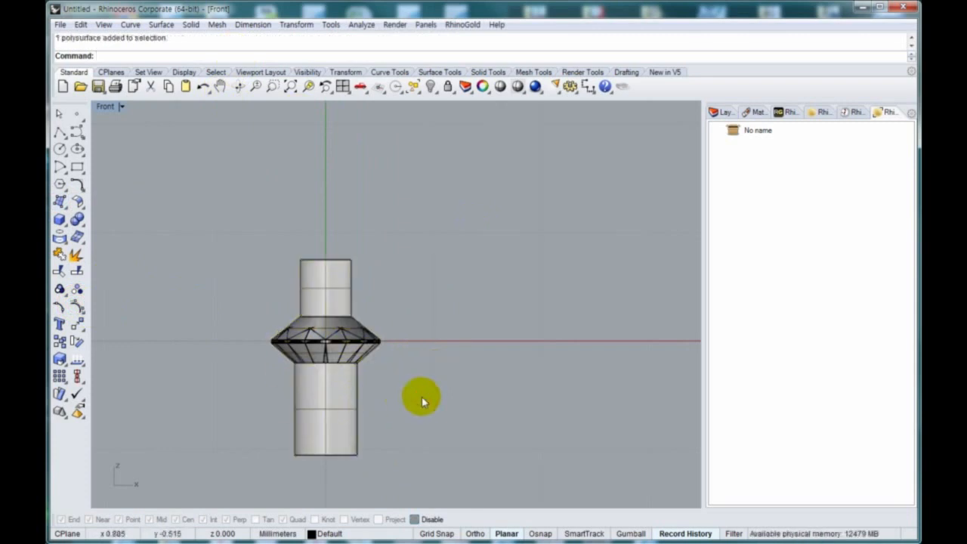
- Copy the gem, cutter and profile curve about 2 mm straight up in the front view
click(322, 422)
drag(443, 437, 287, 319)
right_drag(406, 361, 392, 386)
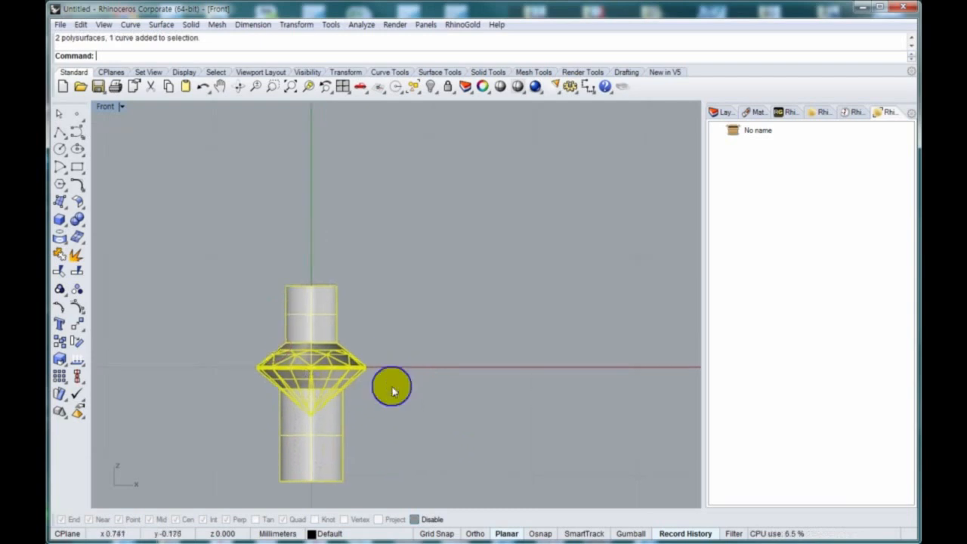
key(c)
click(437, 450)
click(414, 230)
right_click(415, 233)
- Delete the upper copy of the revolved cutter, keeping its gem and profile curve
click(314, 226)
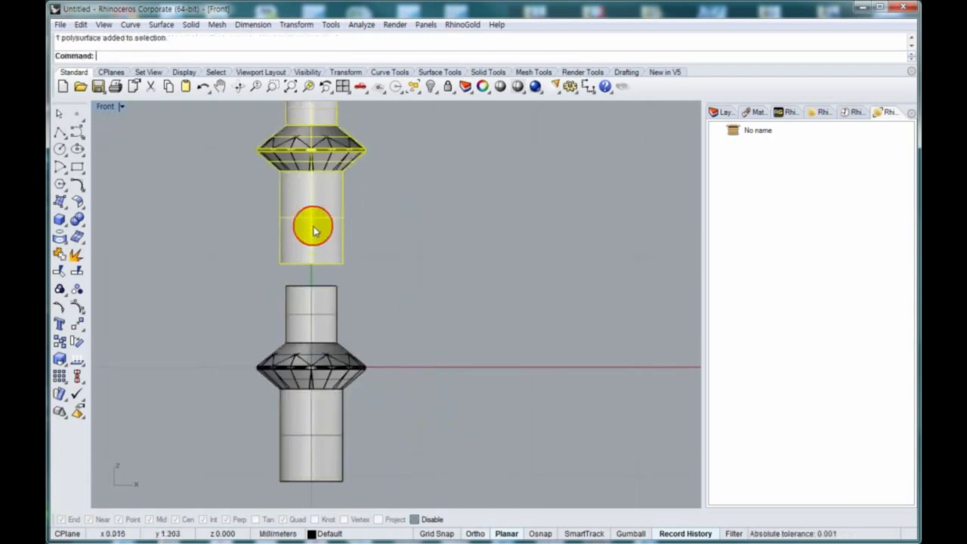
right_drag(316, 227, 358, 317)
key(Delete)
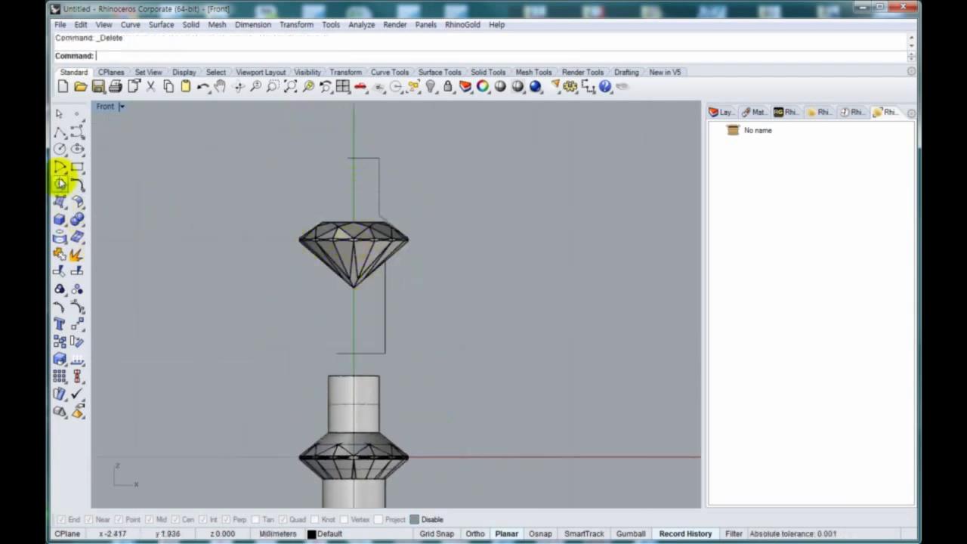
- Start a degree-4 control-point curve along the upper profile's top edge, with points clustered around its top outer corner
click(77, 132)
scroll(351, 160, up, 5)
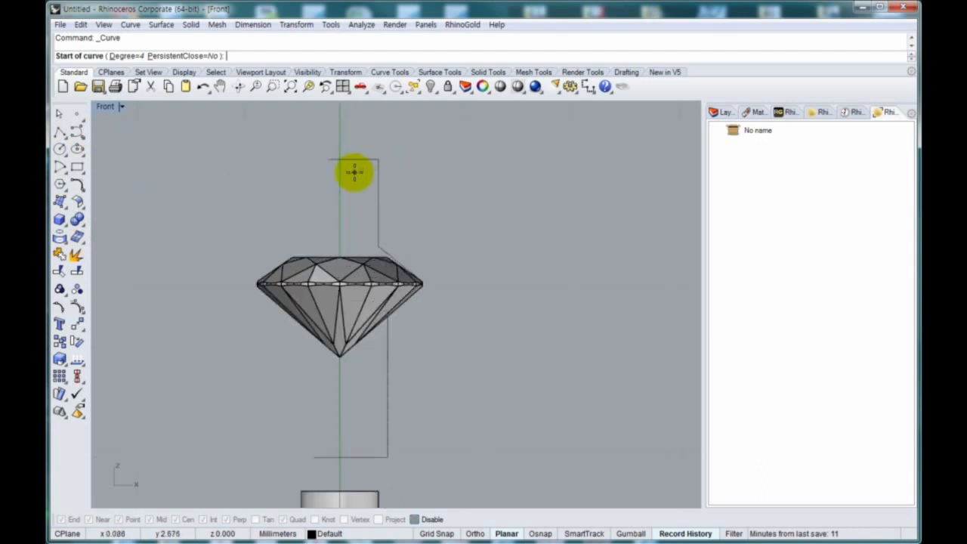
click(319, 151)
scroll(390, 149, up, 2)
click(399, 149)
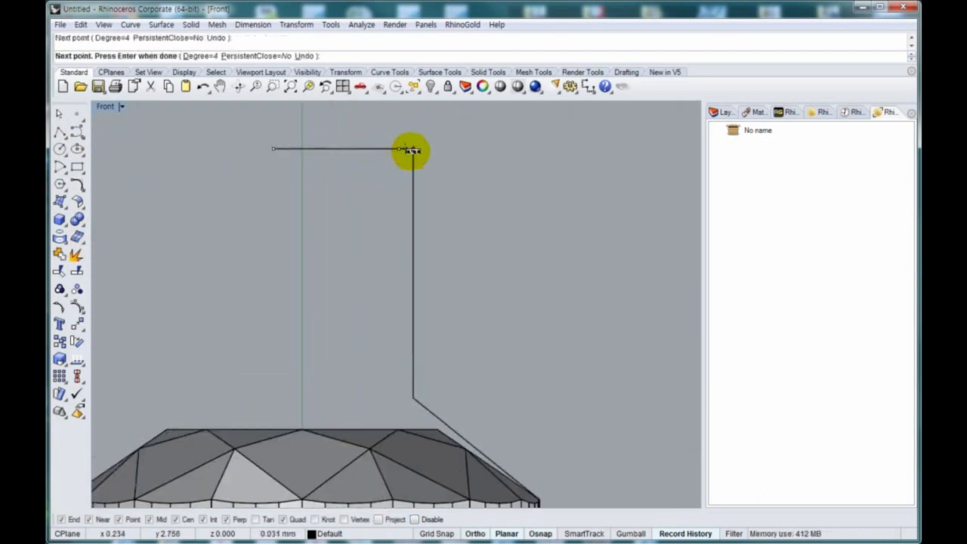
click(413, 150)
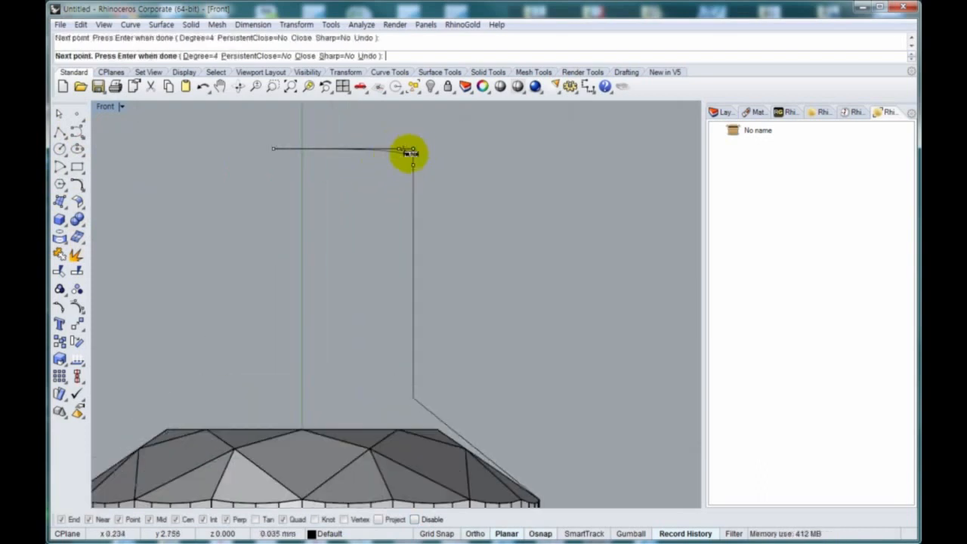
scroll(406, 377, up, 3)
- Add curve points just above, on and just past the profile corner where the shaft meets the crown slope
click(407, 377)
click(407, 410)
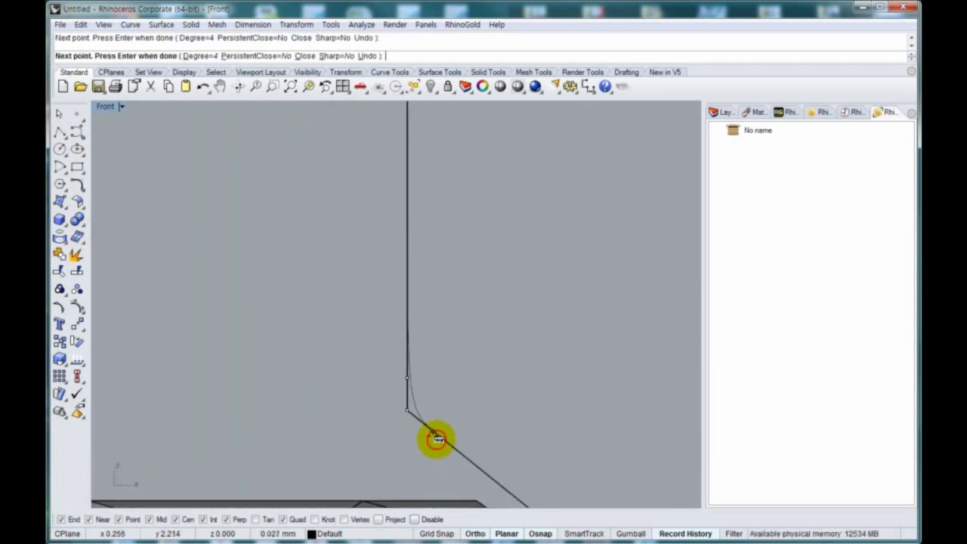
click(437, 435)
- Continue the curve down the crown slope, placing points around the profile's upper girdle corner
key(F8)
scroll(438, 440, down, 5)
right_drag(534, 490, 426, 343)
scroll(426, 342, up, 6)
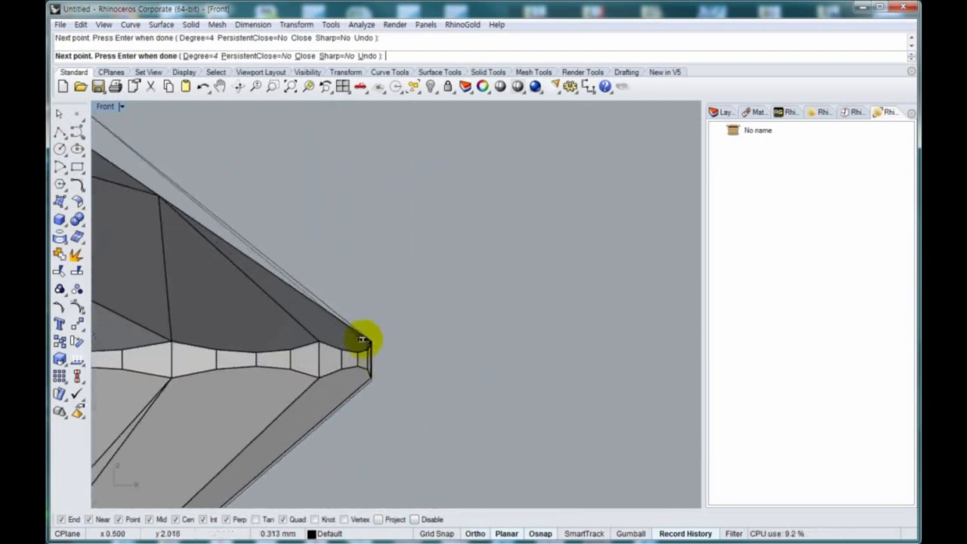
scroll(384, 357, up, 10)
click(390, 358)
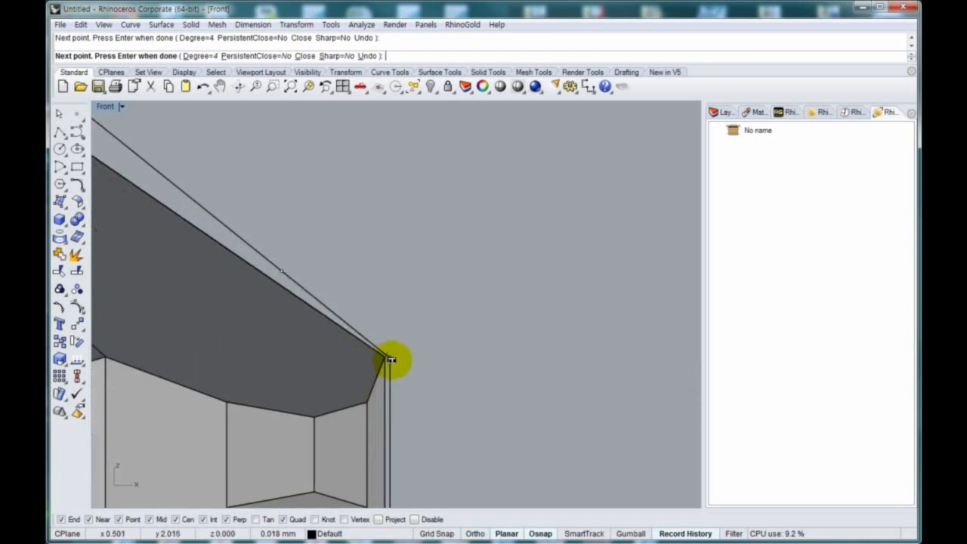
click(389, 431)
right_drag(397, 436, 391, 187)
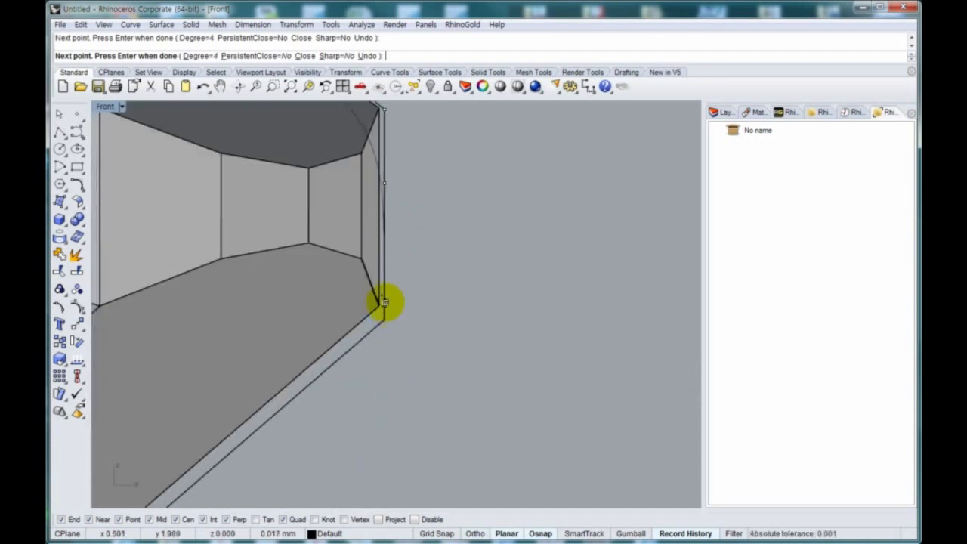
- Add curve points around the lower girdle corner, redoing the misplaced one exactly on the corner
click(384, 305)
click(380, 323)
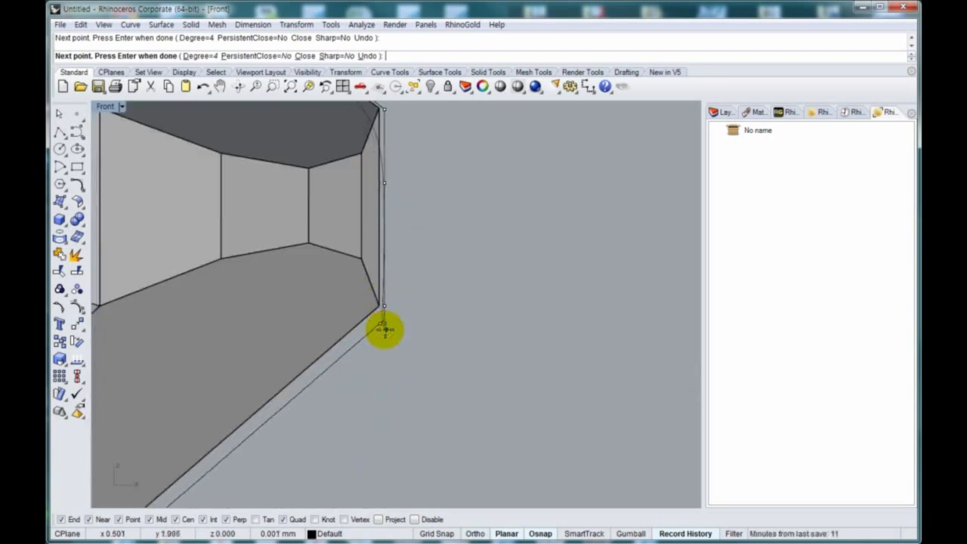
key(Return)
click(385, 322)
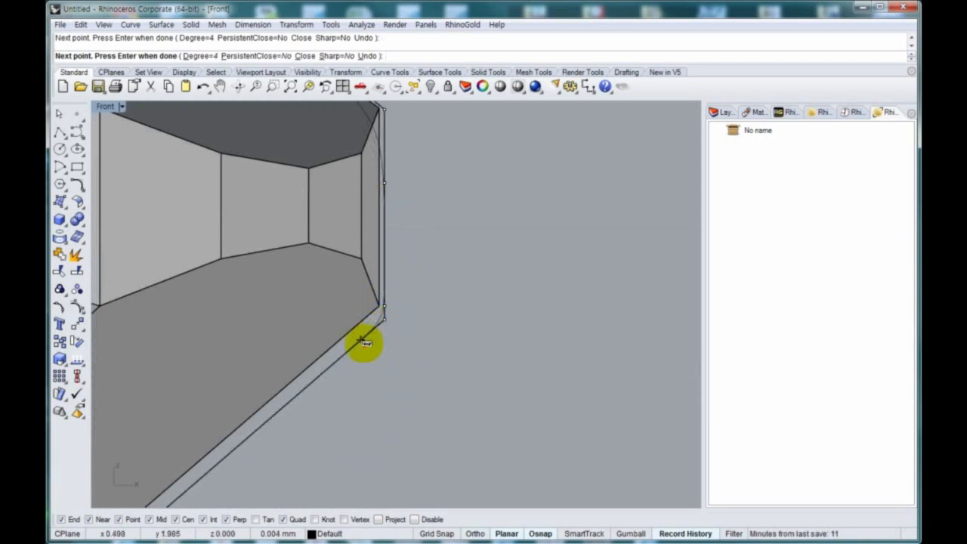
click(363, 342)
- Undo the misplaced curve point and add points just above, on and just below the corner where the pavilion slope meets the lower shaft
right_drag(320, 394, 457, 255)
scroll(406, 307, down, 6)
scroll(459, 238, down, 6)
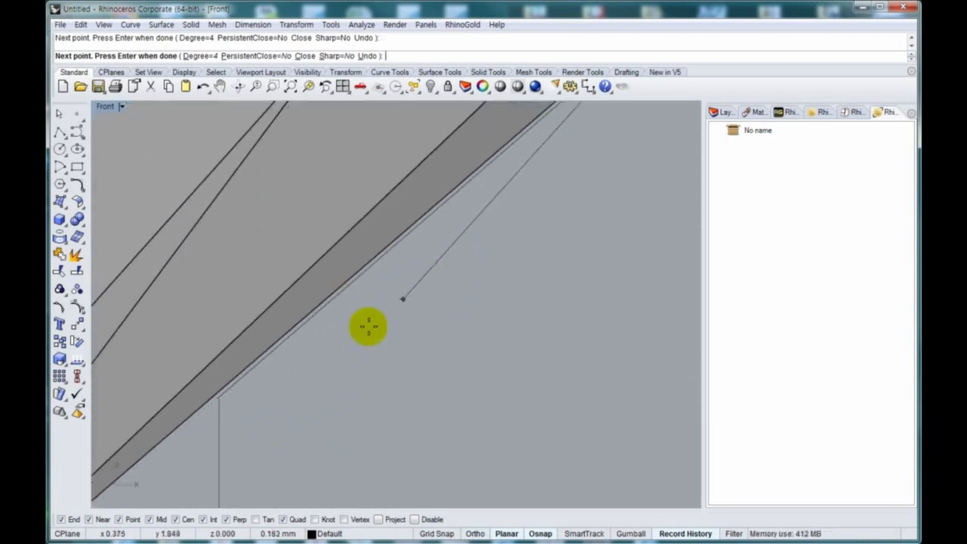
scroll(297, 392, down, 6)
scroll(289, 393, up, 3)
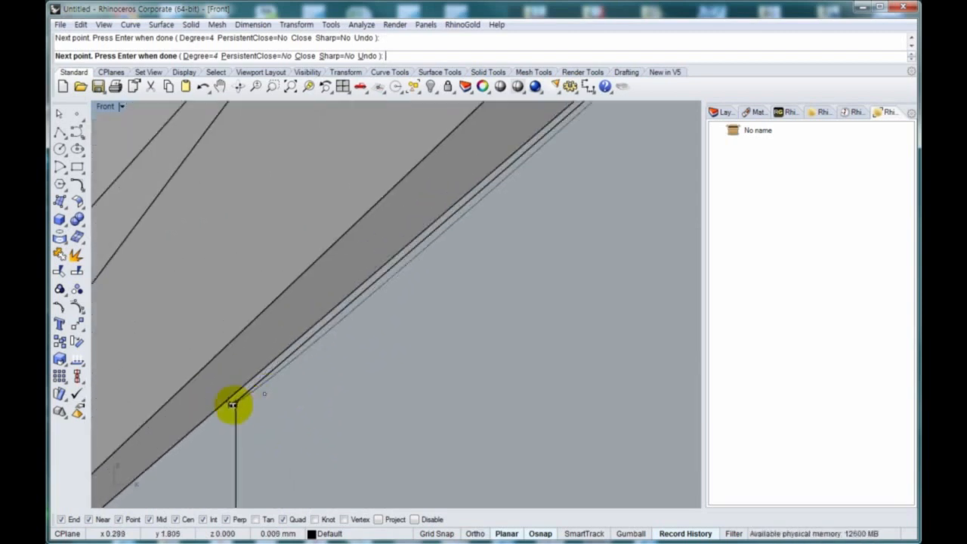
text(u)
key(Return)
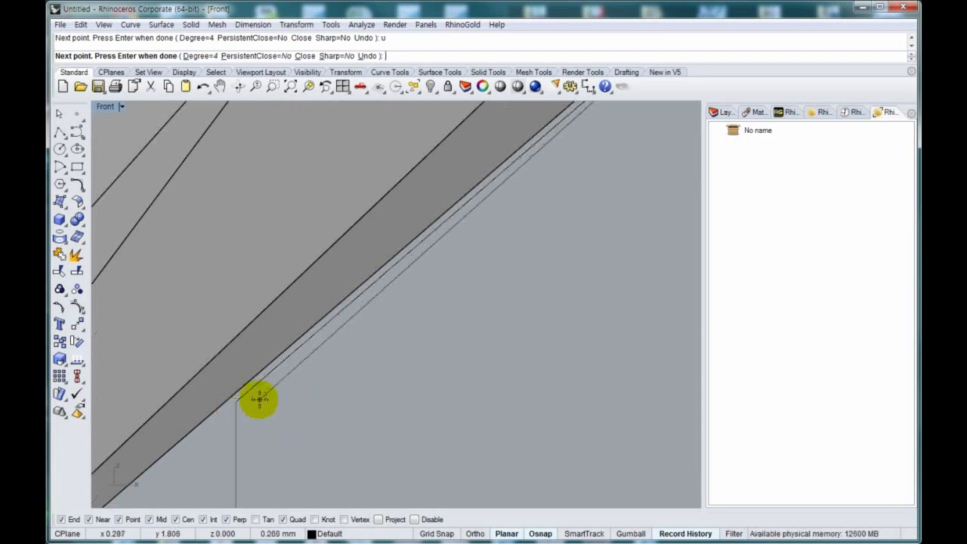
click(257, 384)
click(236, 401)
click(236, 428)
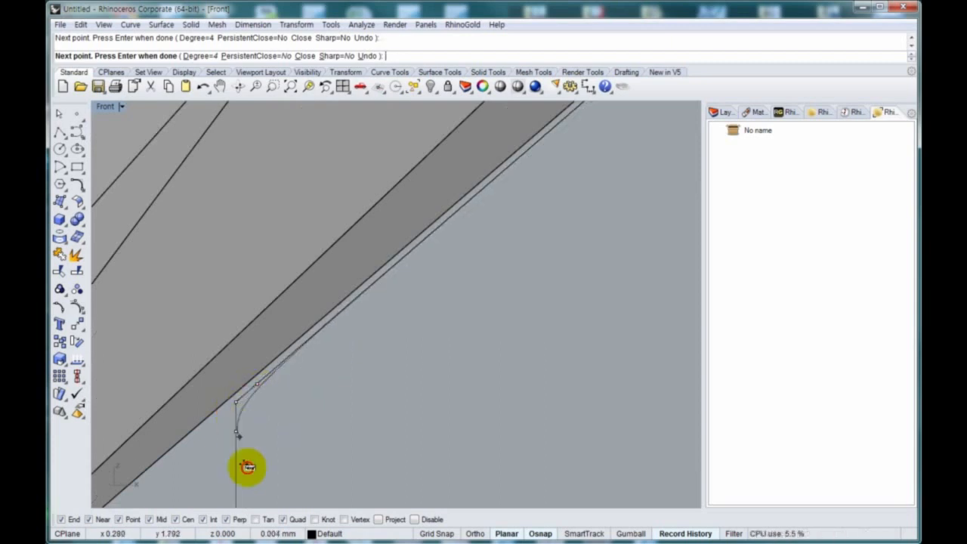
- Add curve points around the lower shaft's bottom corner and finish the curve with a horizontal end just past the center axis
right_drag(246, 466, 309, 328)
scroll(309, 328, down, 6)
right_drag(319, 439, 332, 267)
scroll(332, 268, down, 6)
right_drag(338, 425, 353, 352)
click(334, 386)
click(335, 408)
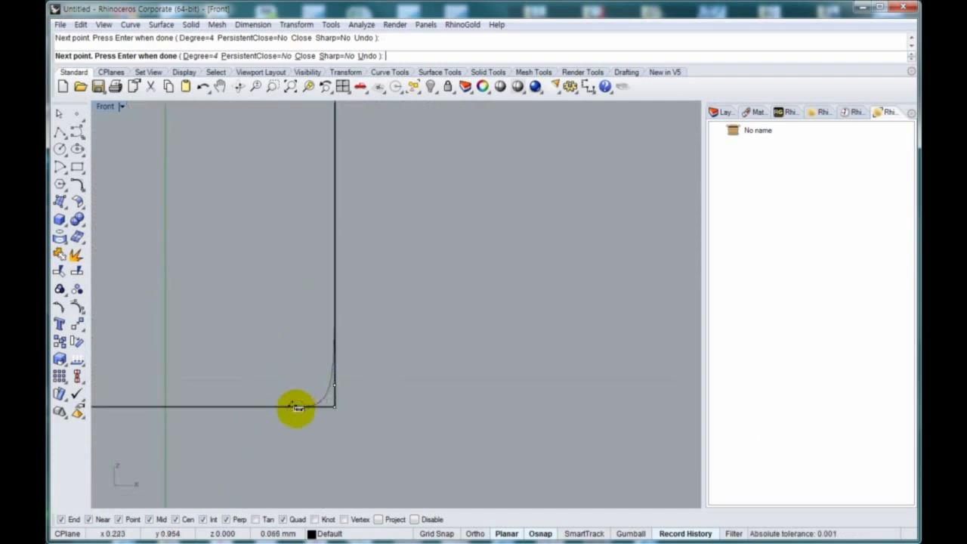
click(303, 408)
right_drag(253, 409, 375, 409)
scroll(419, 374, down, 4)
shift+click(324, 397)
right_click(324, 398)
- Delete the original sharp-cornered profile around the upper gem, keeping the new rounded curve
click(465, 372)
scroll(376, 408, down, 8)
key(Delete)
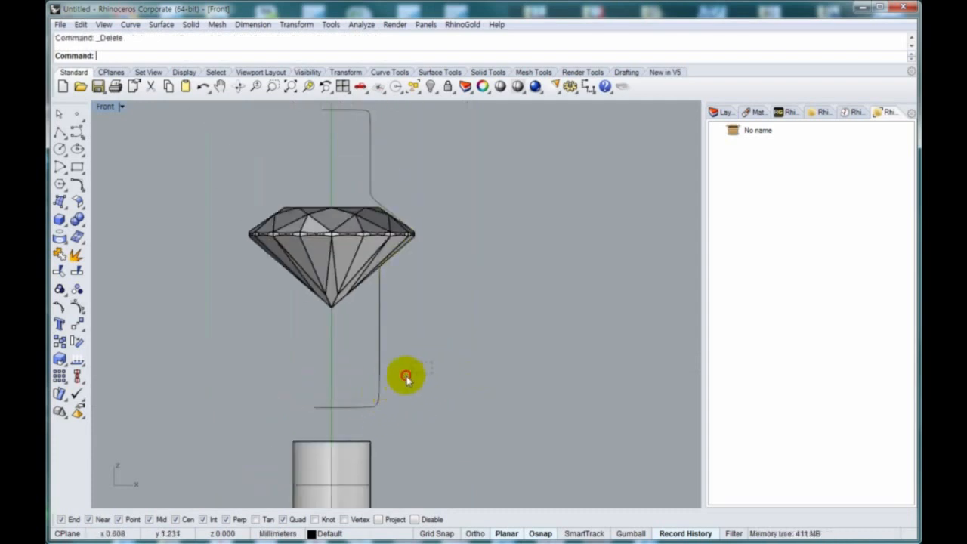
- Revolve the rounded profile curve full circle around the vertical axis through the origin
drag(407, 375, 357, 407)
right_drag(349, 398, 373, 391)
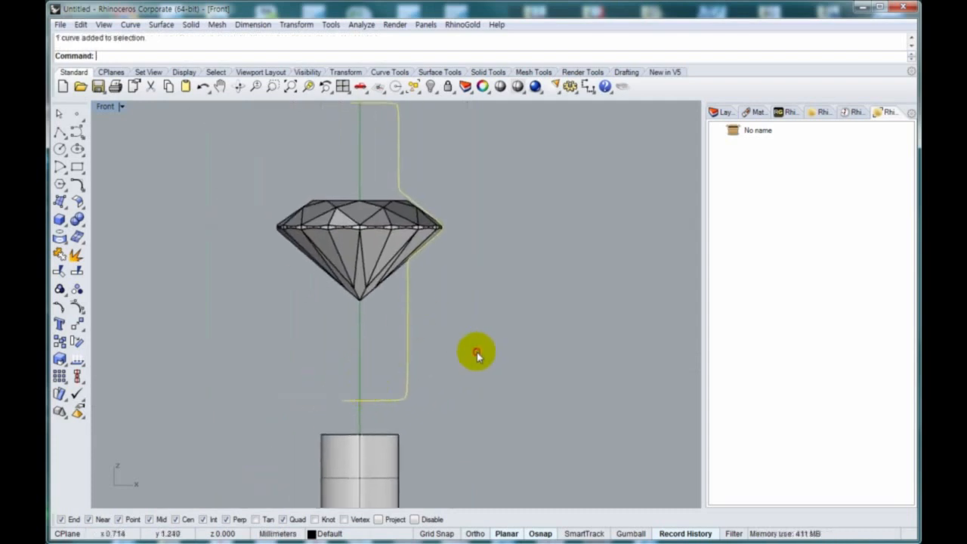
key(F10)
key(Escape)
drag(466, 328, 380, 391)
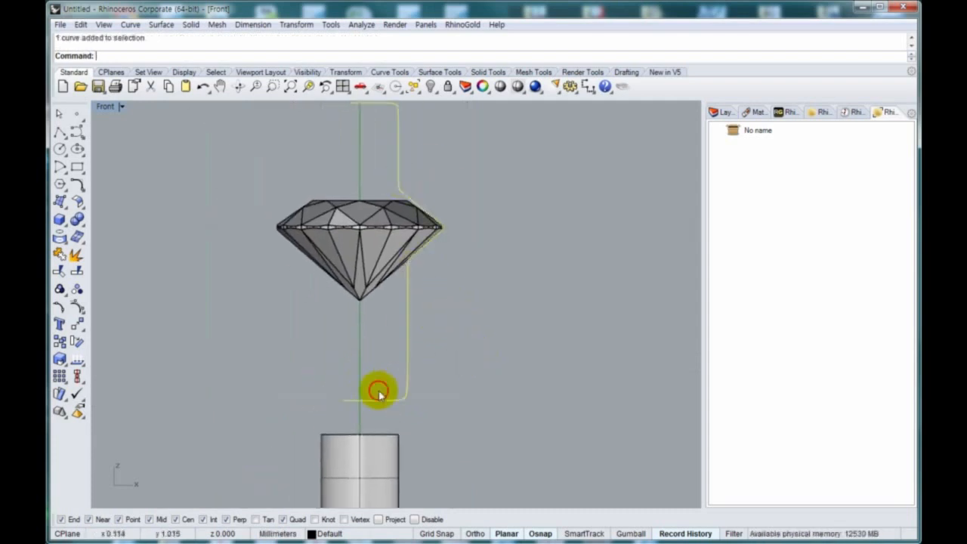
right_drag(389, 385, 419, 393)
text(rv)
key(Return)
text(0)
key(Return)
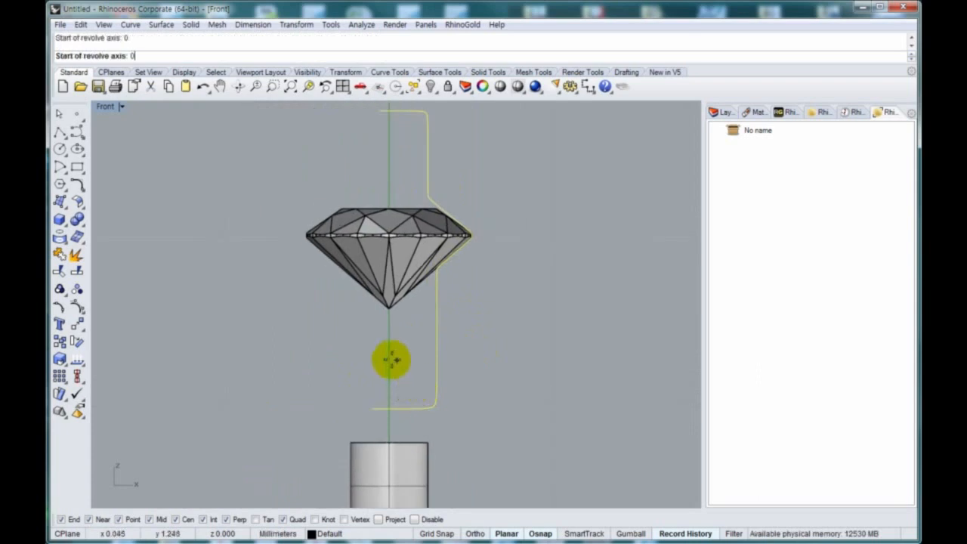
shift+click(388, 342)
click(254, 56)
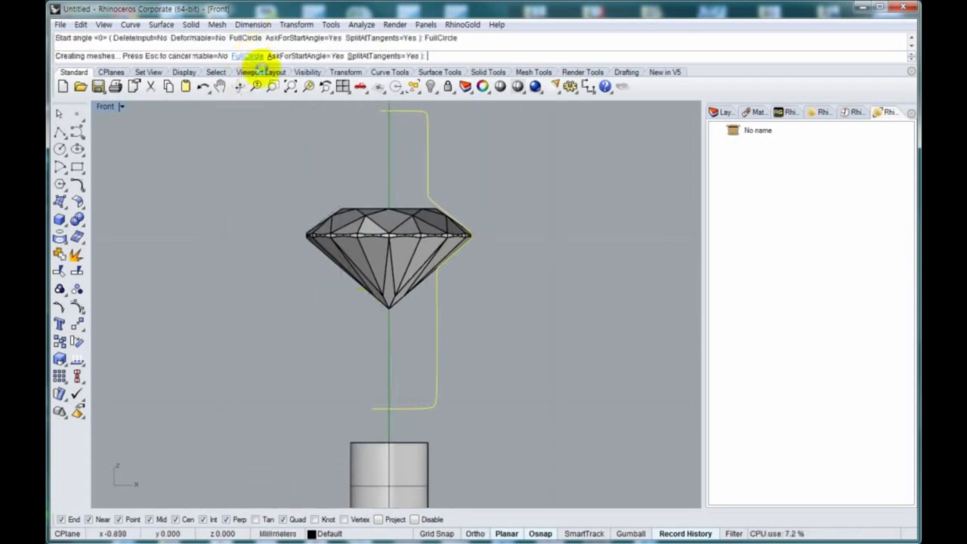
- Show the rounded cutter's control points, try shifting its bottom points diagonally outward, and undo the shift
right_drag(437, 332, 358, 378)
key(F10)
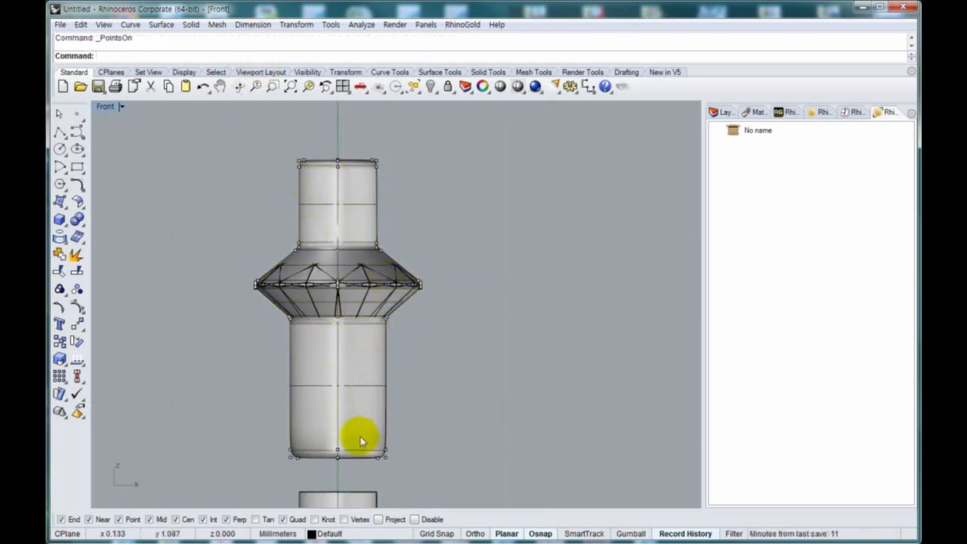
scroll(345, 416, down, 5)
click(337, 349)
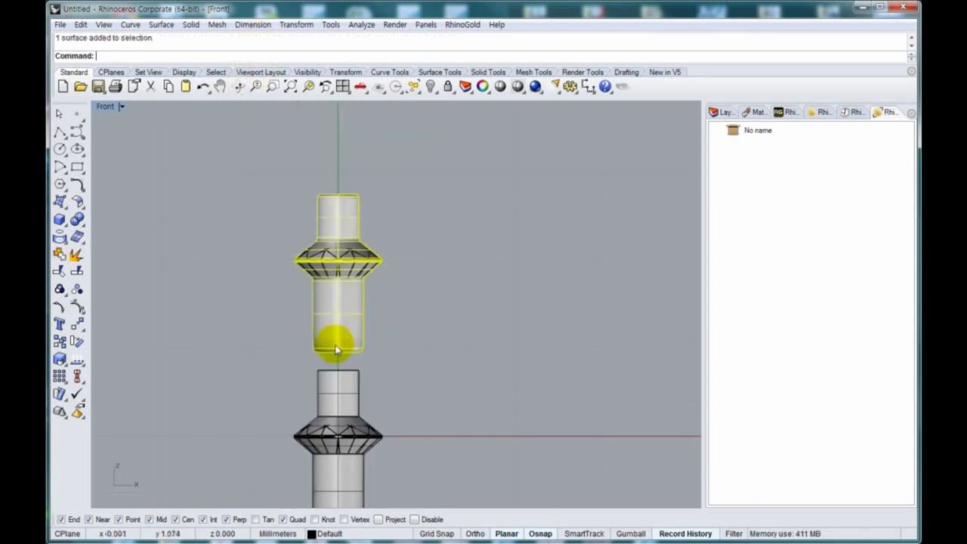
drag(281, 328, 356, 374)
drag(355, 341, 466, 394)
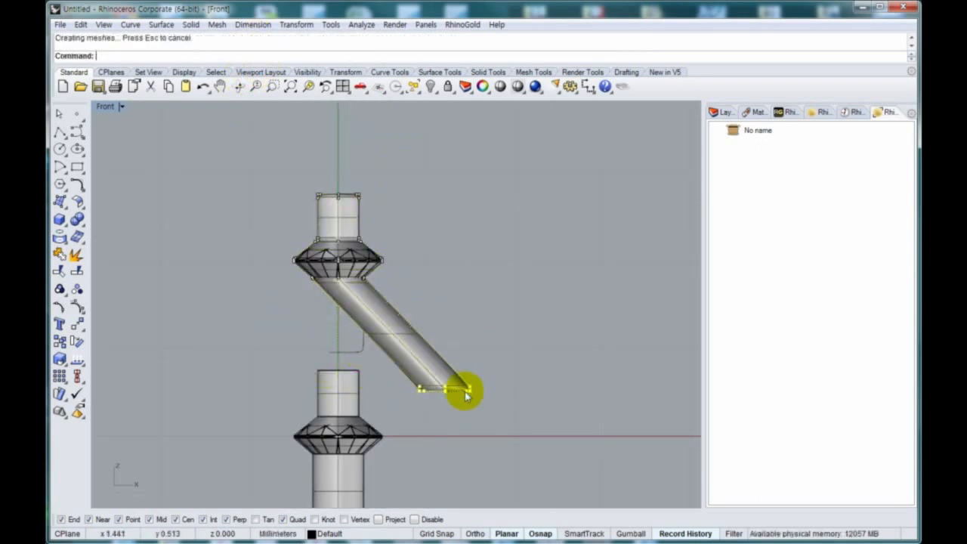
key(ctrl+z)
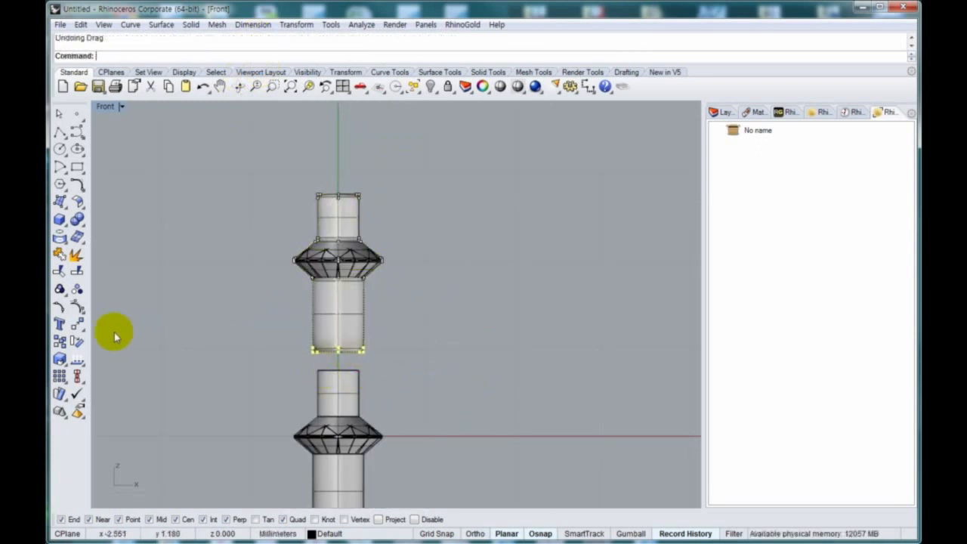
- Shift the rounded cutter's bottom control points diagonally to the opposite side so its lower shaft slants
click(77, 306)
drag(268, 322, 400, 374)
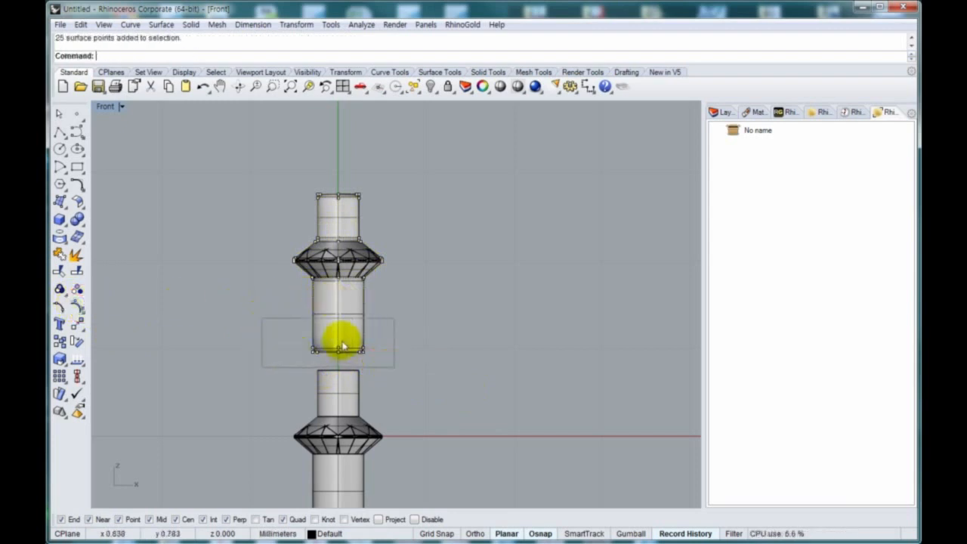
drag(338, 349, 252, 392)
- Compare the sharp-edged polysurface cutter with the slanted single-surface rounded cutter, selecting each in turn
right_drag(358, 496, 364, 378)
click(354, 394)
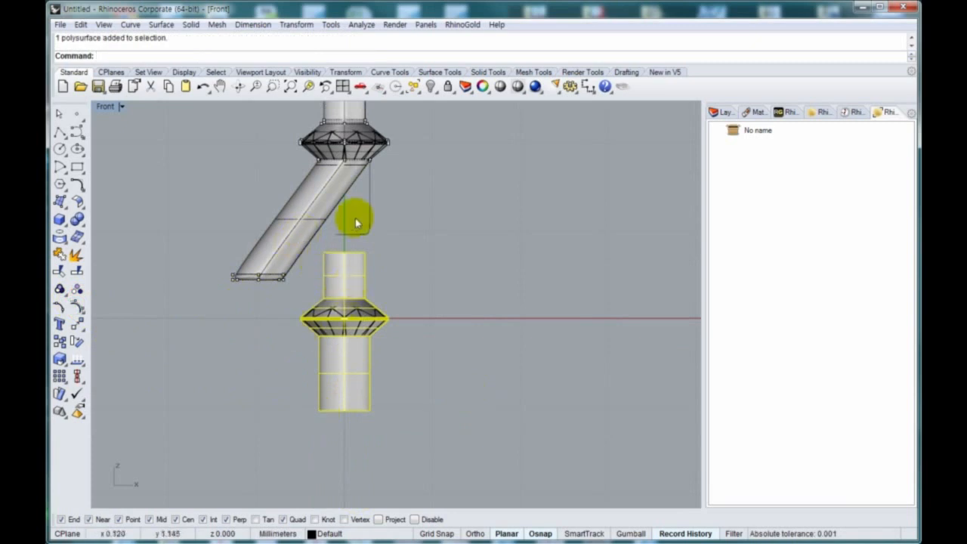
right_drag(355, 235, 332, 343)
right_drag(326, 379, 326, 304)
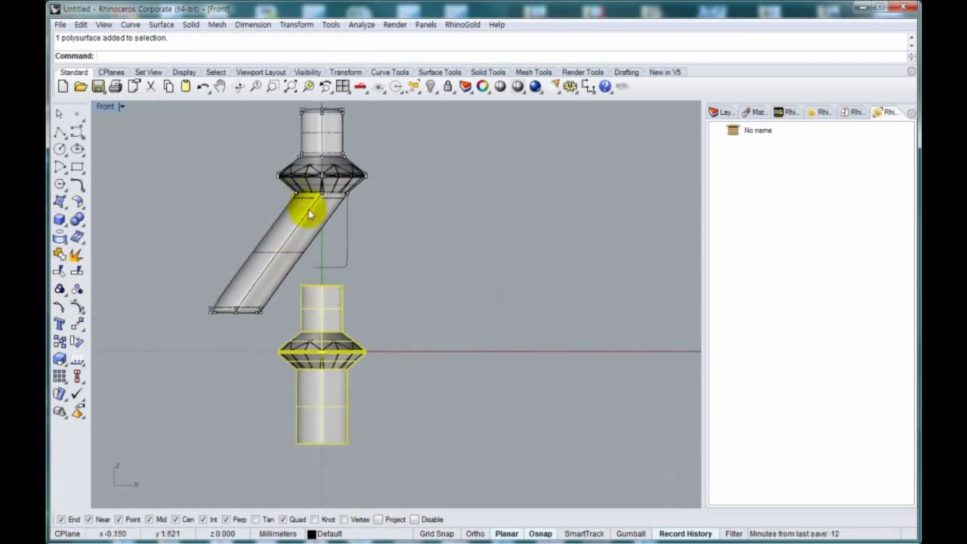
click(404, 390)
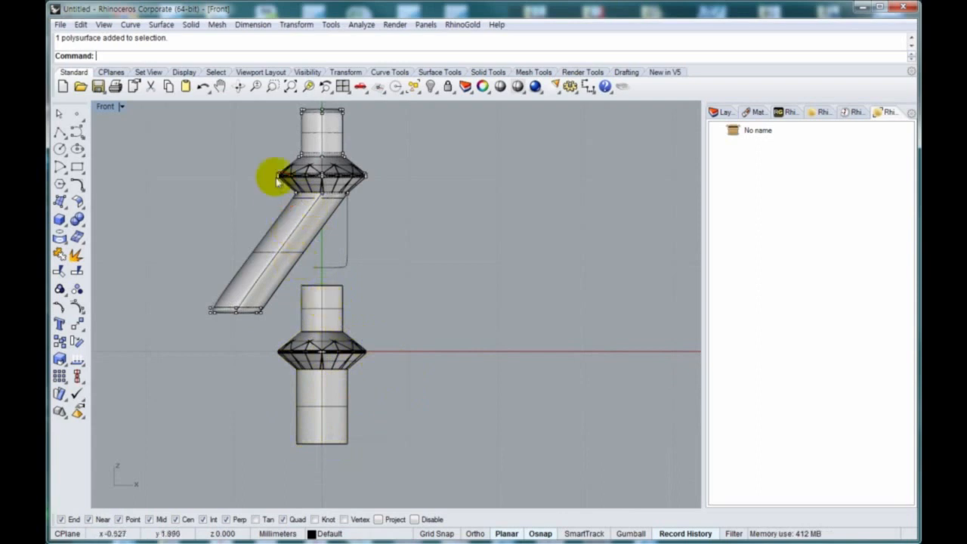
click(312, 237)
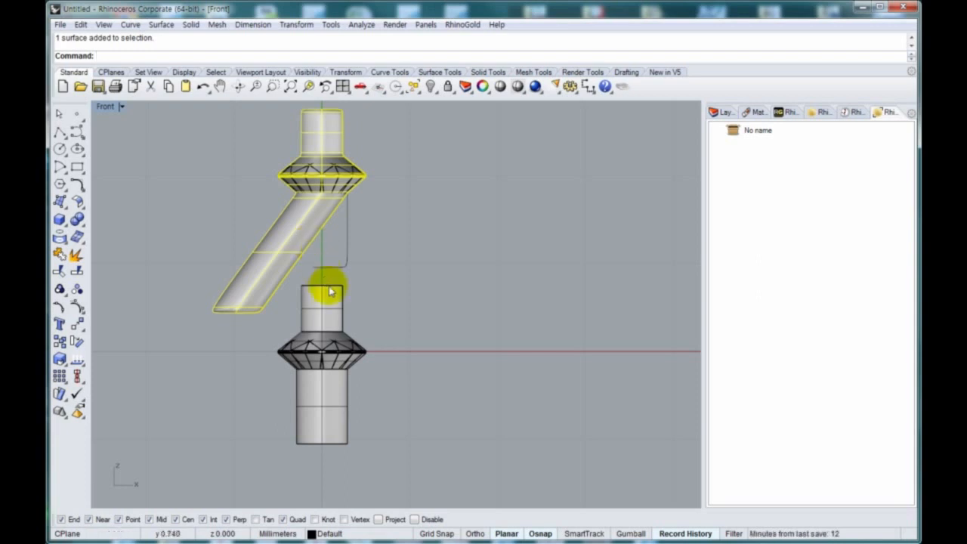
click(339, 370)
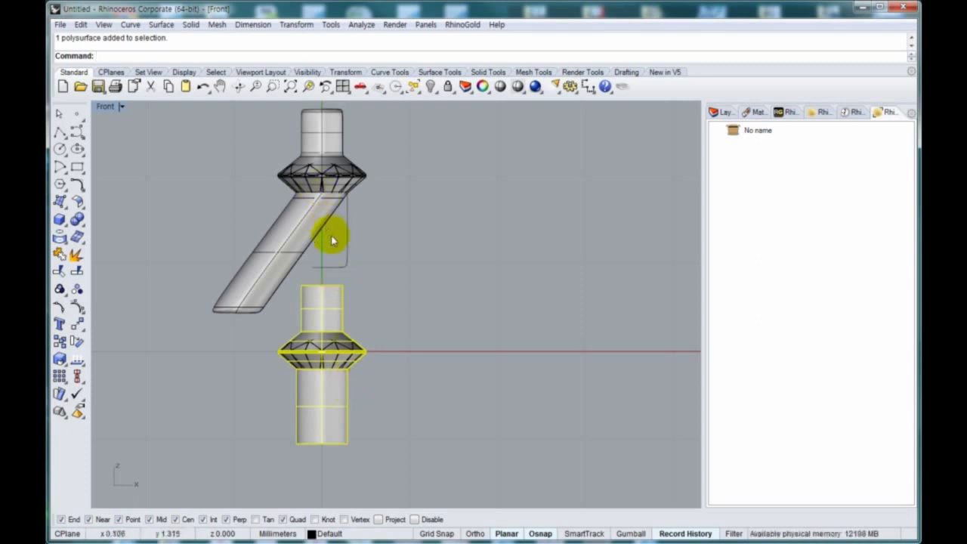
click(281, 241)
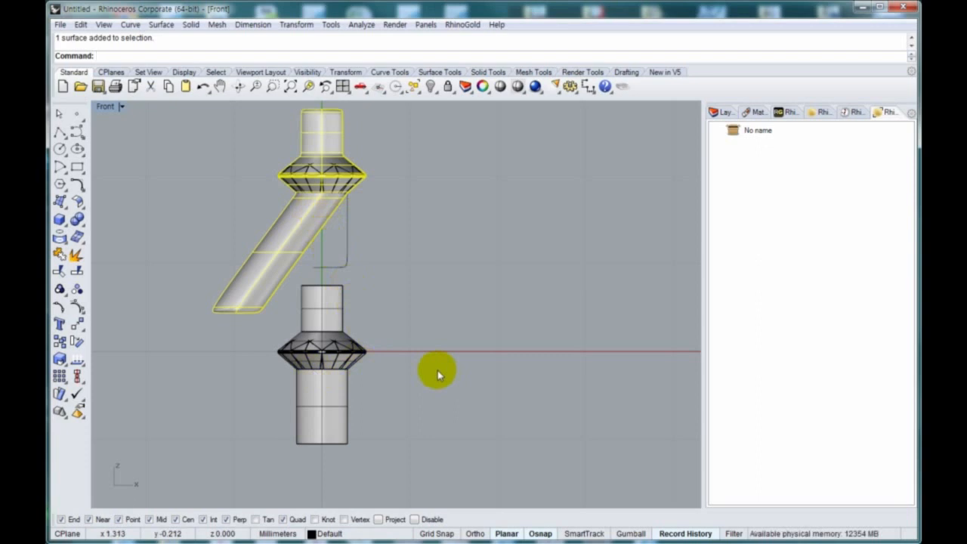
click(161, 306)
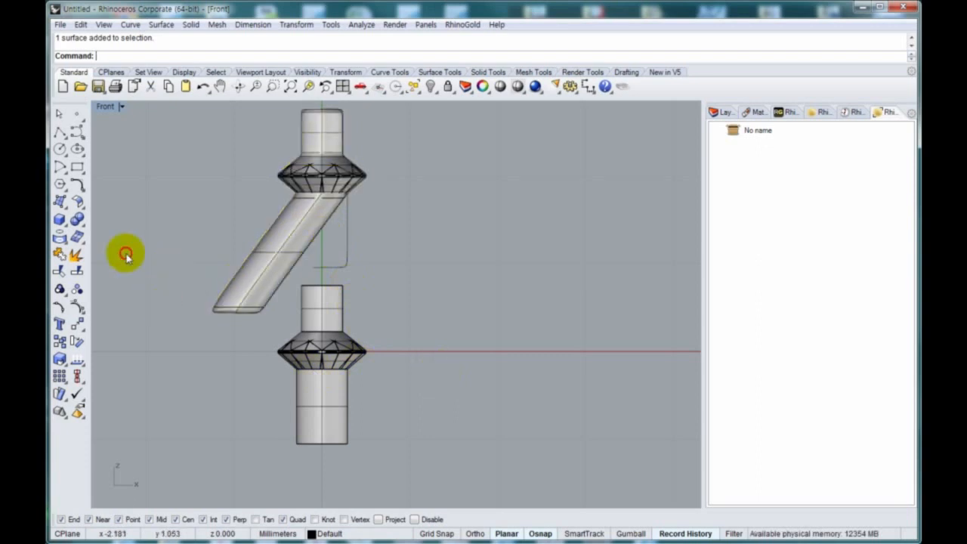
- Look up the Boolean difference tool and examine the rounded and sharp cutters as candidates for it
click(79, 219)
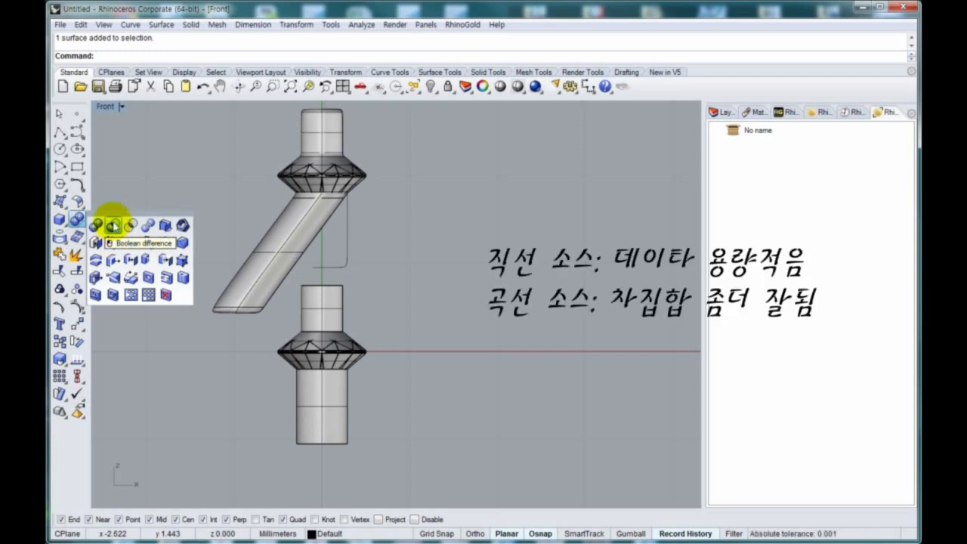
click(114, 225)
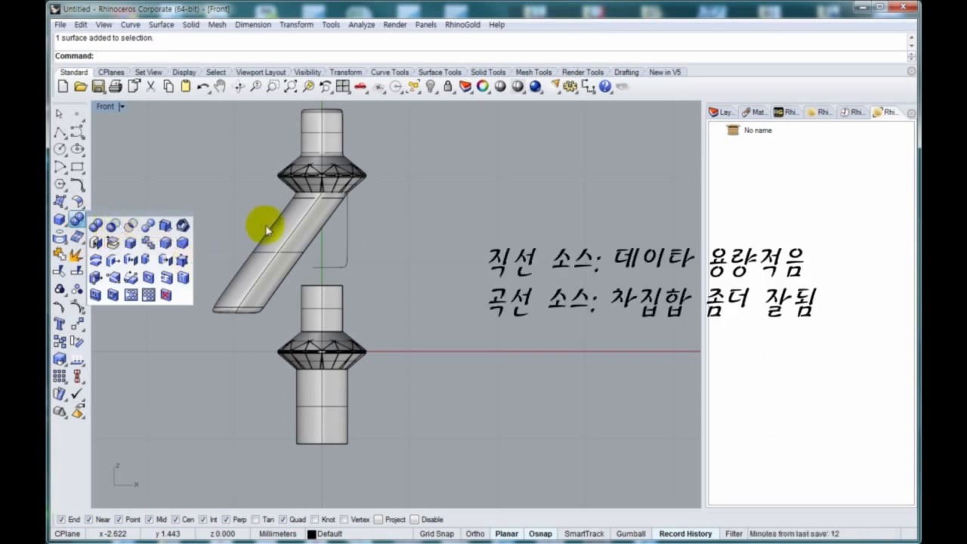
click(302, 244)
click(323, 136)
click(332, 199)
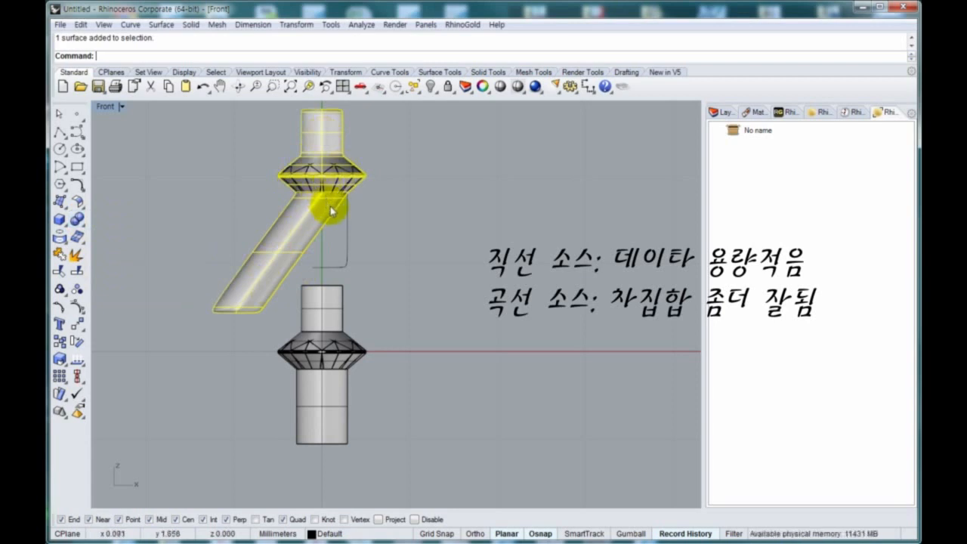
click(395, 294)
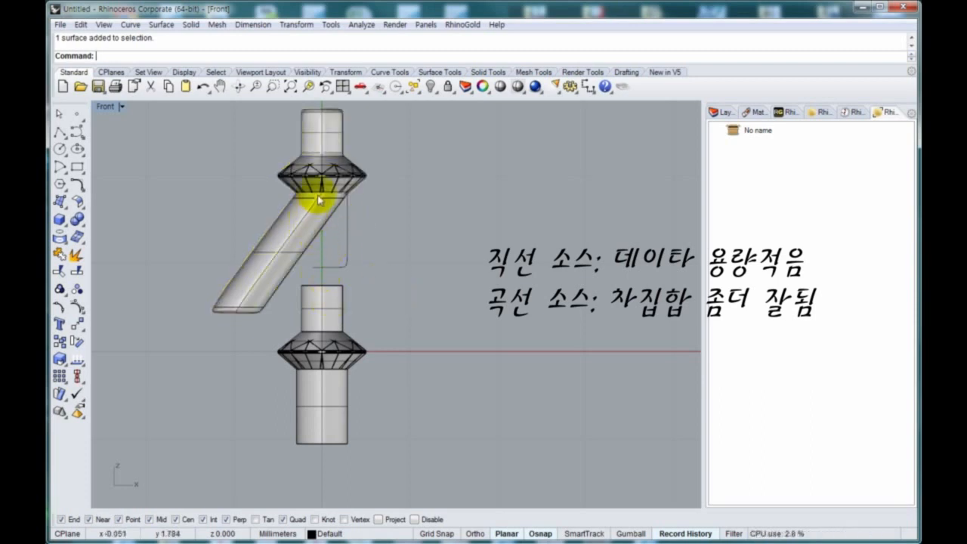
click(280, 255)
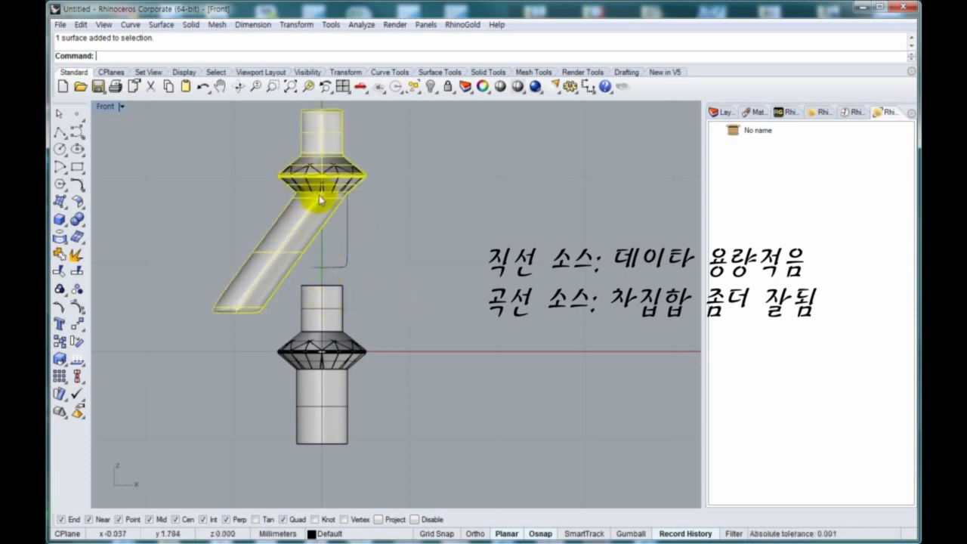
click(325, 321)
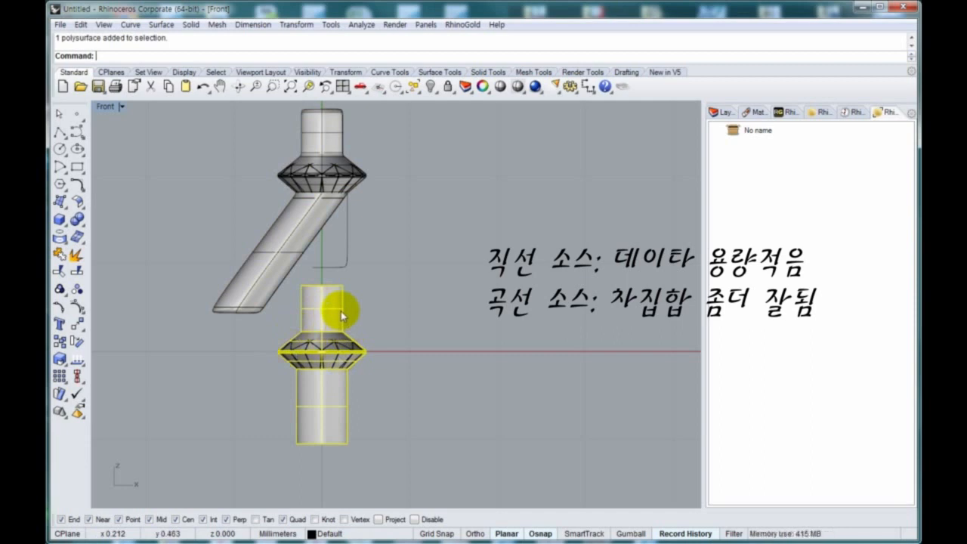
- Undo the shift of the bottom control points to straighten the rounded cutter's lower shaft
key(ctrl+z)
drag(342, 263, 383, 277)
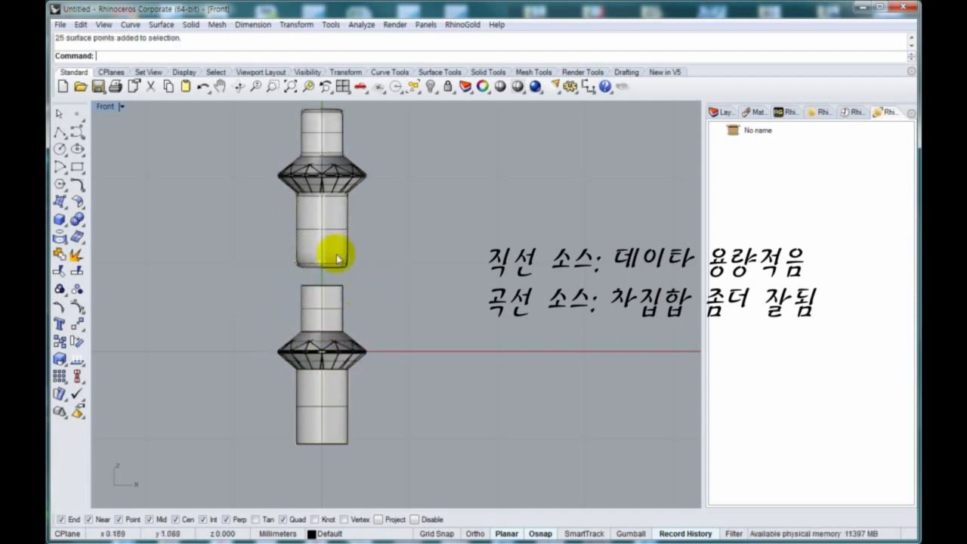
click(318, 238)
click(431, 310)
- Switch to the four-view layout and move the rounded cutter with its gem and curve straight along the Y axis, clear of the sharp cutter
text(4View)
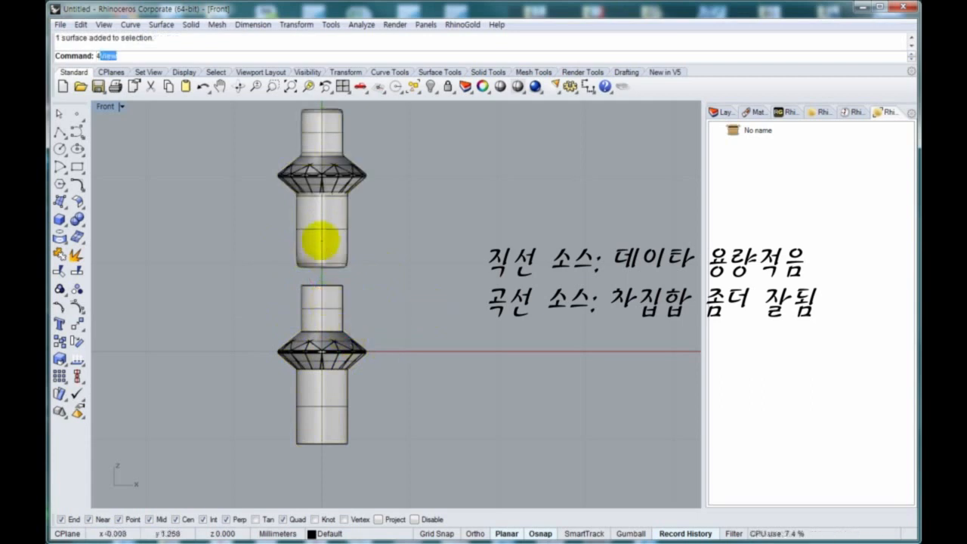
key(Return)
right_drag(293, 259, 338, 235)
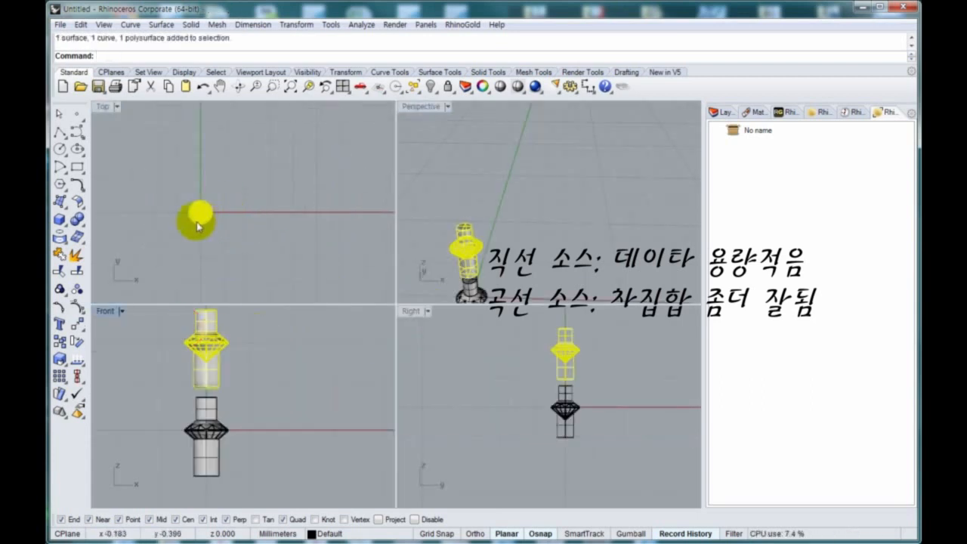
drag(201, 215, 214, 219)
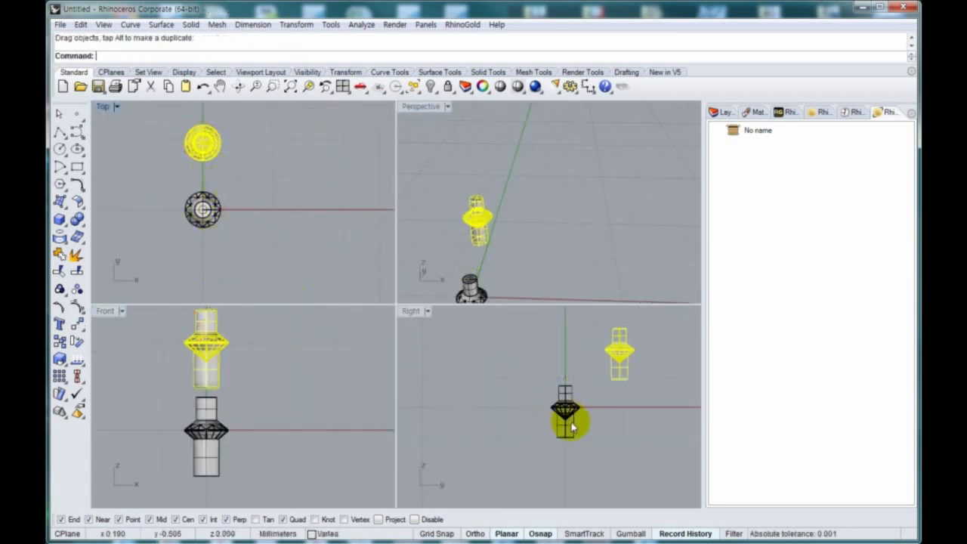
click(626, 431)
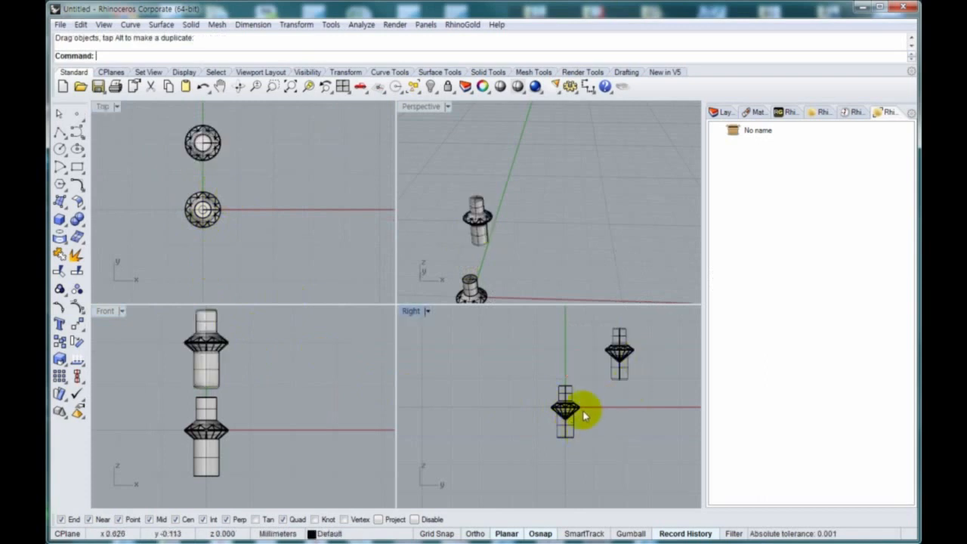
scroll(189, 198, up, 2)
click(205, 231)
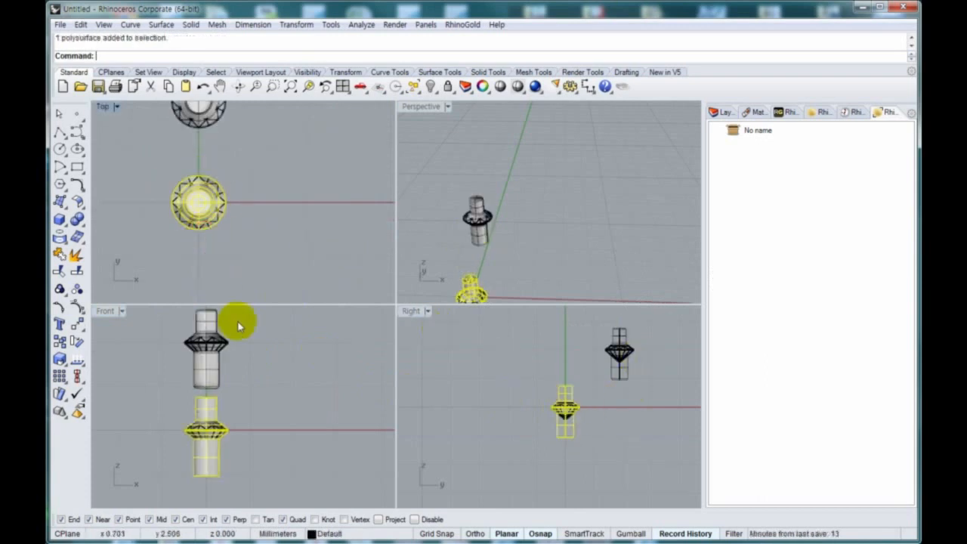
click(248, 319)
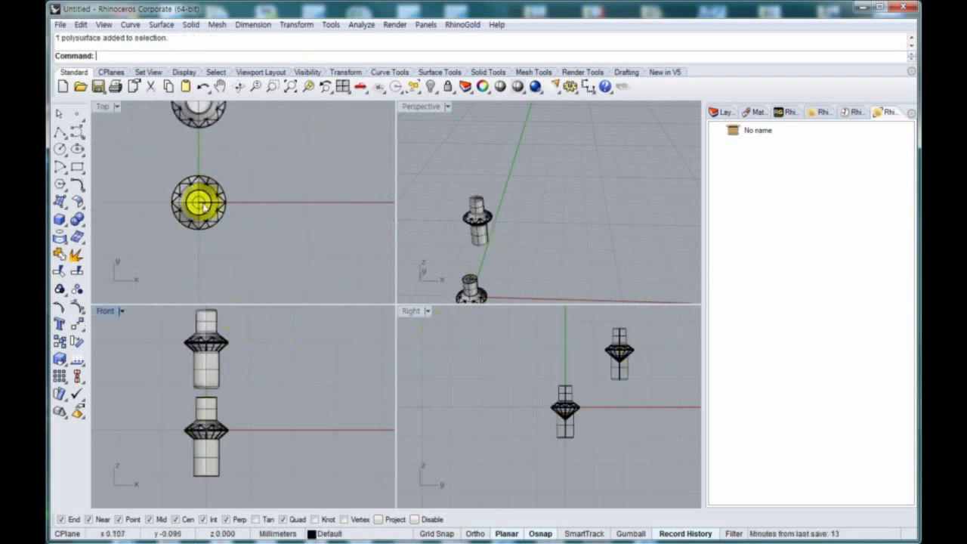
- Draw a circle with a 1 mm diameter centred on the origin, around the sharp cutter's gem
click(60, 149)
text(0)
key(Return)
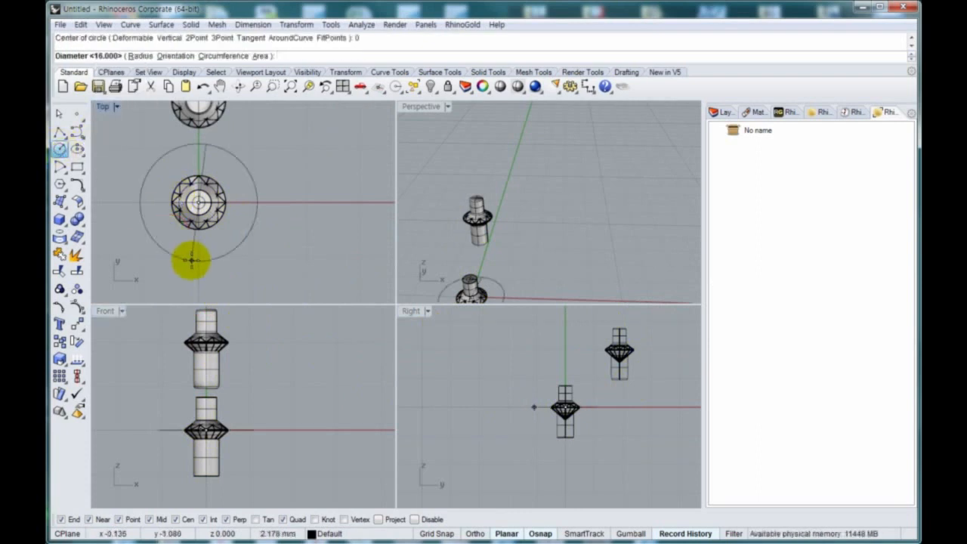
text(1)
key(Return)
scroll(200, 253, up, 4)
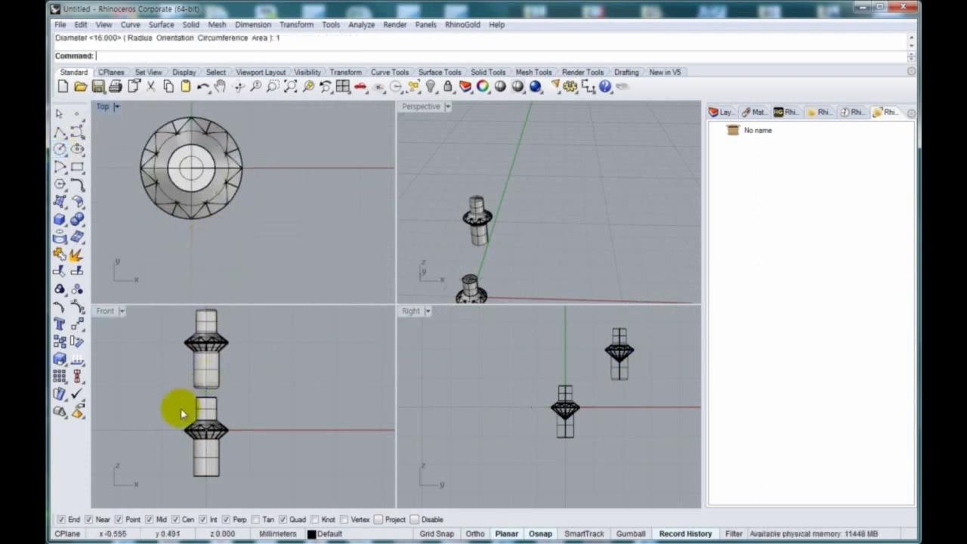
- Offset the gem's girdle circle outward by 0.1 mm
drag(156, 413, 268, 442)
right_drag(226, 209, 233, 269)
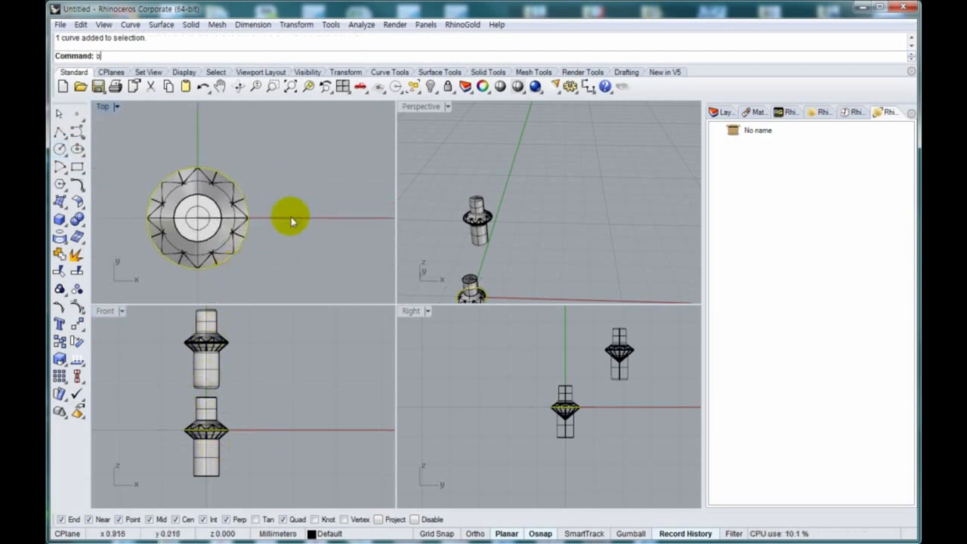
text(o)
key(Return)
key(Return)
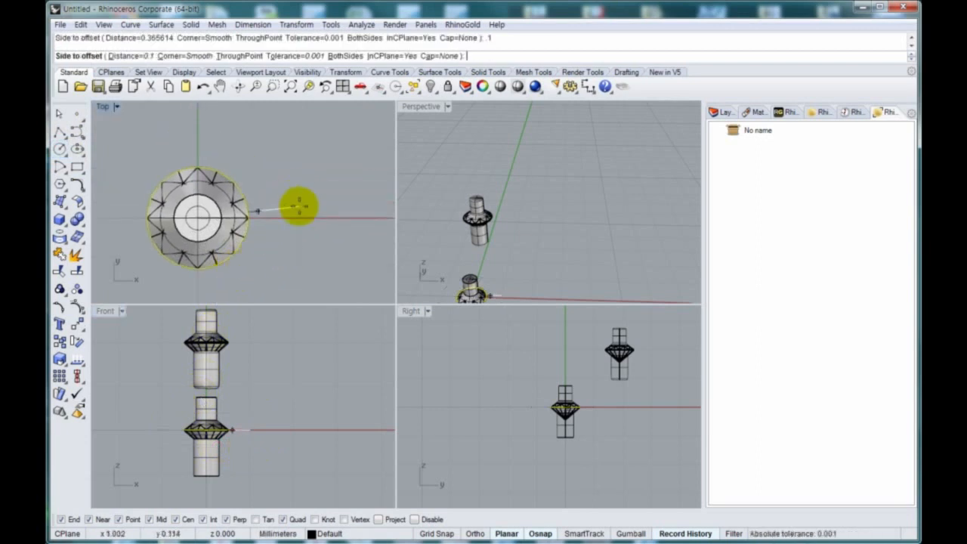
click(297, 207)
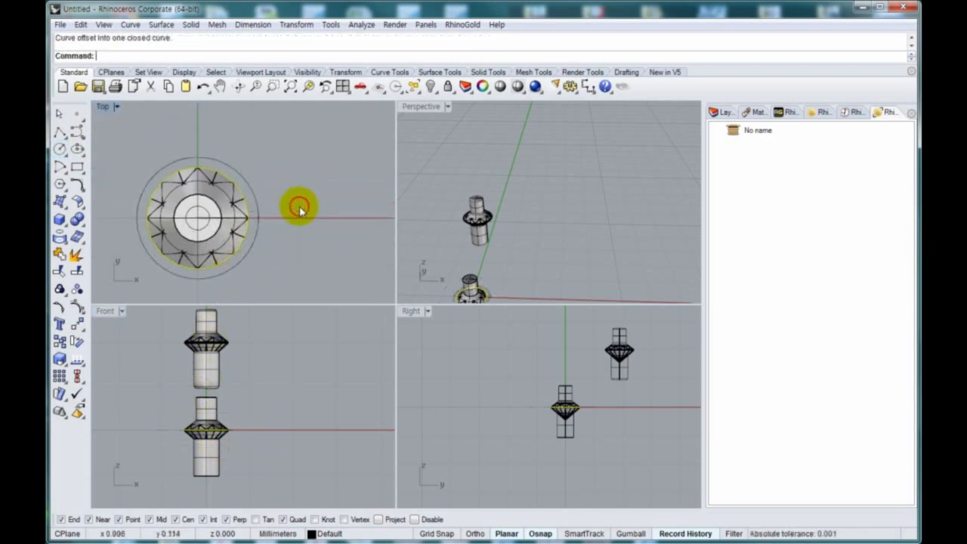
- Place a point object at the centre of the two circles
click(76, 114)
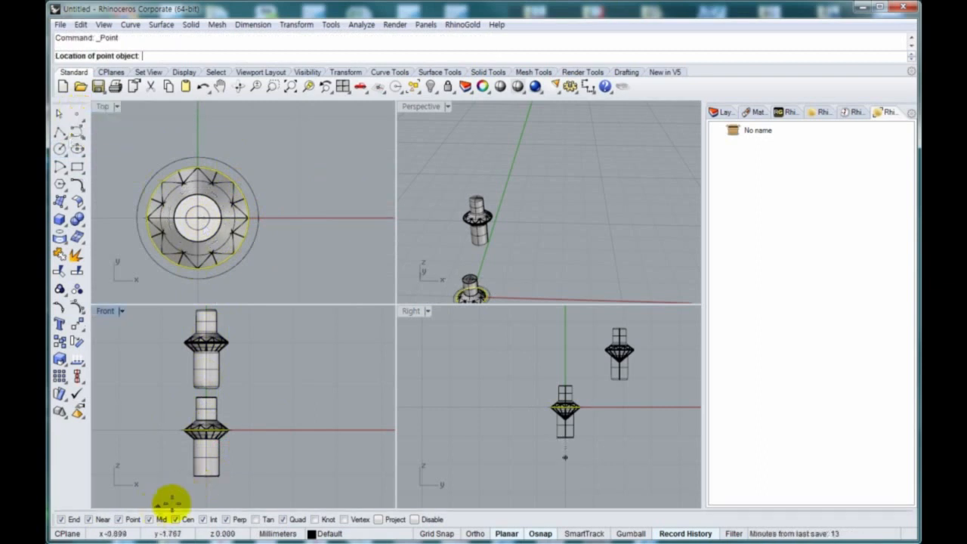
scroll(253, 310, up, 3)
scroll(251, 244, up, 10)
click(251, 244)
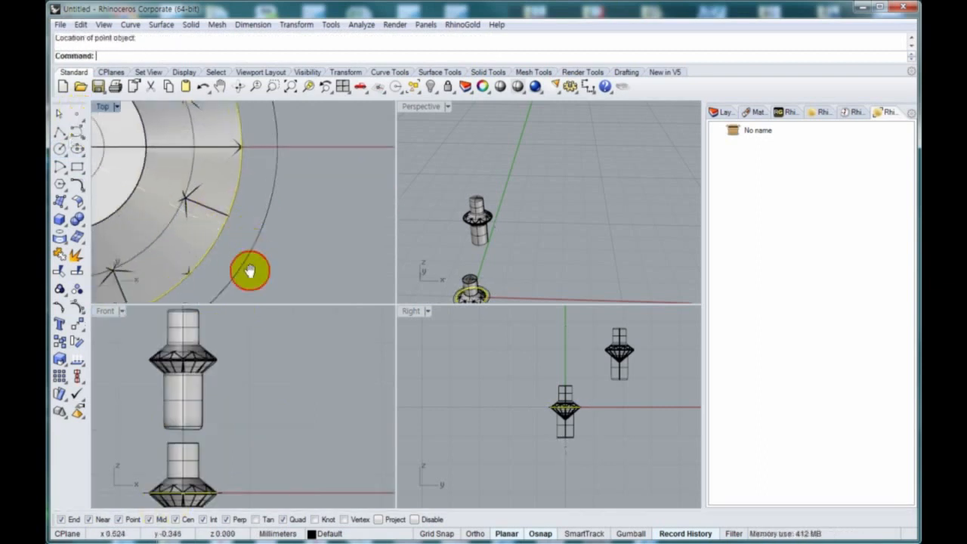
scroll(249, 270, down, 6)
scroll(280, 377, down, 3)
- Copy the sharp cutter with its gem, circles and centre point about 1.48 mm along the X axis
drag(182, 414, 312, 421)
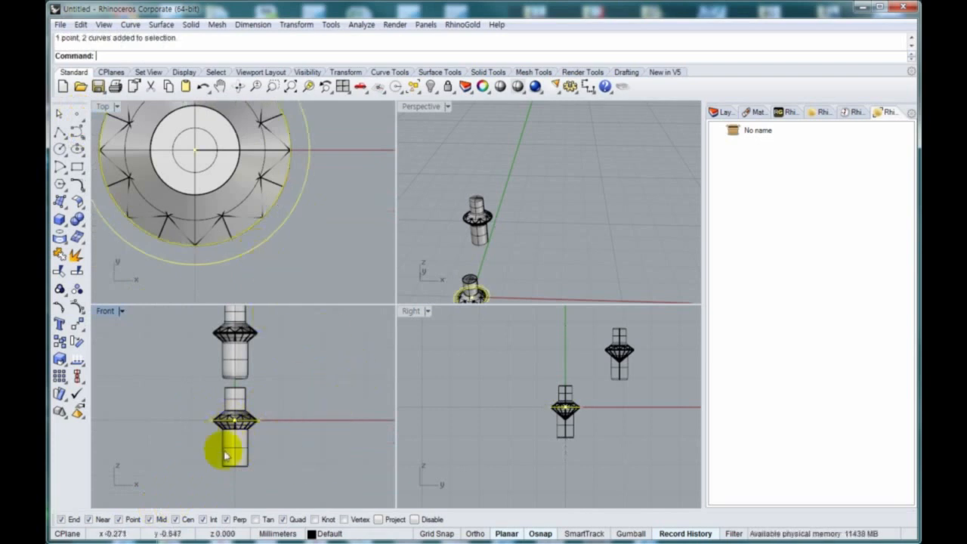
right_drag(250, 462, 285, 472)
click(284, 474)
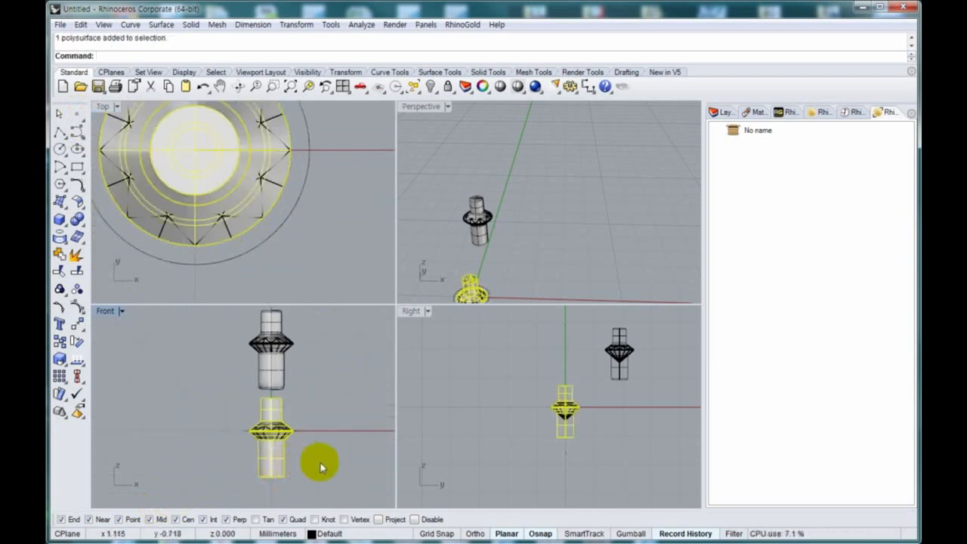
drag(322, 463, 243, 394)
scroll(230, 216, down, 6)
right_drag(230, 217, 159, 234)
text(c)
key(Return)
click(200, 254)
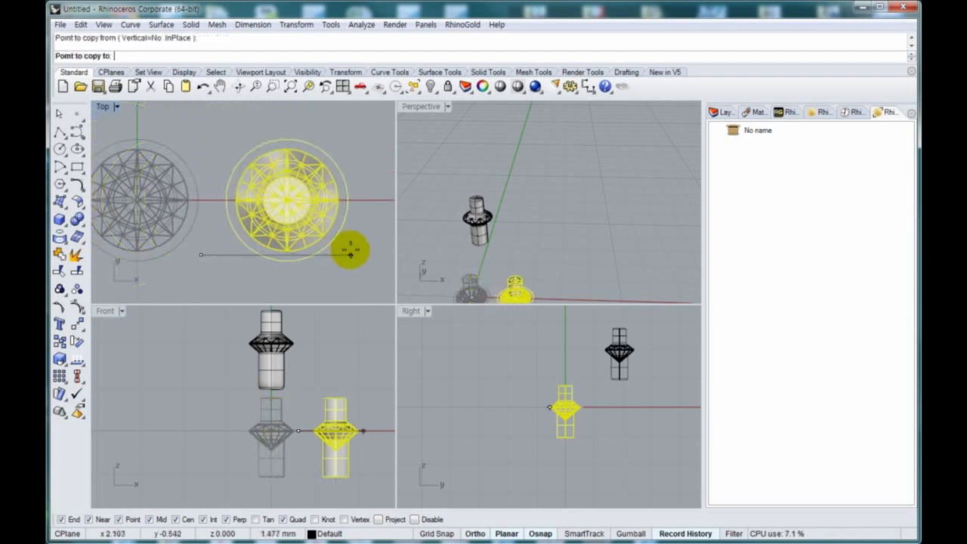
shift+click(349, 254)
right_click(349, 284)
- Shorten the copied sharp cutter by raising only the bottom face of its lower shaft close to the gem's tip
click(370, 497)
scroll(346, 487, up, 2)
right_drag(320, 469, 269, 449)
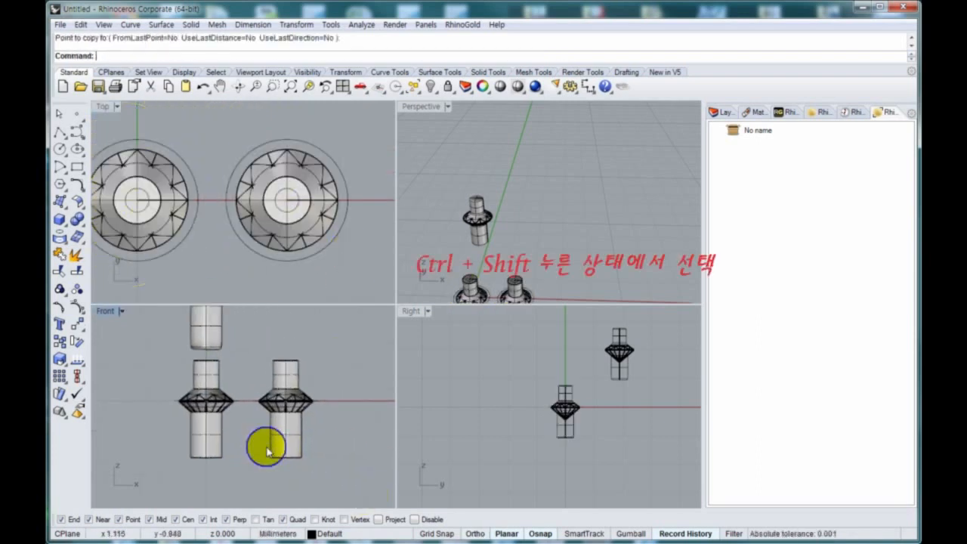
ctrl+shift+drag(262, 444, 330, 475)
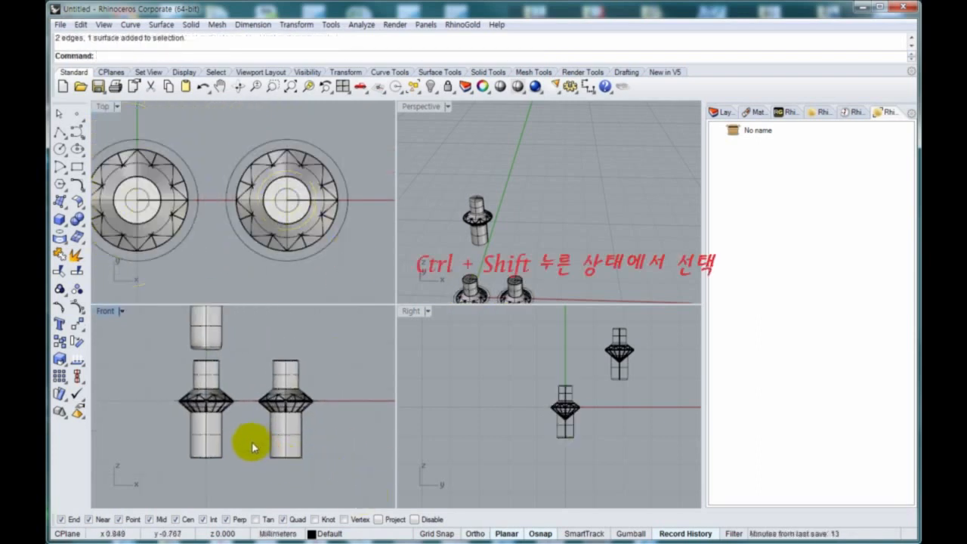
drag(254, 449, 311, 468)
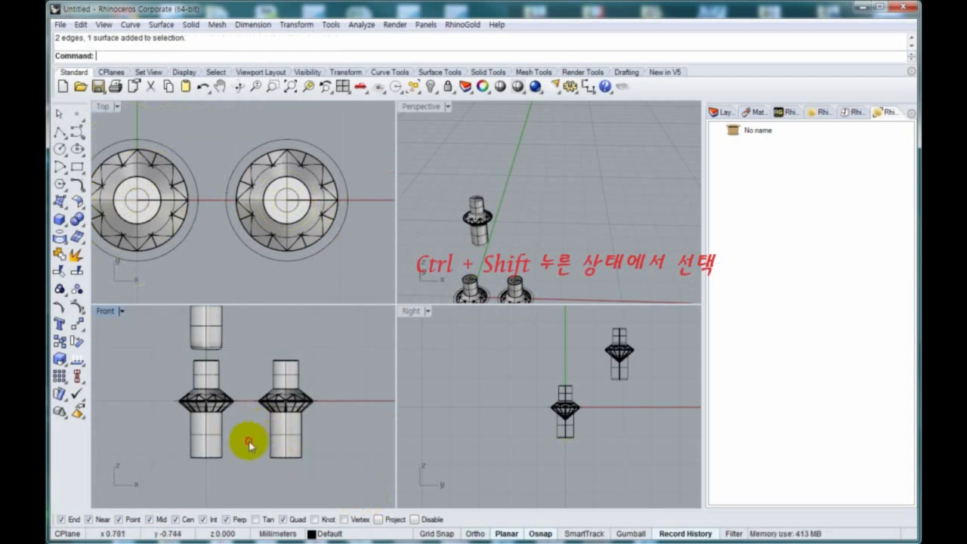
ctrl+shift+drag(248, 442, 290, 424)
scroll(290, 424, up, 3)
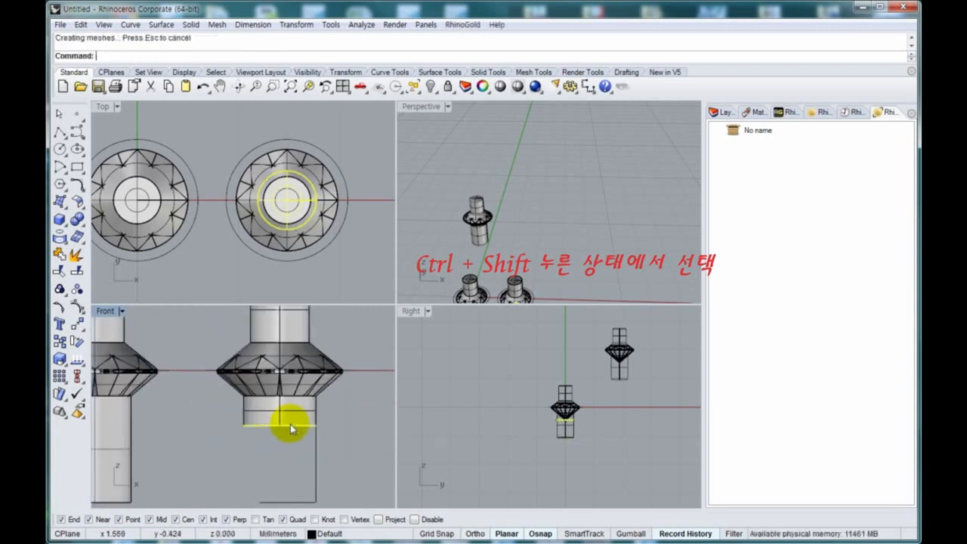
- Show the Front view in wireframe and lower the shortened shaft's bottom face slightly, so it sits just below the gem's tip
key(ctrl+alt+w)
scroll(286, 434, up, 3)
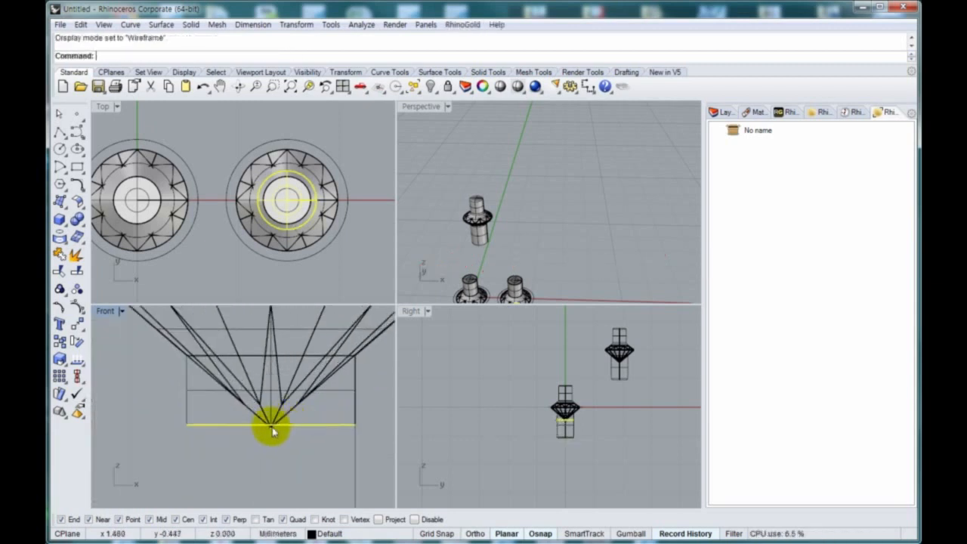
drag(275, 429, 271, 441)
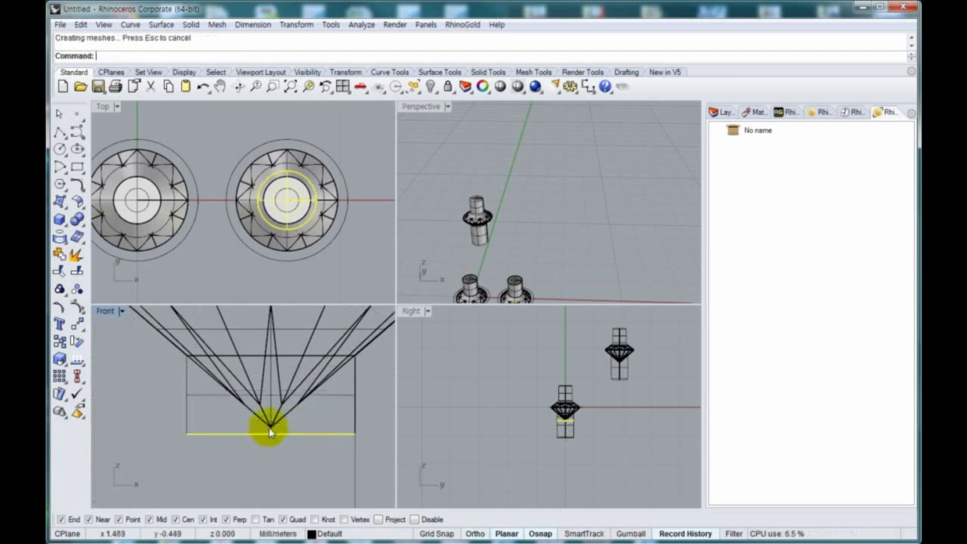
scroll(253, 447, down, 3)
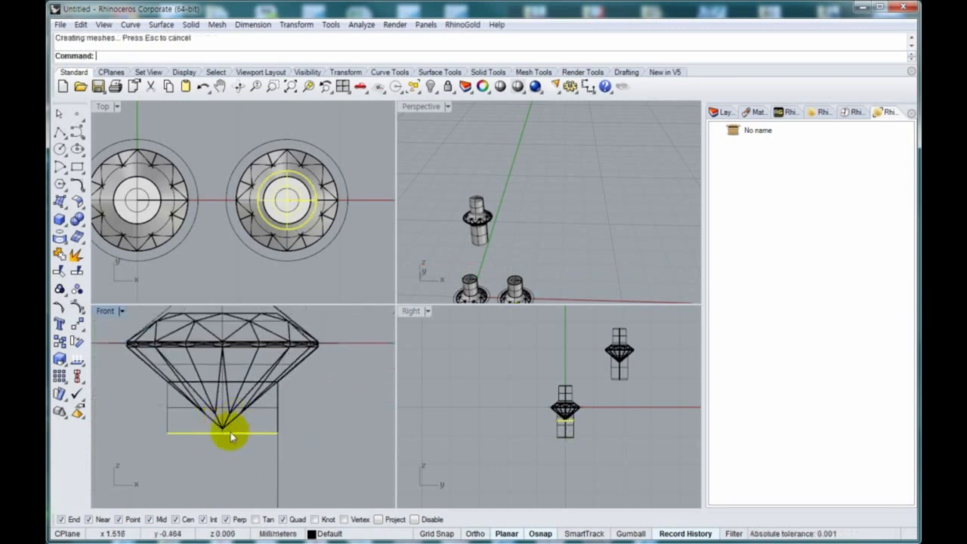
- Examine the gem's tip and girdle against the outline of the shortened sharp cutter
click(253, 466)
right_drag(242, 441, 260, 449)
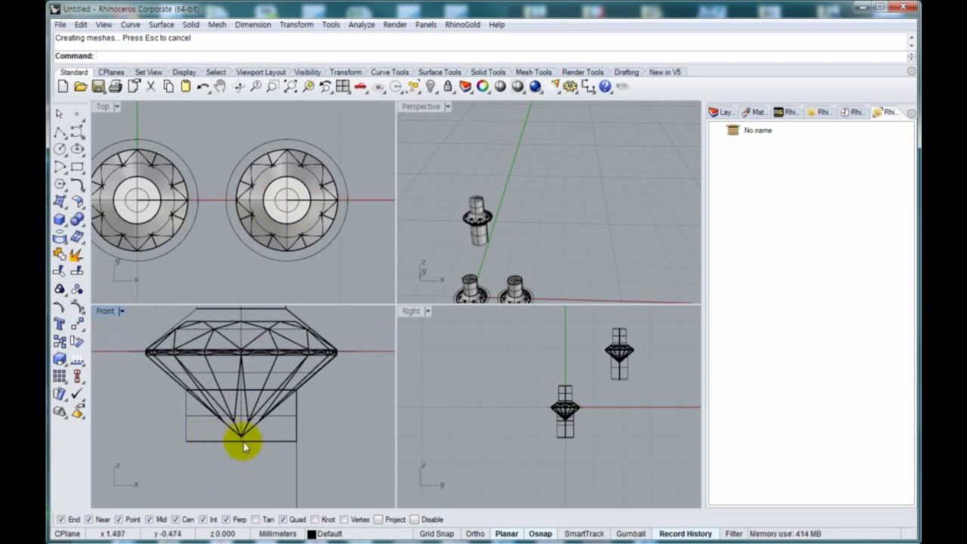
scroll(244, 446, up, 2)
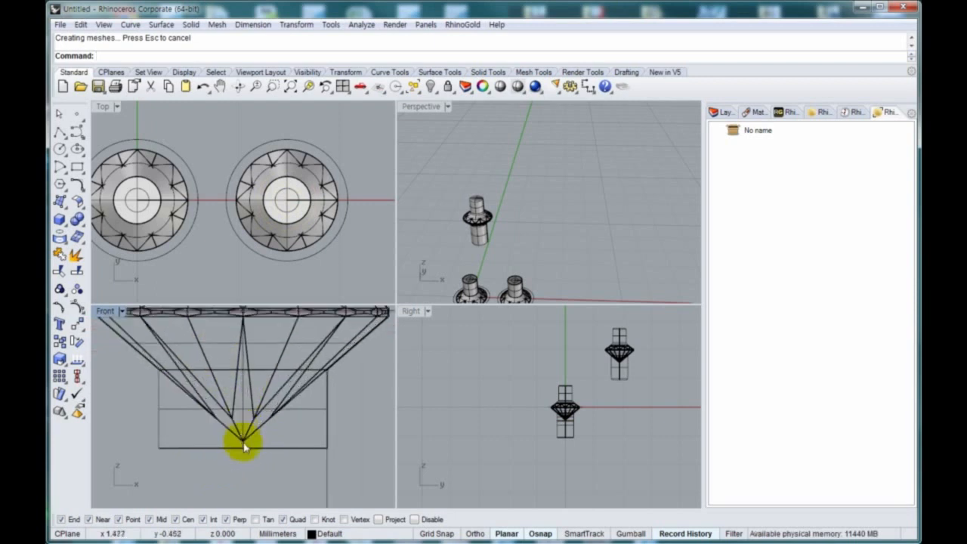
scroll(204, 452, down, 2)
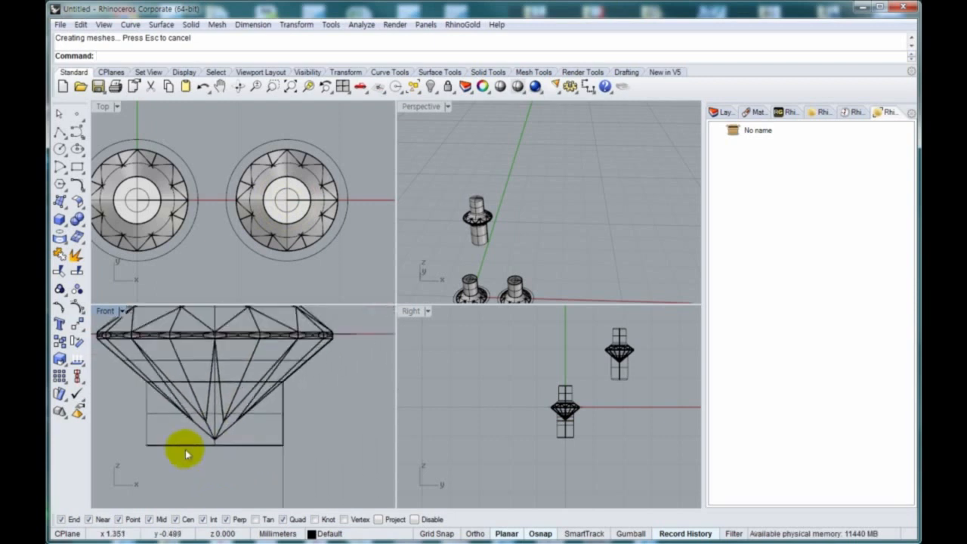
right_drag(218, 447, 173, 452)
right_drag(119, 349, 136, 377)
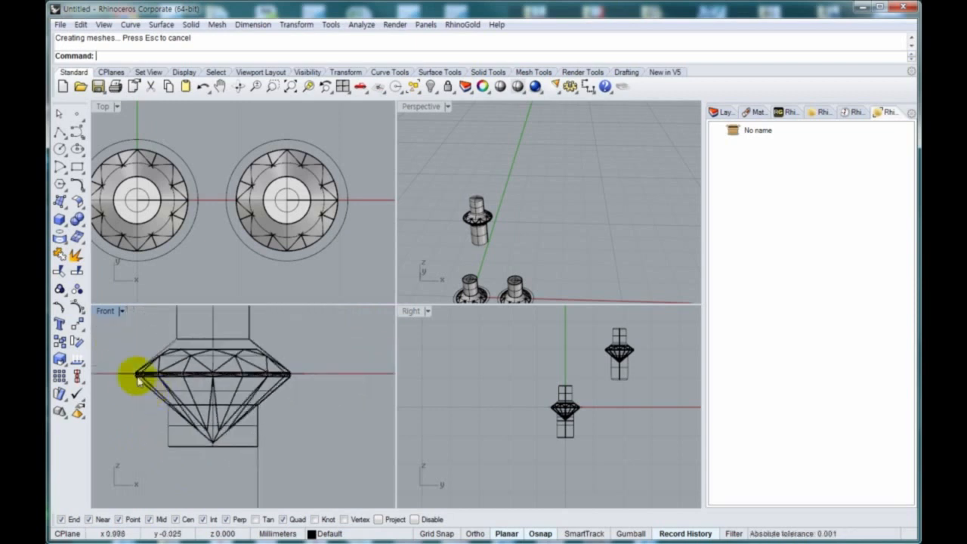
scroll(188, 443, down, 2)
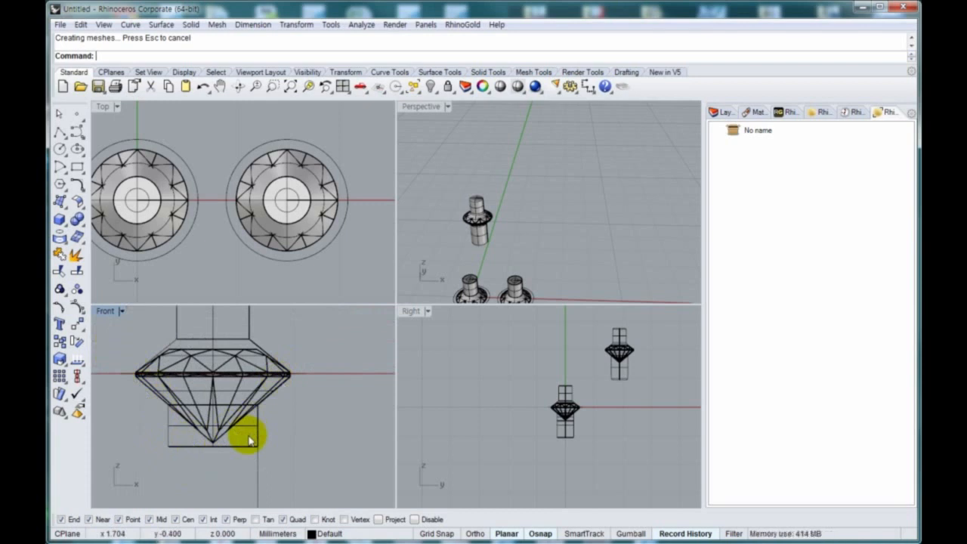
right_drag(212, 444, 257, 456)
- Fillet the bottom edge of the shortened sharp cutter with a 0.2 mm radius and return the Front view to shaded display
click(74, 216)
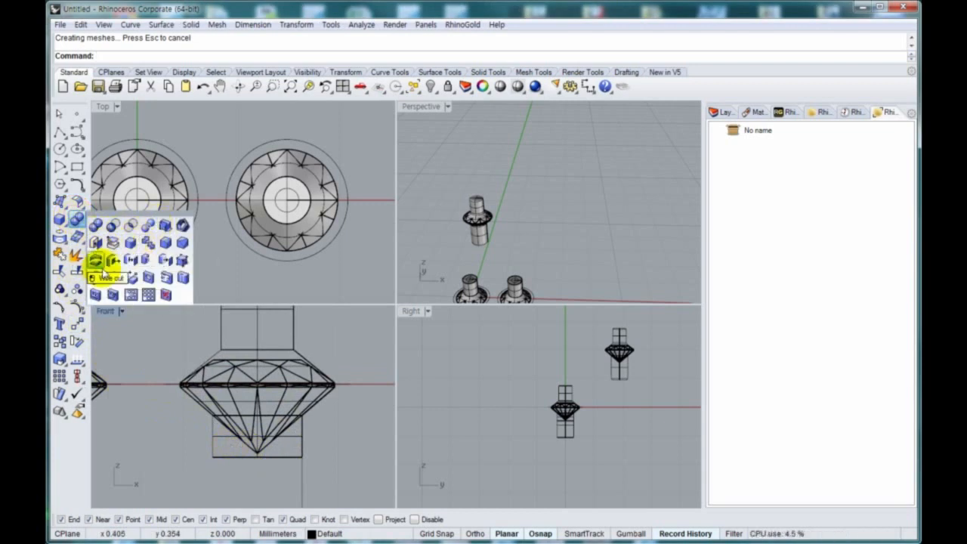
click(166, 242)
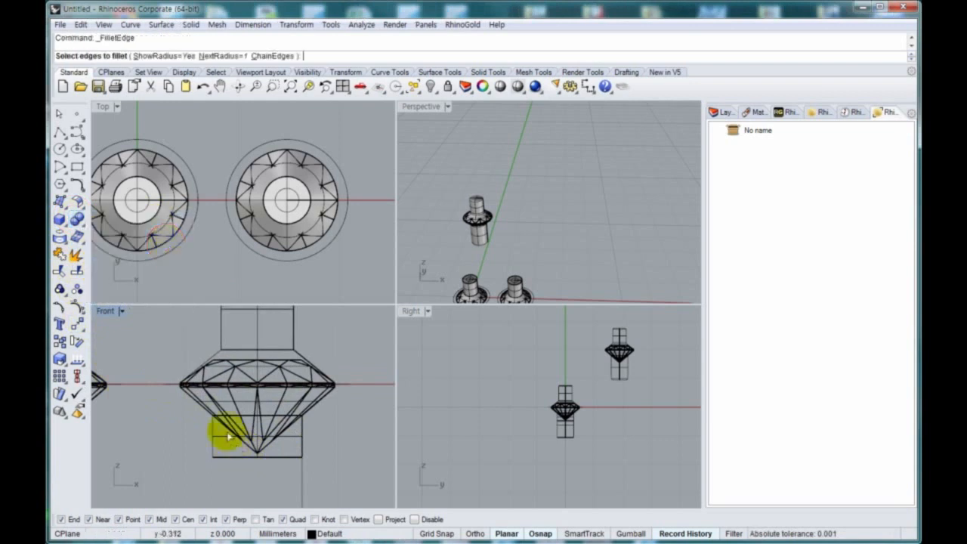
text(.2)
key(Return)
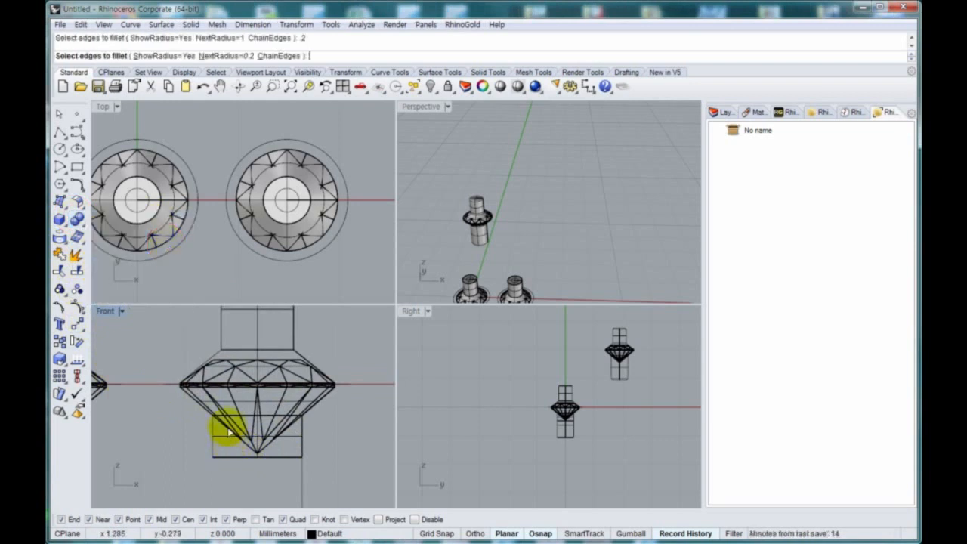
click(239, 462)
key(Return)
key(Return)
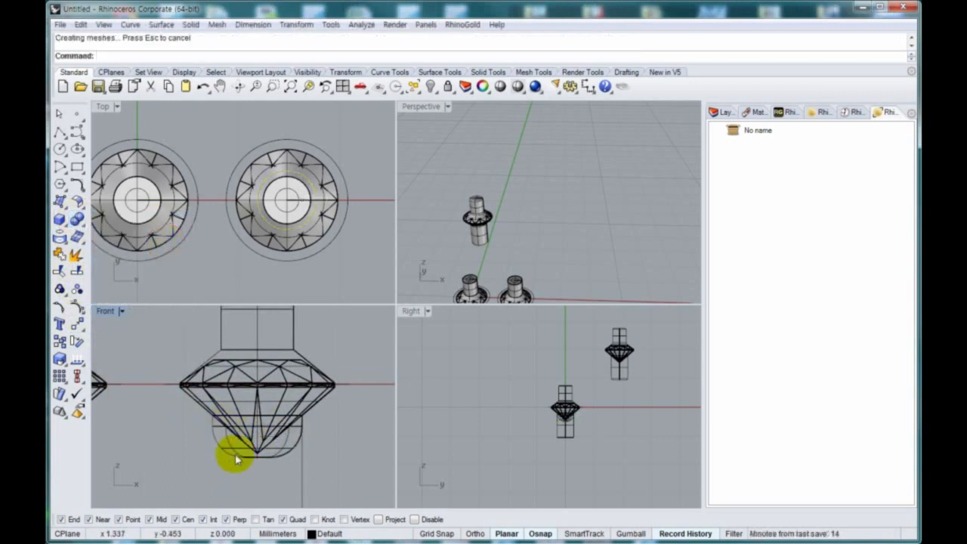
scroll(257, 450, down, 3)
key(ctrl+alt+s)
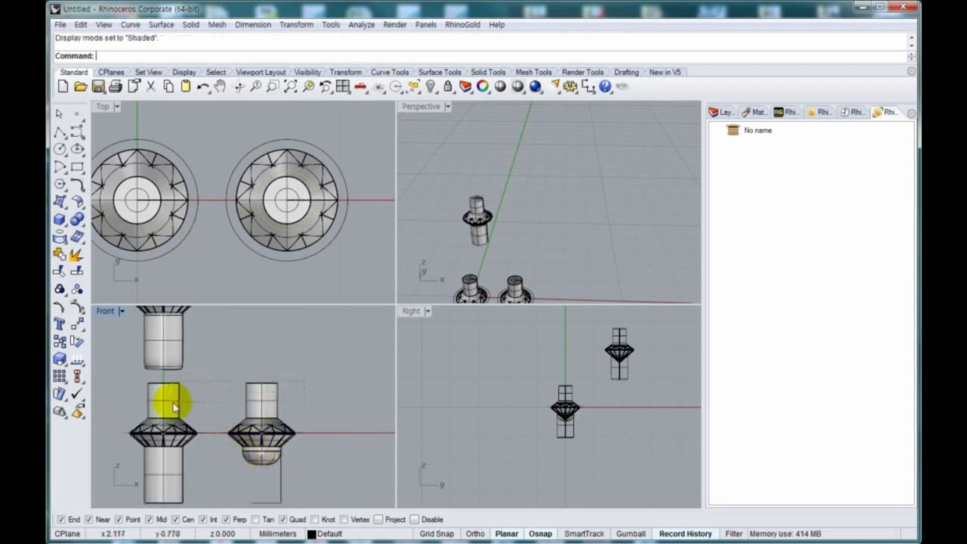
- Copy the rounded cutter with its gem and profile curve about 1.51 mm along the X axis
drag(173, 403, 173, 408)
right_drag(238, 374, 253, 415)
drag(322, 416, 171, 431)
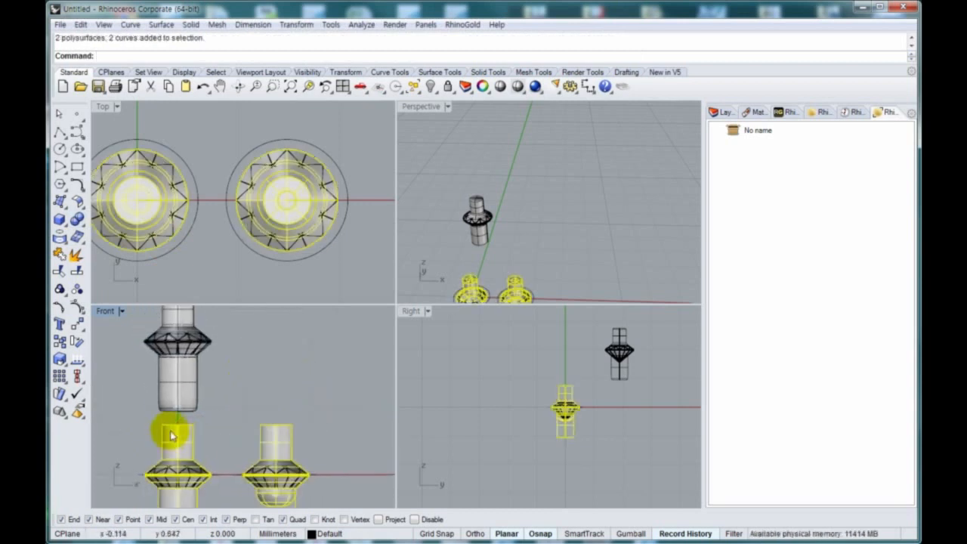
click(177, 393)
right_drag(228, 348, 222, 395)
text(c)
key(Return)
click(220, 378)
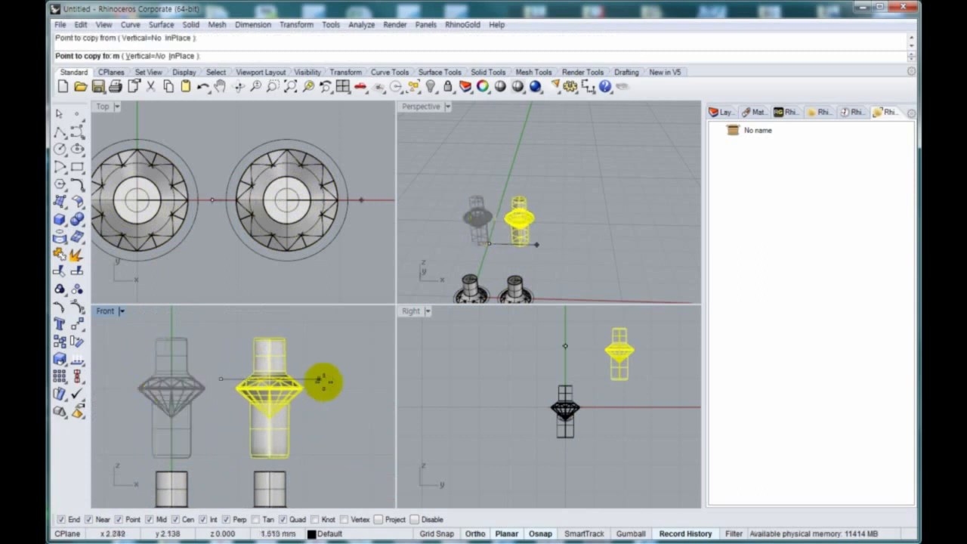
shift+click(320, 381)
right_click(327, 422)
- Turn on the copied rounded cutter's control points and raise the bottom ones to just below the gem's tip
click(282, 449)
click(278, 446)
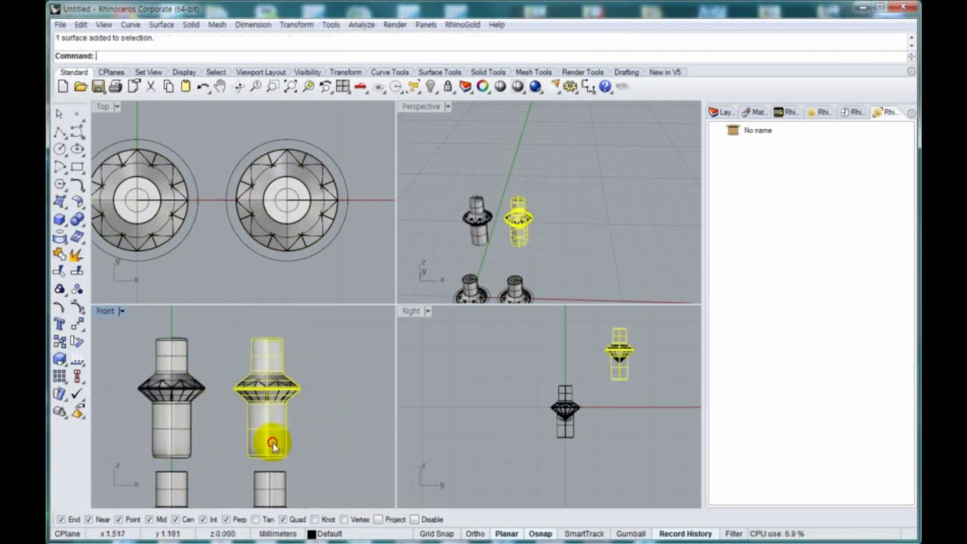
key(F10)
scroll(269, 451, up, 4)
drag(226, 447, 264, 397)
scroll(262, 401, up, 3)
- In wireframe with the gumball enabled, scale the rounded copy's bottom row of control points inward along X and hide the points
key(ctrl+alt+w)
drag(195, 397, 344, 414)
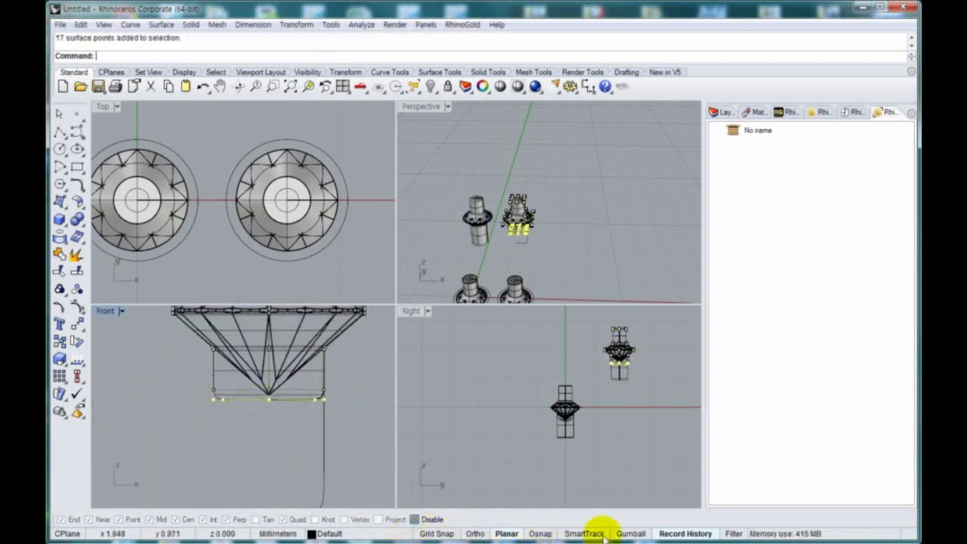
click(631, 534)
drag(217, 401, 231, 402)
right_drag(296, 442, 269, 415)
scroll(270, 415, down, 6)
key(Escape)
key(Escape)
- Delete the leftover profile curves beneath the two shortened cutter copies
click(284, 436)
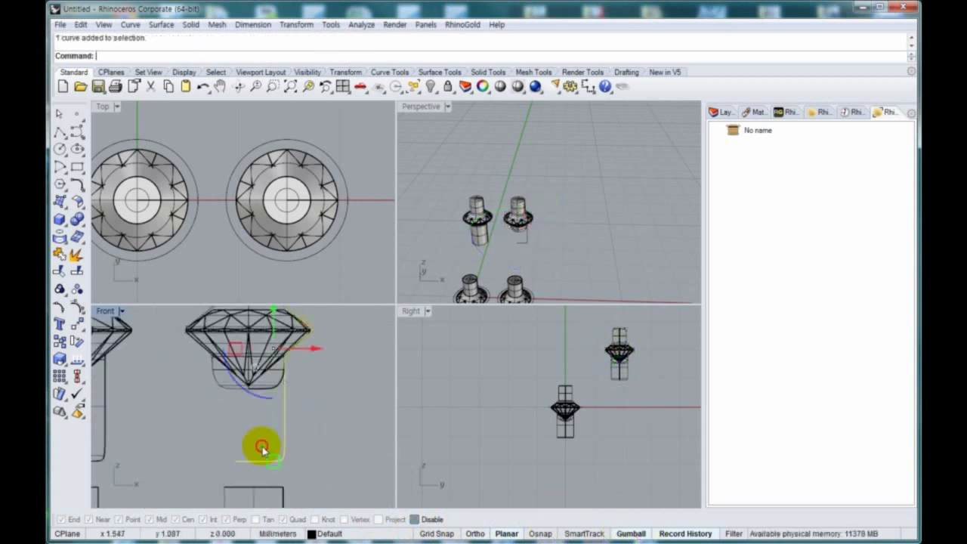
scroll(302, 442, down, 3)
key(Delete)
right_drag(321, 450, 308, 386)
scroll(308, 386, down, 6)
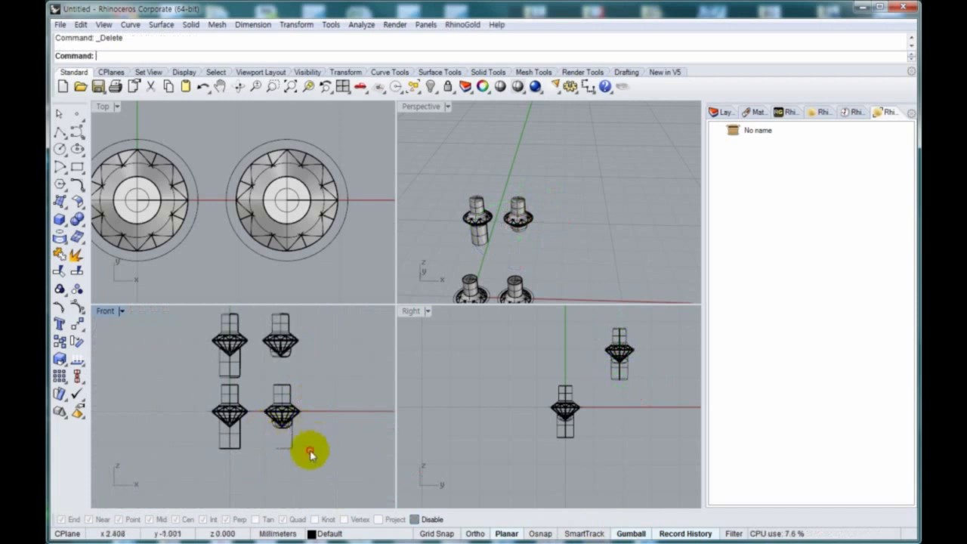
click(292, 447)
key(Delete)
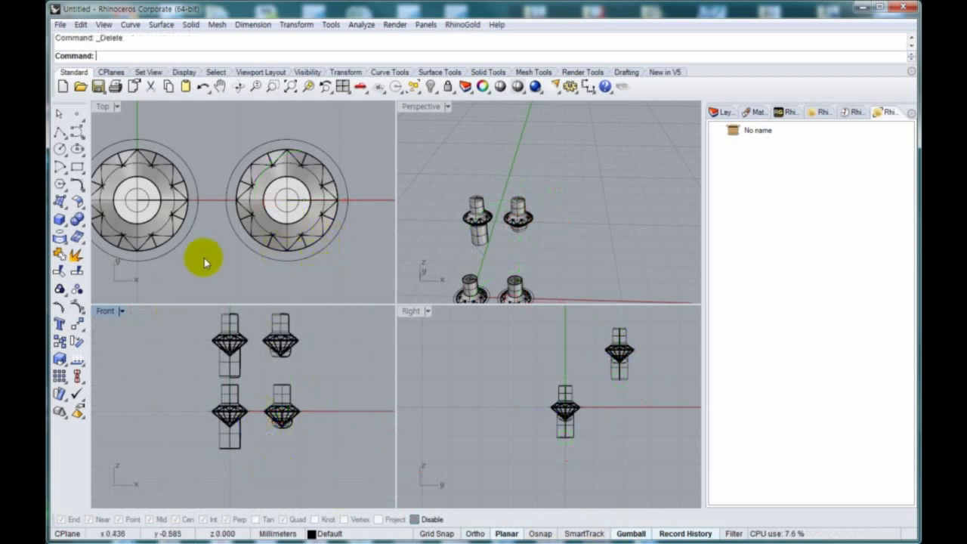
click(314, 238)
click(329, 274)
key(Escape)
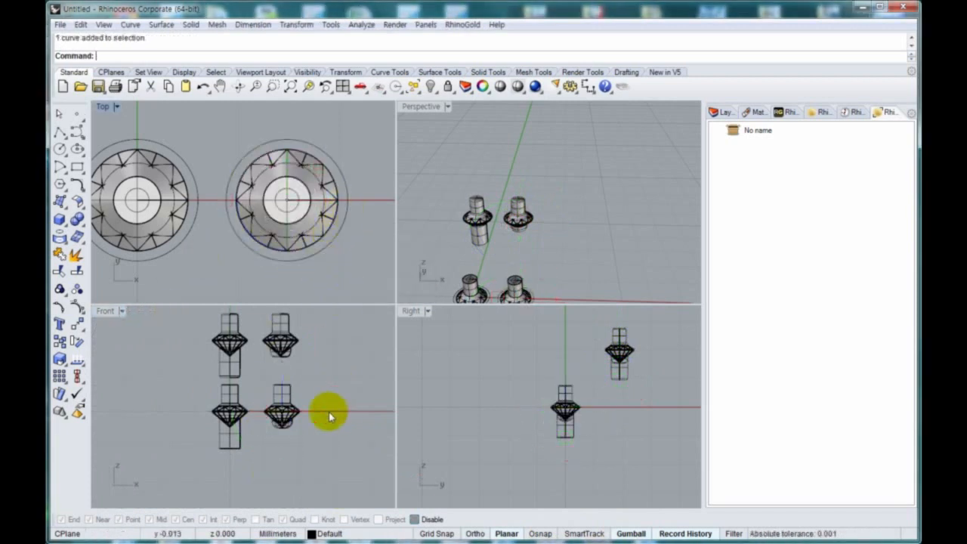
- Create three new layers and move all four gem-seat cutters onto Layer 01
scroll(306, 406, up, 2)
drag(160, 392, 287, 424)
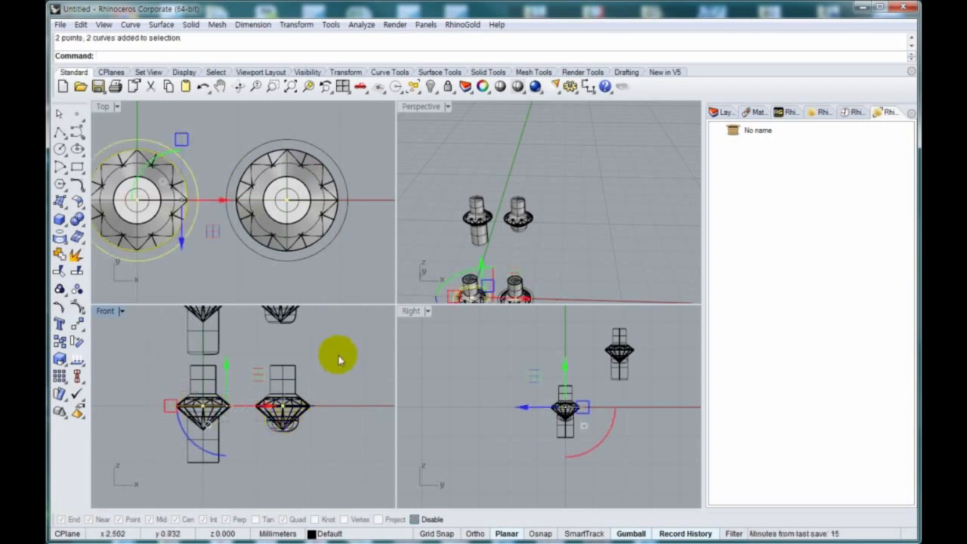
drag(338, 355, 200, 381)
right_drag(279, 354, 279, 423)
shift+drag(314, 336, 181, 325)
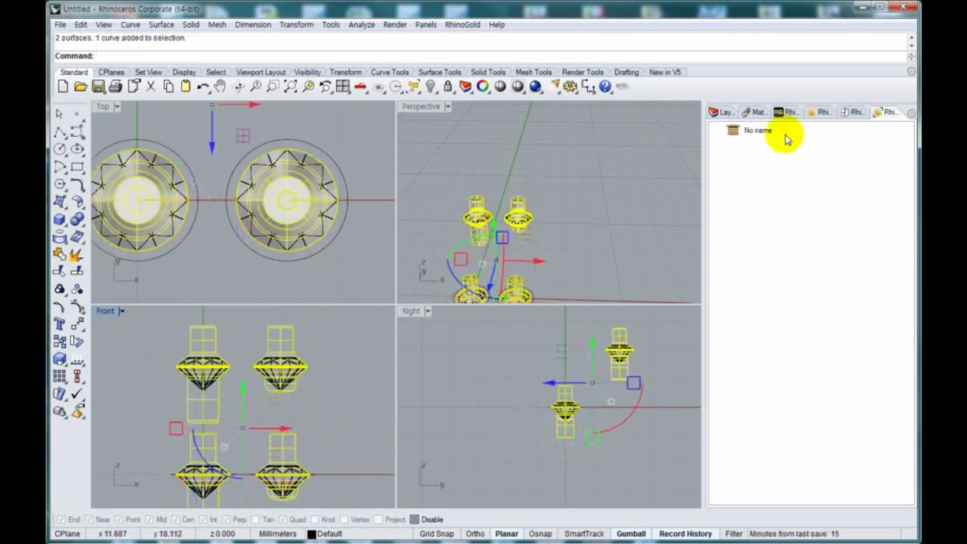
click(721, 113)
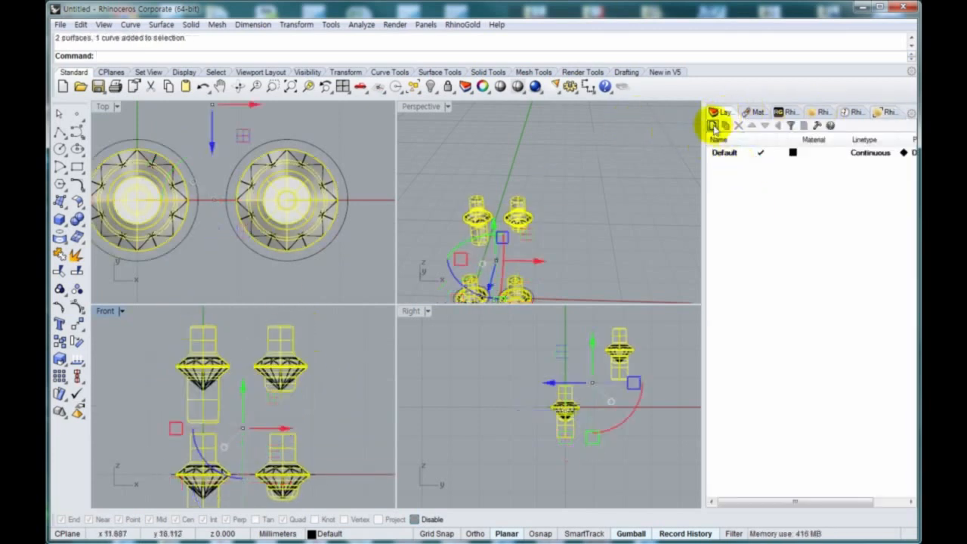
click(712, 126)
click(712, 125)
click(712, 125)
click(788, 163)
right_click(788, 163)
click(820, 380)
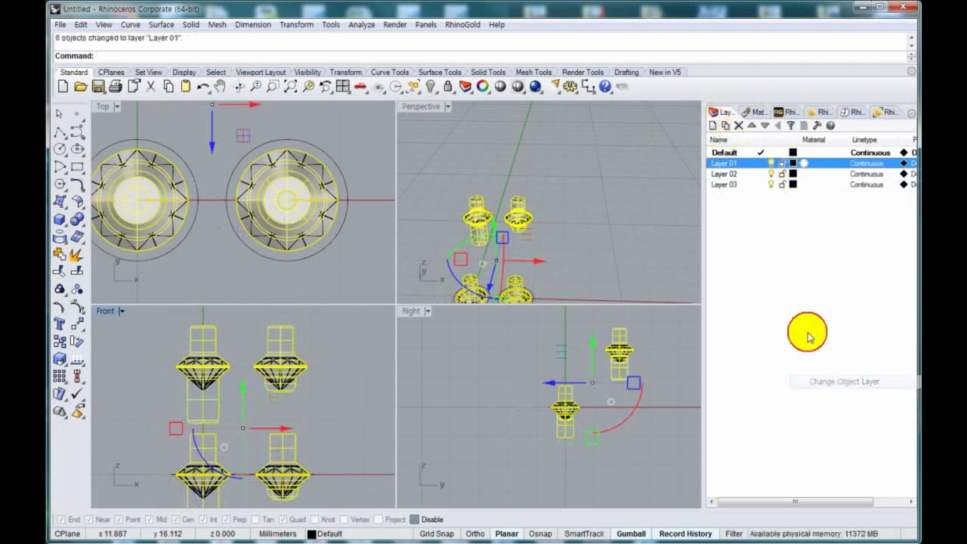
- Set Layer 01's color to Red and clear the selection
click(791, 163)
click(521, 270)
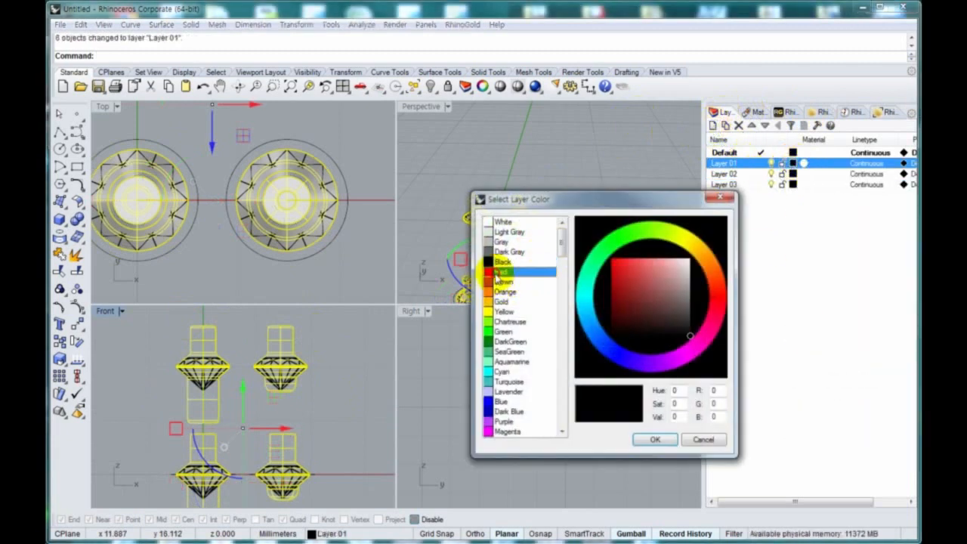
click(652, 438)
click(358, 447)
- Move the girdle and spacing circles and center points of the lower cutter pair onto Layer 02
right_drag(271, 450, 283, 379)
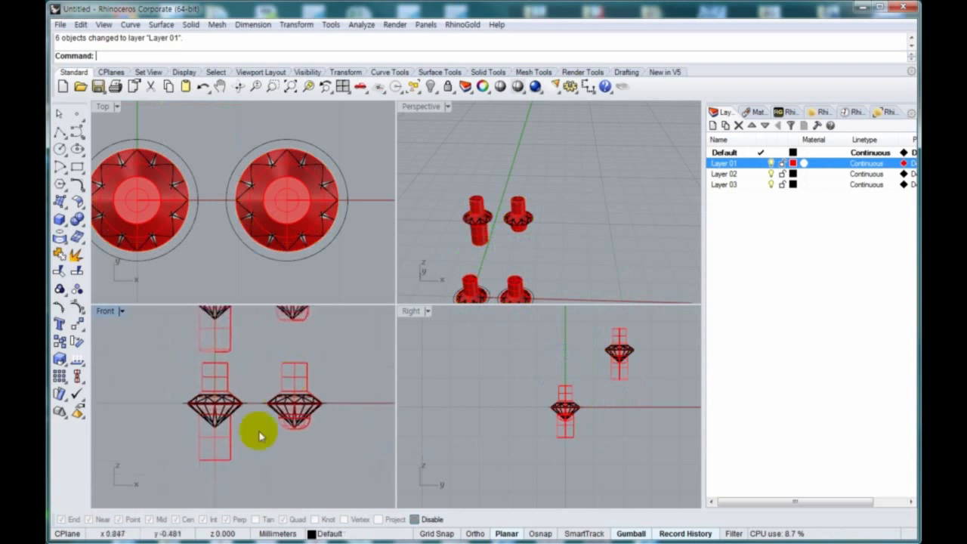
drag(144, 388, 340, 410)
right_drag(252, 372, 263, 440)
mouse_move(143, 348)
mouse_down()
mouse_move(369, 382)
mouse_move(355, 391)
mouse_up()
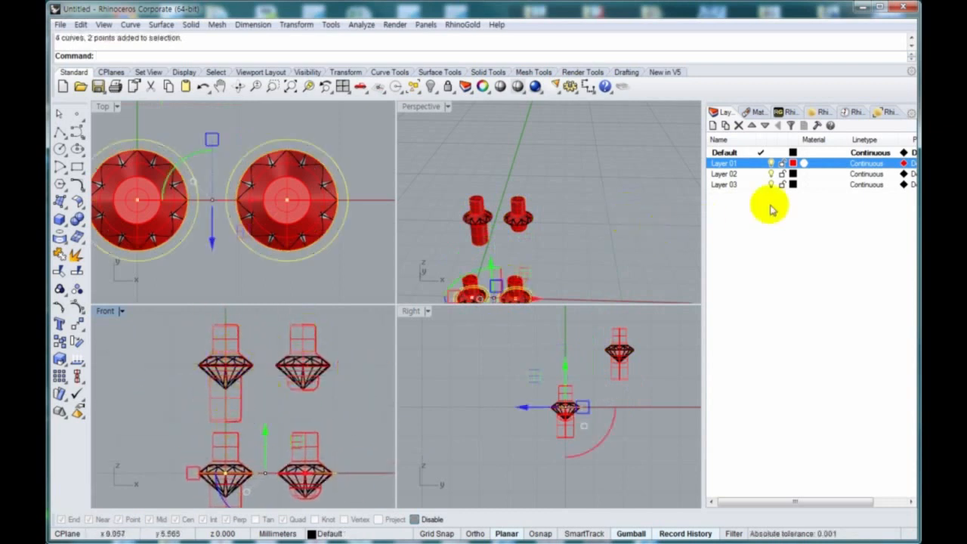
click(771, 174)
right_click(776, 173)
click(831, 392)
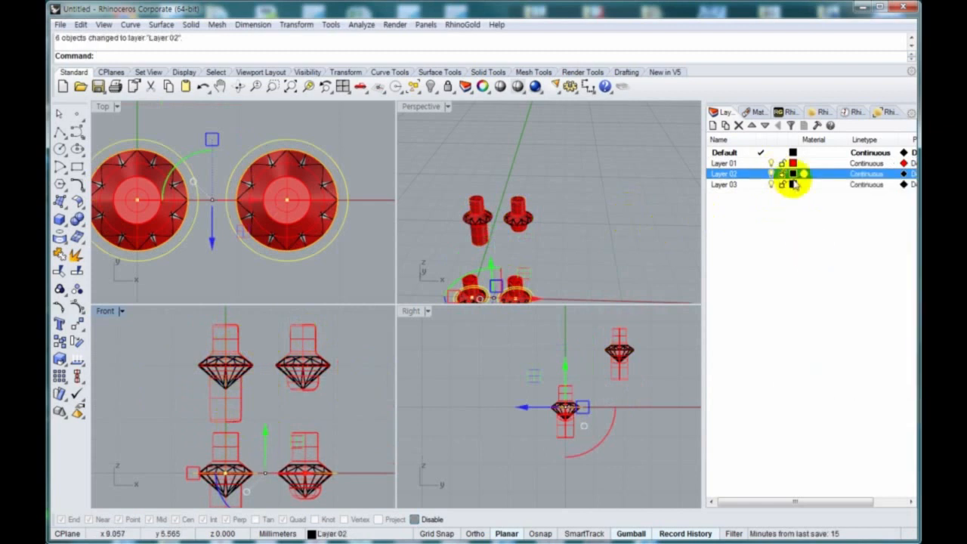
- Set Layer 02's color to Blue and clear the selection
click(792, 175)
double_click(501, 403)
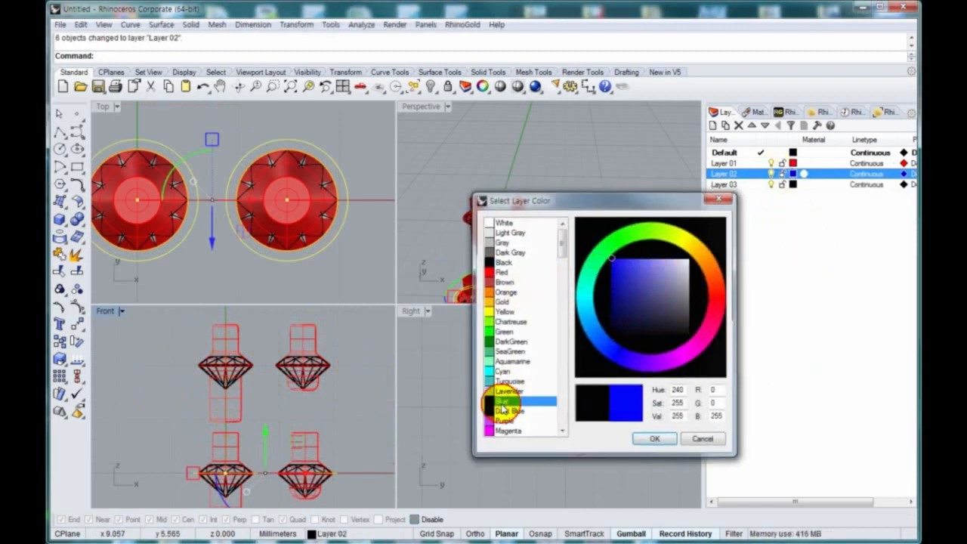
click(361, 393)
- Move the two gems of the lower cutter pair onto Layer 03
right_drag(167, 242, 252, 208)
scroll(256, 204, down, 4)
drag(255, 248, 189, 154)
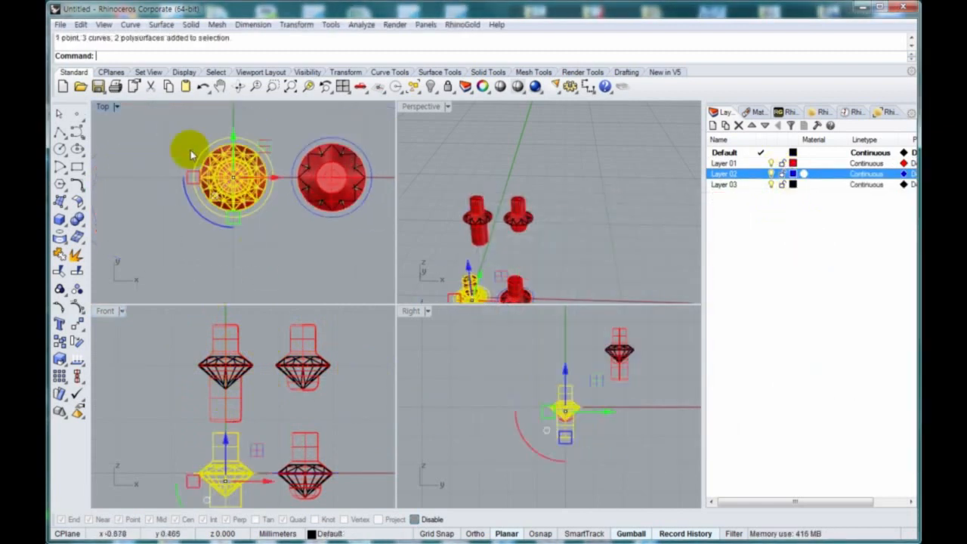
right_drag(242, 211, 246, 263)
click(343, 449)
scroll(302, 479, up, 6)
click(302, 470)
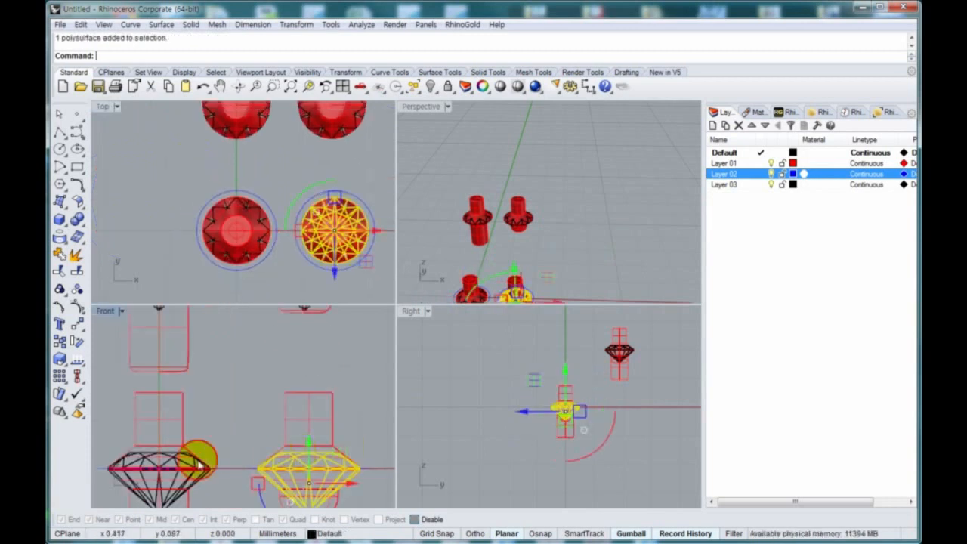
shift+click(175, 453)
right_click(761, 184)
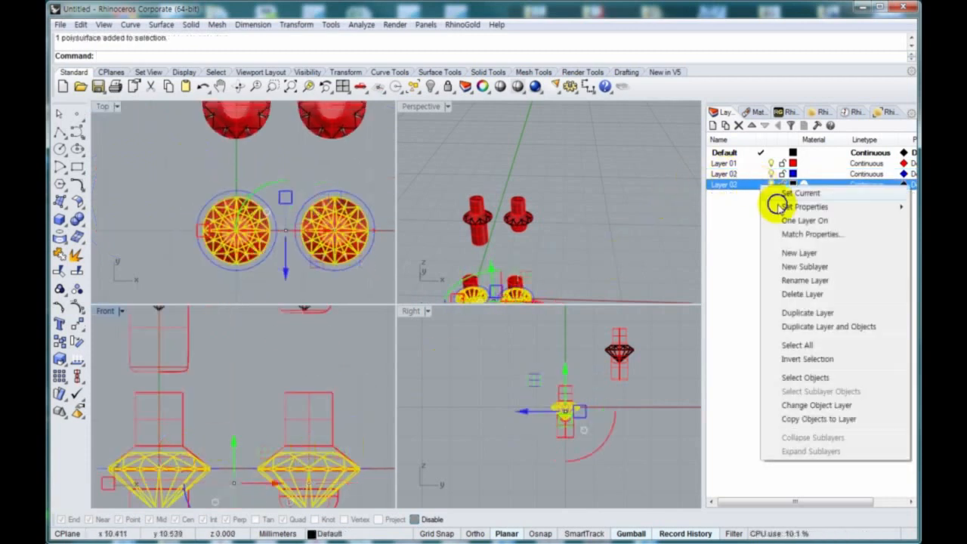
click(803, 403)
- Set Layer 03's color to a dark teal with RGB 26, 83, 99 and clear the selection
click(792, 185)
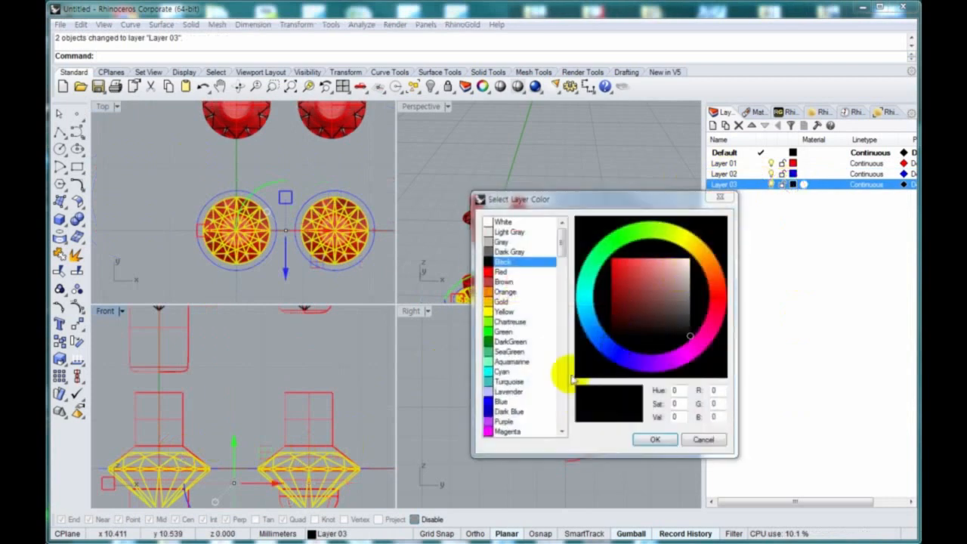
click(499, 343)
drag(559, 245, 563, 285)
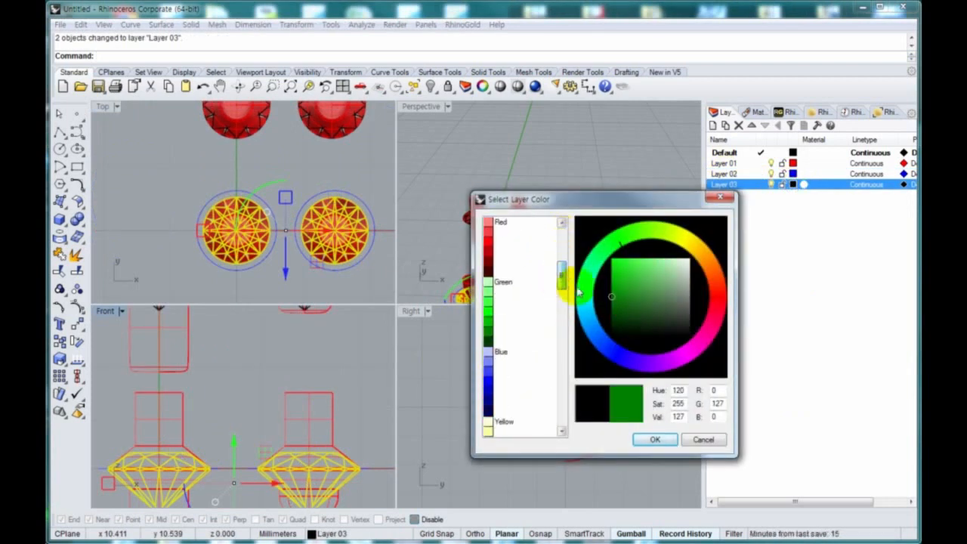
click(635, 311)
drag(652, 310, 647, 305)
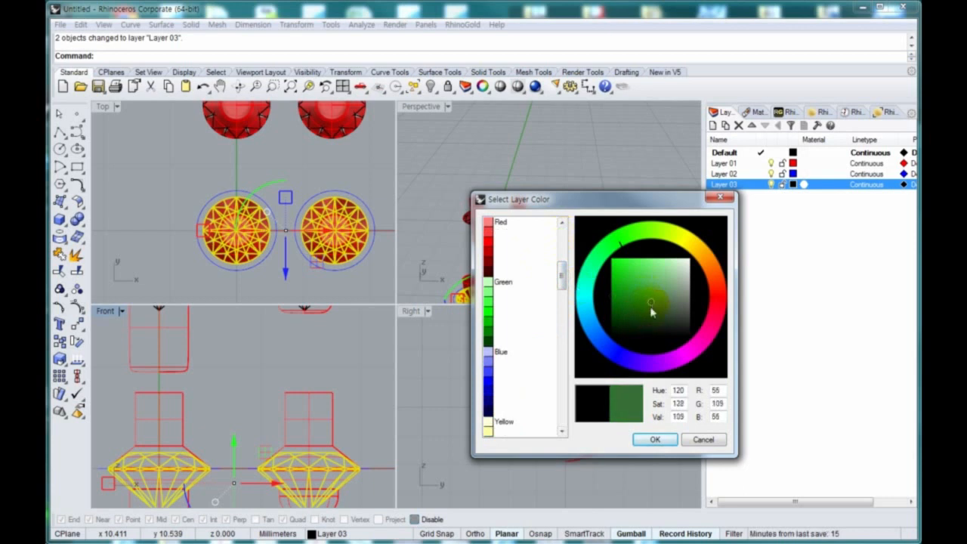
click(495, 390)
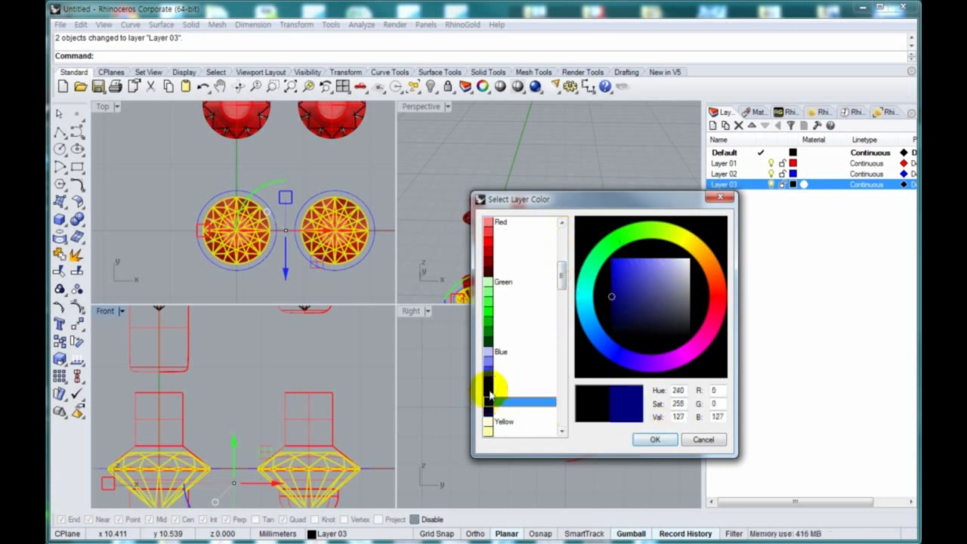
drag(619, 353, 592, 308)
click(654, 439)
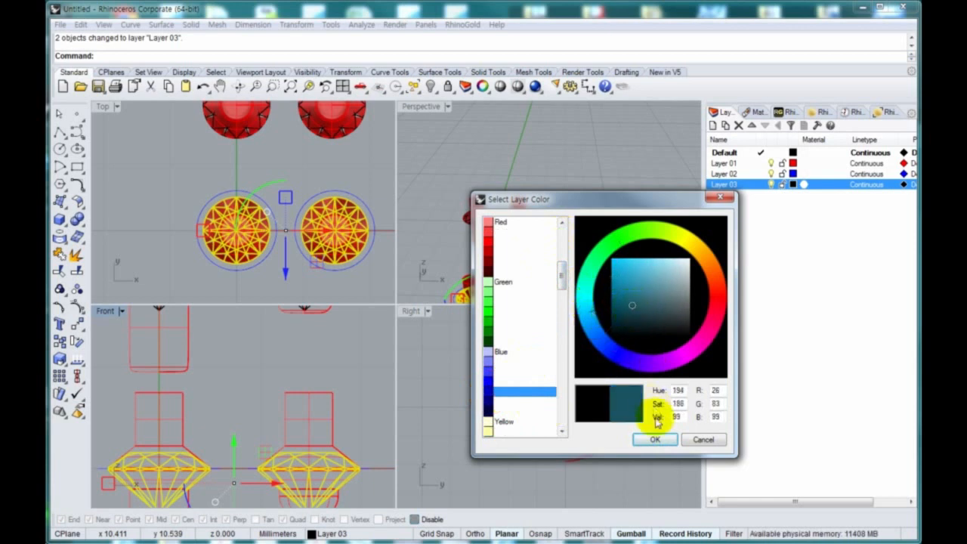
click(348, 408)
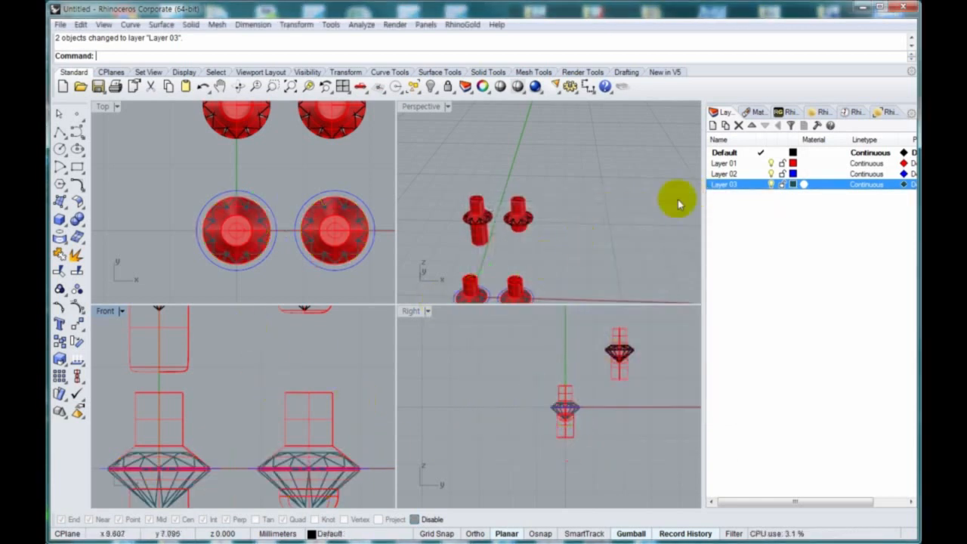
- Make Layer 01 current and rename it 조각
double_click(740, 166)
click(740, 165)
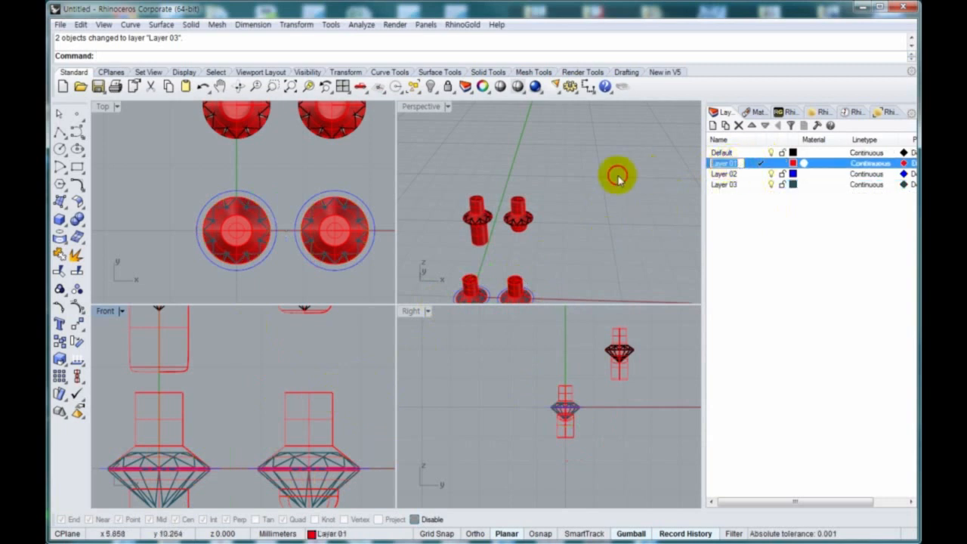
text(whrkr)
key(BackSpace)
key(BackSpace)
key(BackSpace)
key(BackSpace)
key(BackSpace)
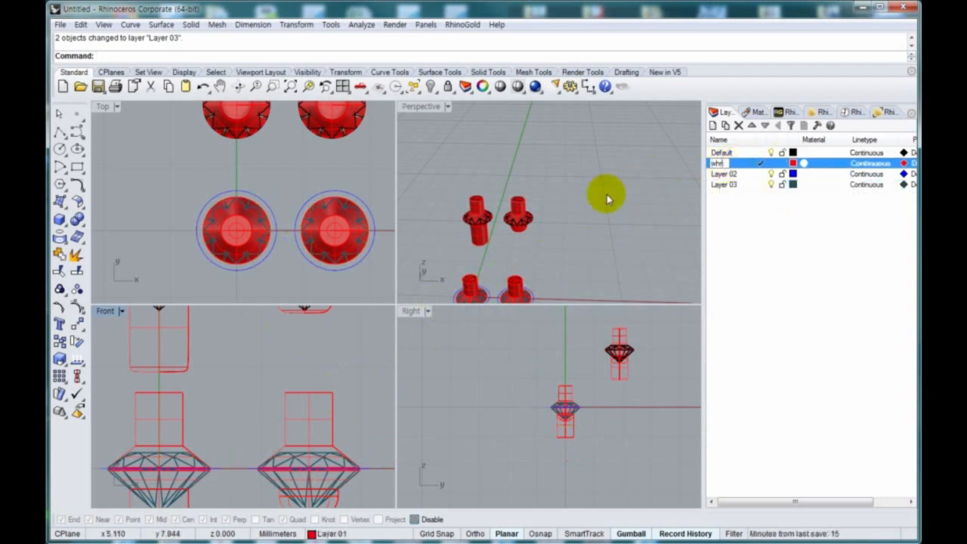
key(Hangul)
text(조각 ㄱ)
key(BackSpace)
key(BackSpace)
key(BackSpace)
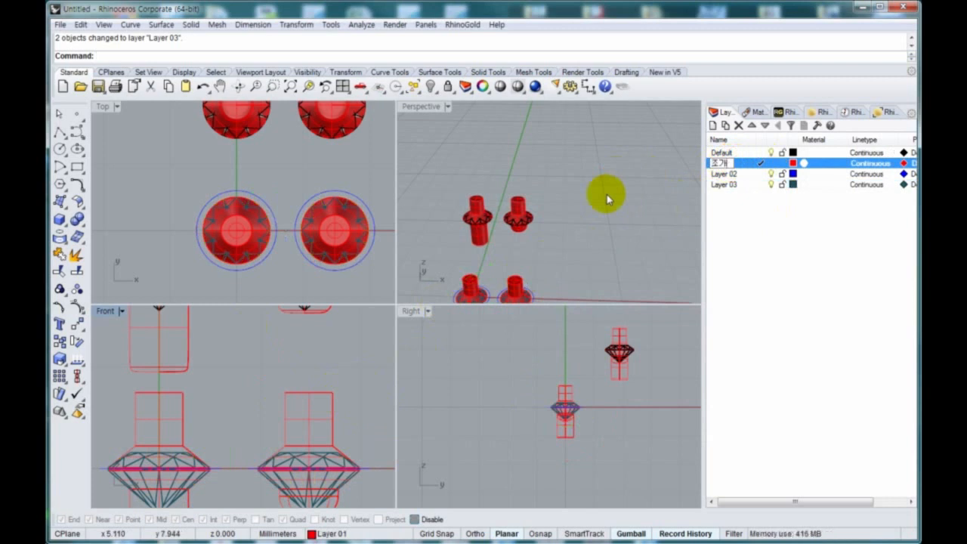
text(각)
key(Return)
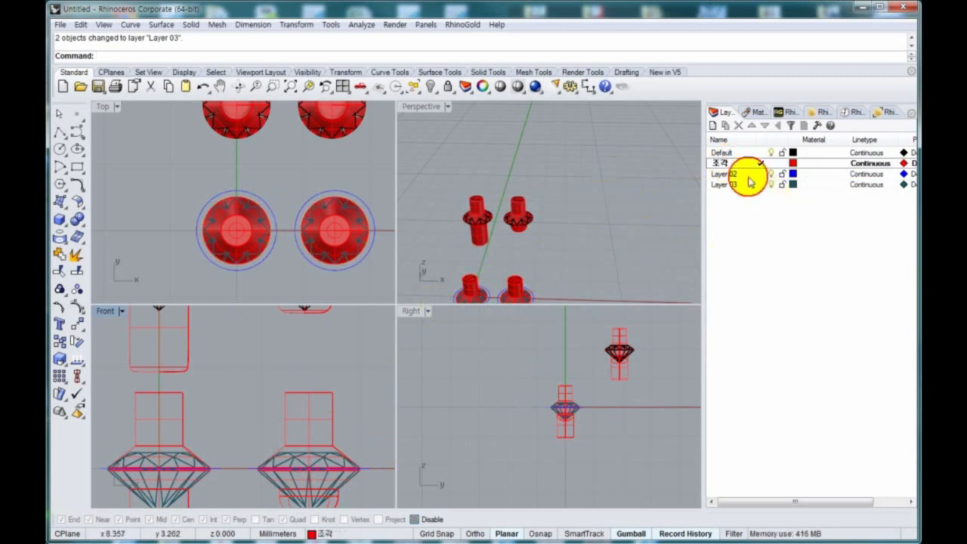
- Make Layer 02 current and rename it 조각선
double_click(728, 185)
click(727, 175)
double_click(736, 175)
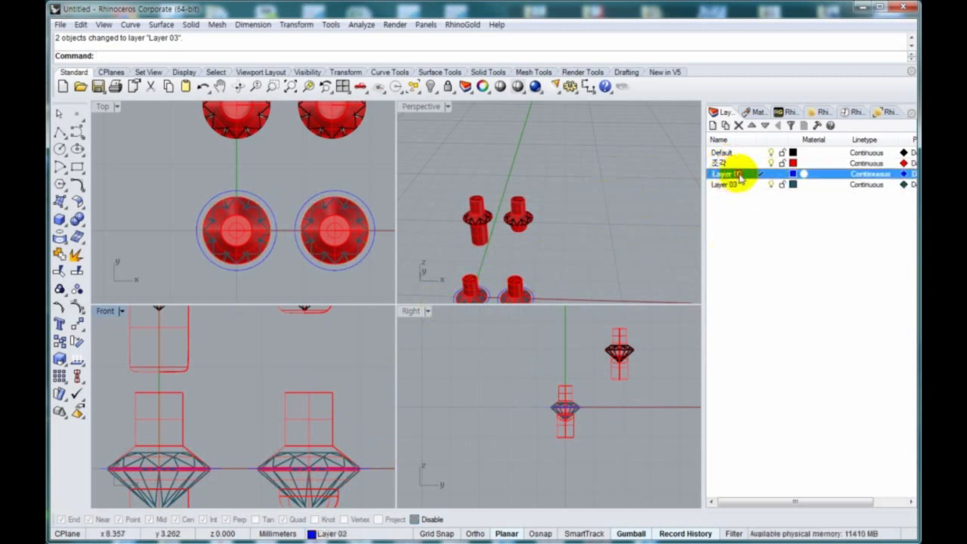
click(738, 175)
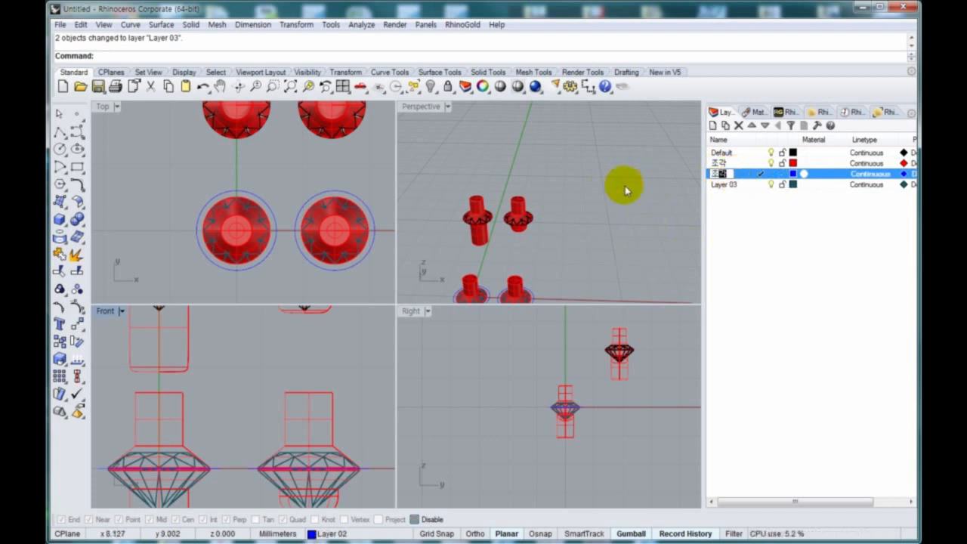
- Make Layer 03 current and rename it 보석
double_click(731, 185)
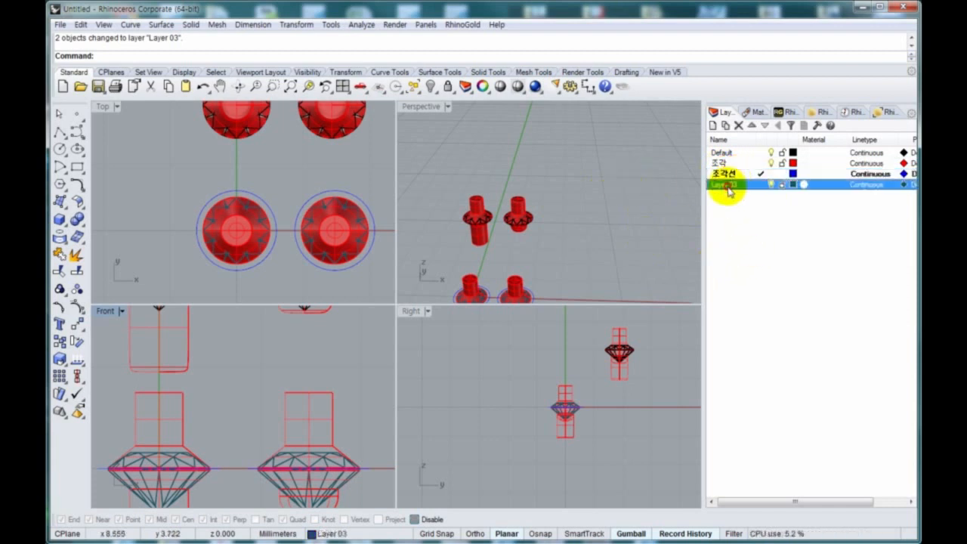
click(734, 185)
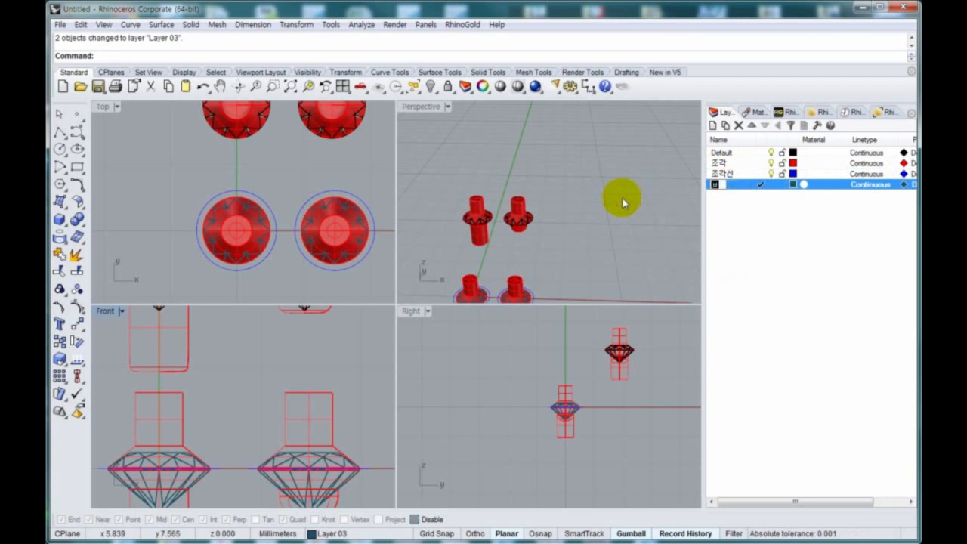
text(보석)
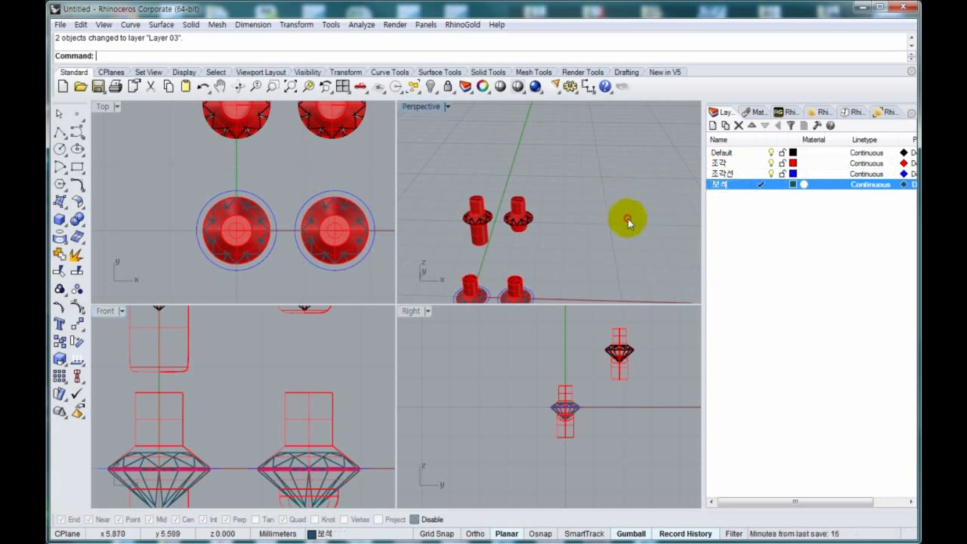
- Select the objects on the 보석 layer as a check, deselect them, and delete the upper pair of cutters with their gems
right_click(745, 188)
click(790, 382)
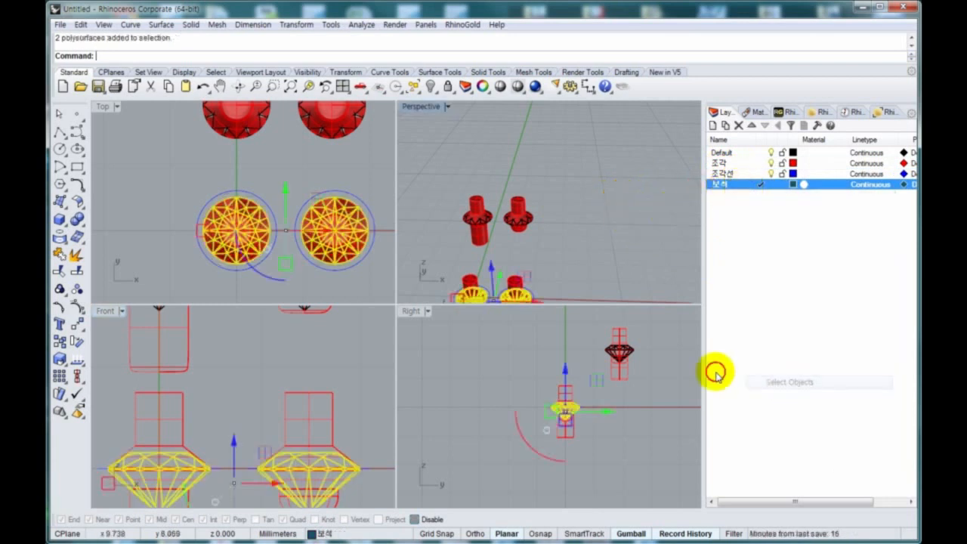
click(510, 258)
key(Delete)
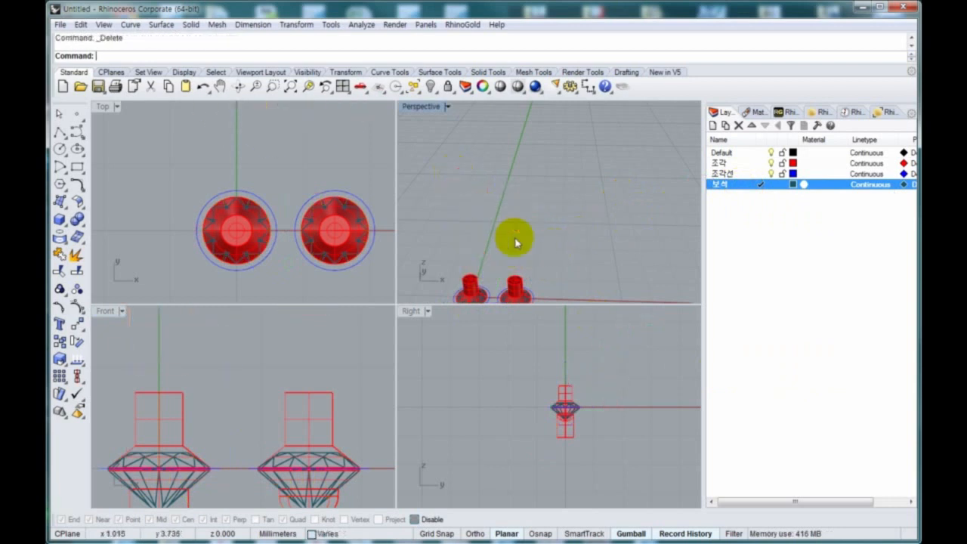
- Examine the second cutter's outline and its surrounding spacing circle in the top view
right_drag(289, 216, 219, 202)
scroll(219, 201, down, 4)
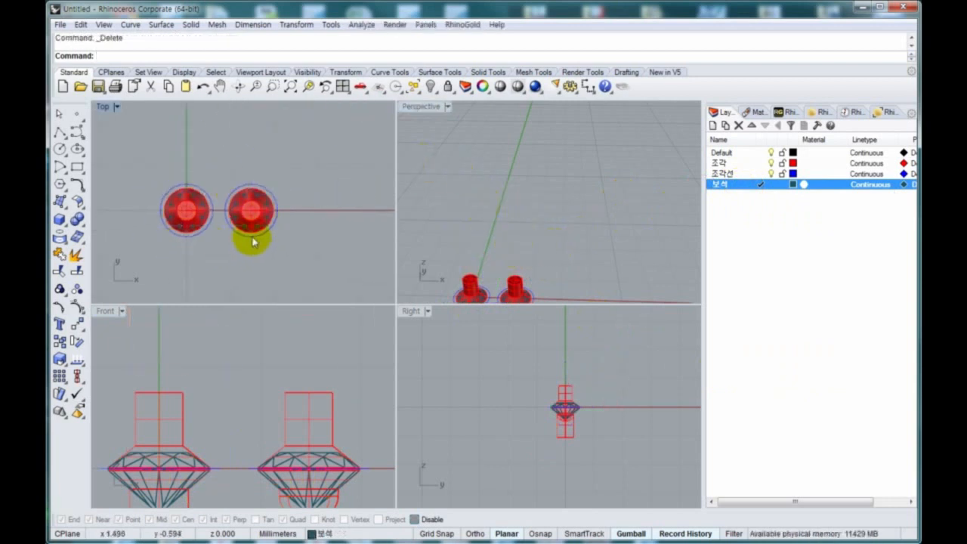
scroll(253, 241, up, 4)
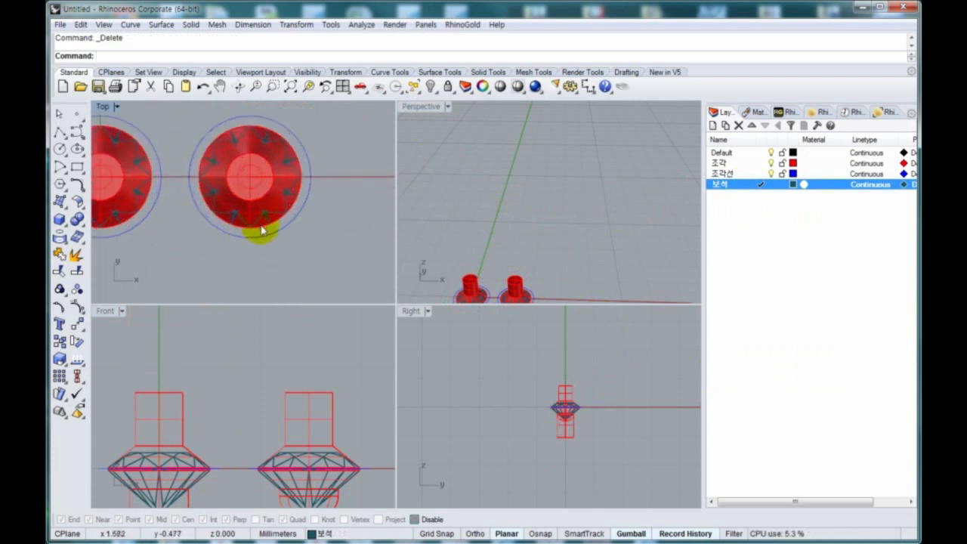
click(262, 230)
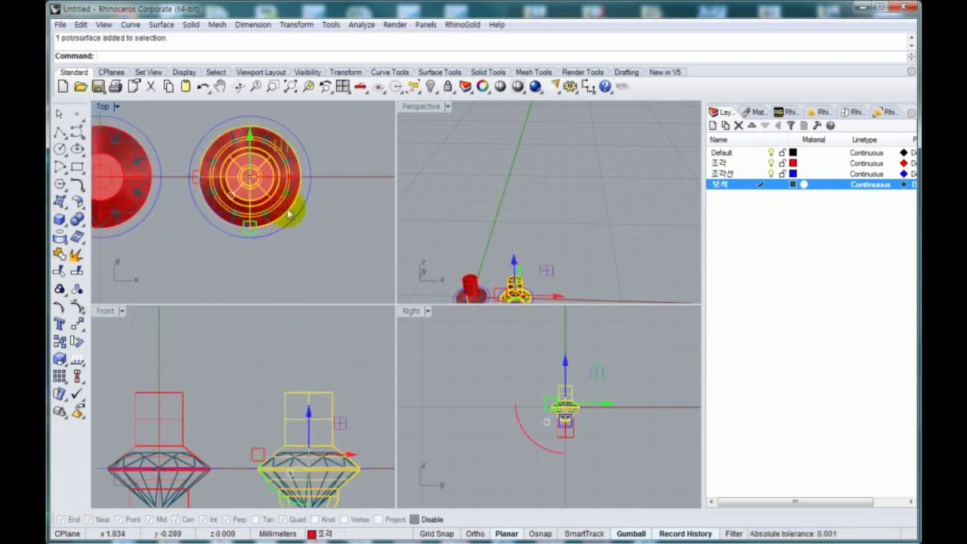
click(291, 158)
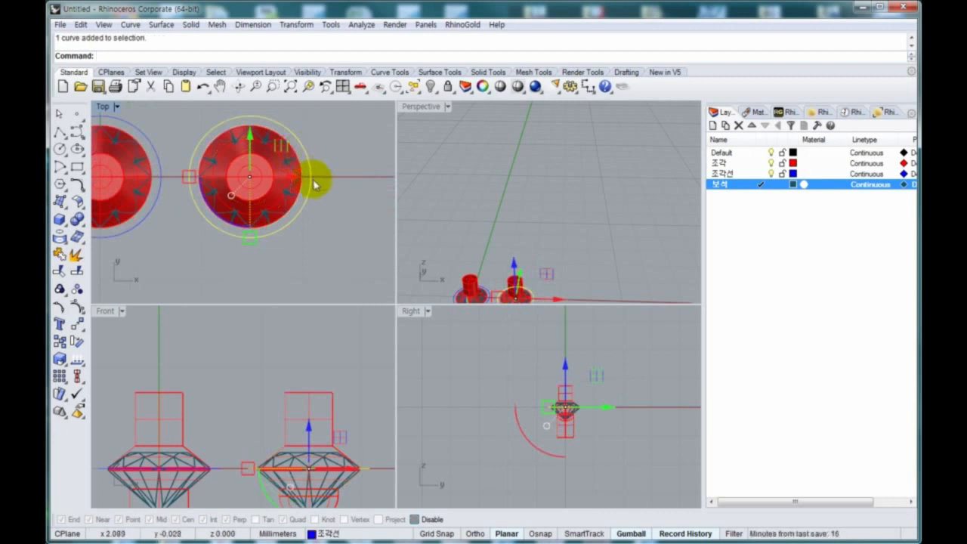
scroll(316, 234, down, 4)
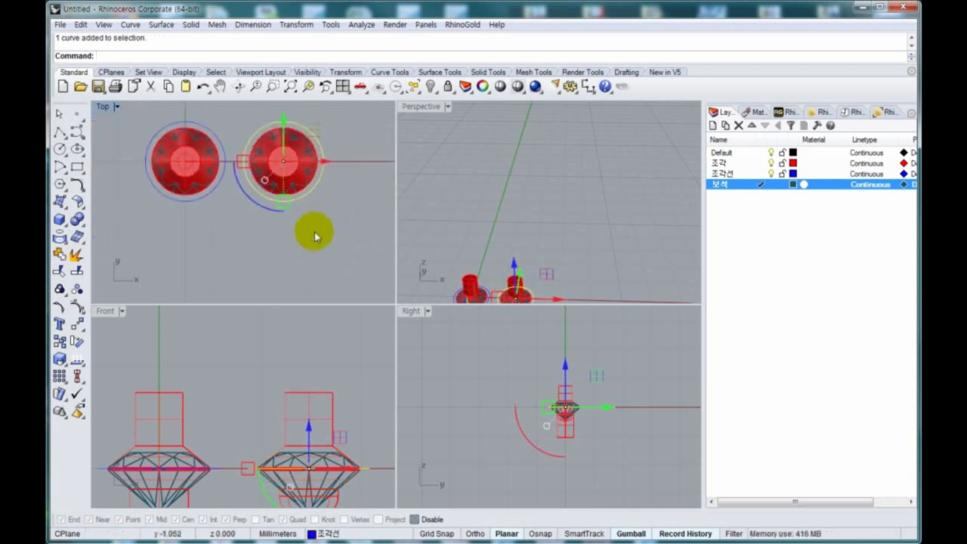
- Scale all cutters, circles and gems by a factor of 1.05 from the origin
key(ctrl+a)
click(78, 361)
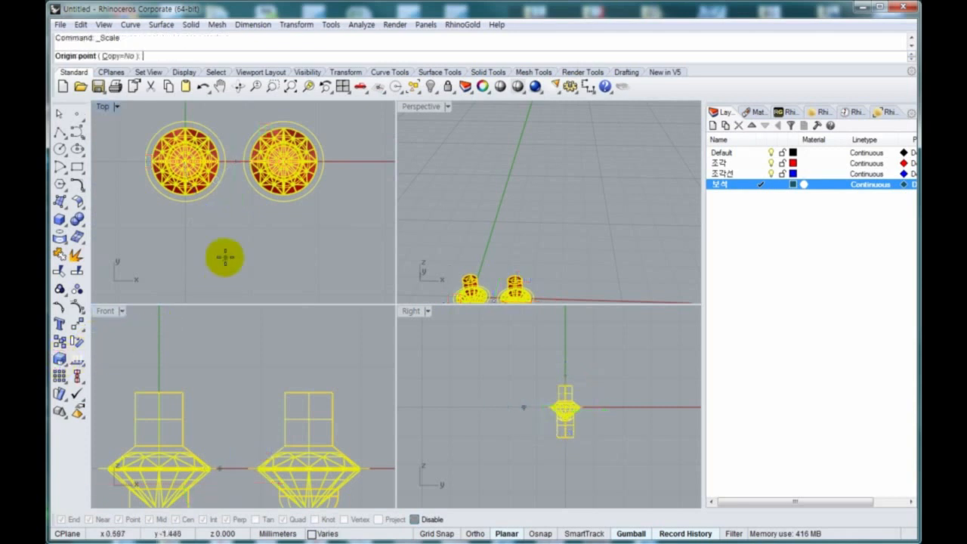
text(0)
key(Return)
text(1.05)
key(Return)
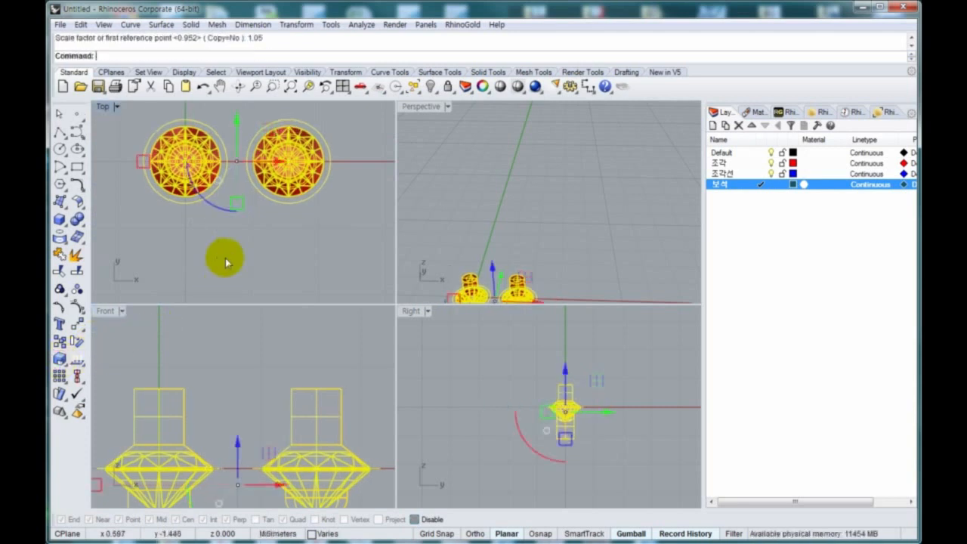
click(229, 261)
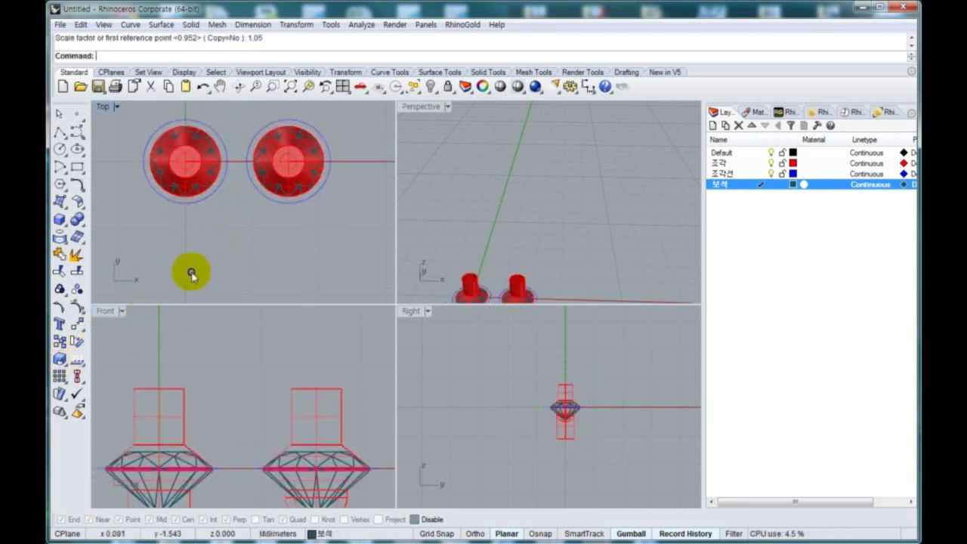
- Define the cutter, spacing circle and gem set at the origin as block 1, with base point 0
right_drag(190, 274, 228, 268)
drag(229, 268, 162, 123)
right_drag(182, 196, 199, 259)
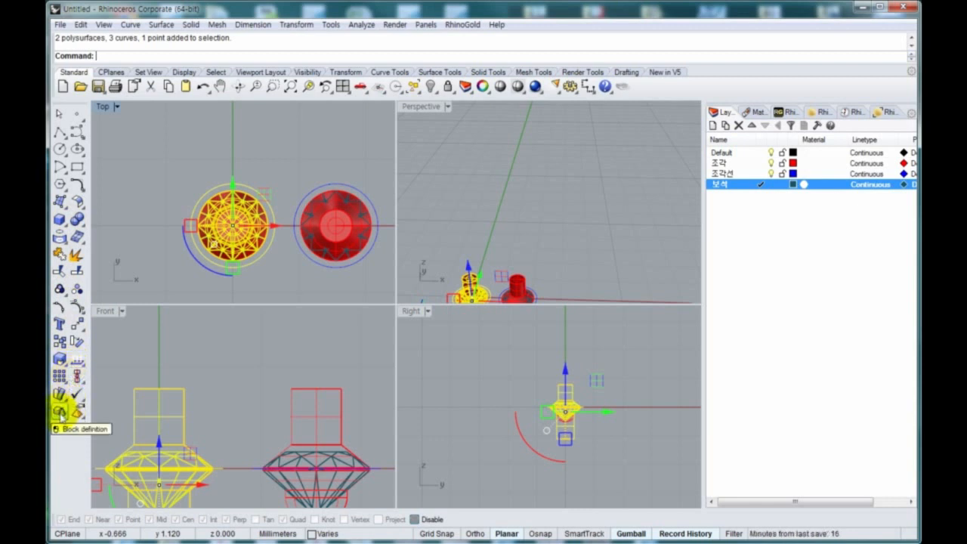
click(59, 413)
text(0)
key(Return)
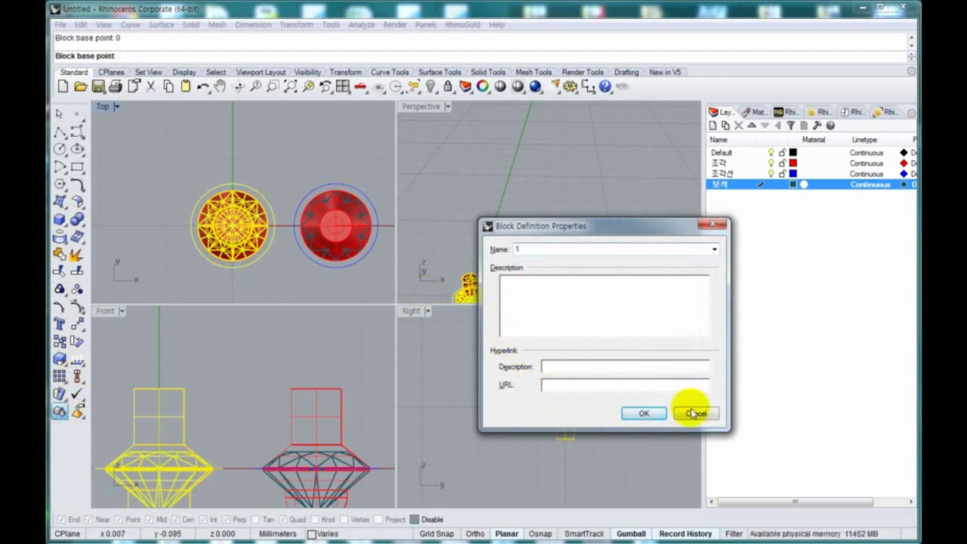
click(651, 417)
- Delete the second cutter and gem set together with its leftover centre point
click(335, 300)
scroll(235, 207, down, 6)
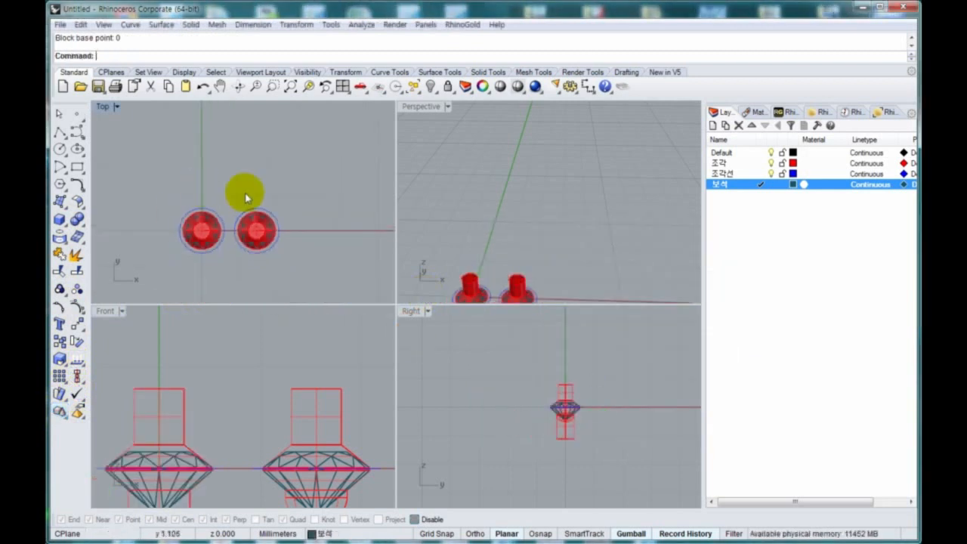
drag(319, 191, 255, 261)
key(Delete)
click(213, 237)
drag(285, 212, 244, 261)
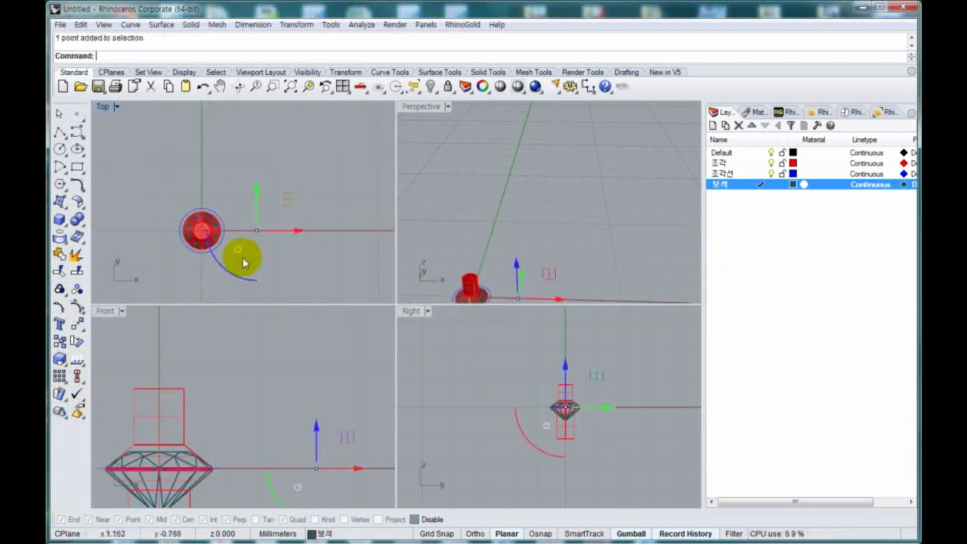
key(Delete)
- Copy the block at the origin to three other spots in the top view
click(201, 237)
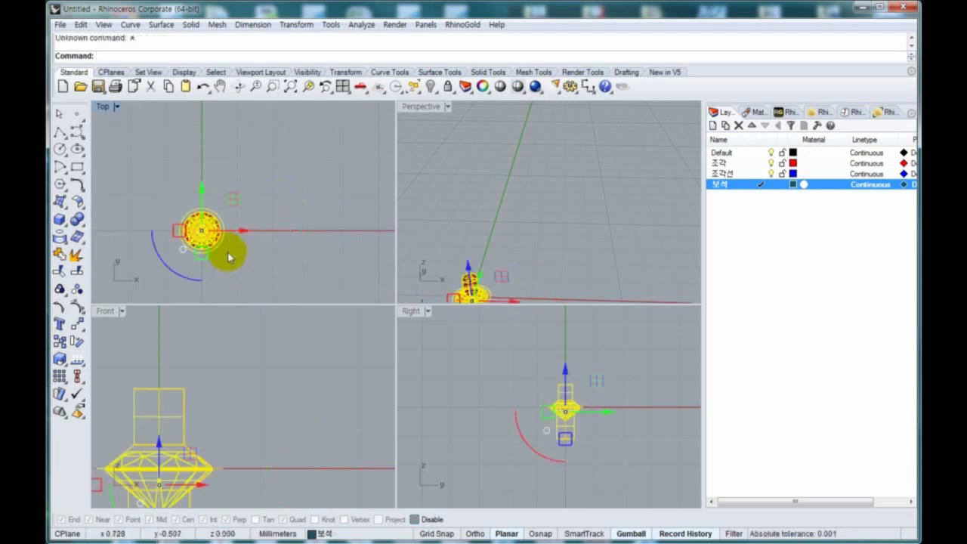
text(c)
key(Return)
click(222, 251)
click(282, 206)
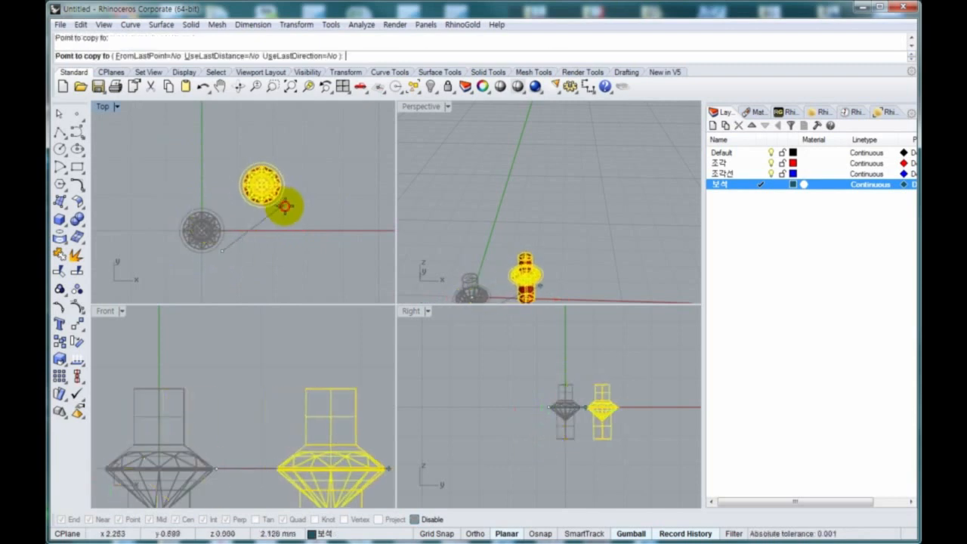
click(349, 238)
click(356, 159)
key(Return)
- Edit the original block instance, delete the gem from its definition and finish the block edit
click(215, 238)
scroll(217, 238, up, 3)
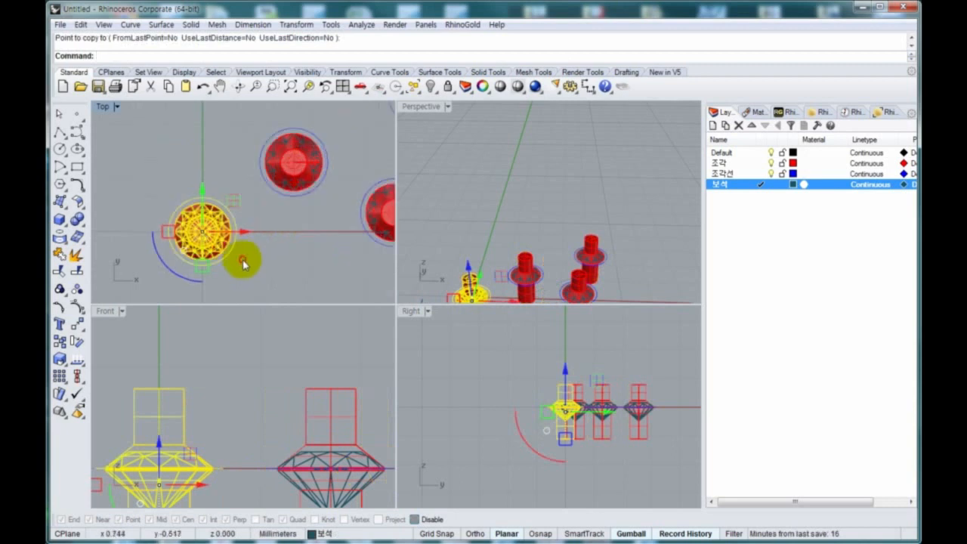
double_click(216, 239)
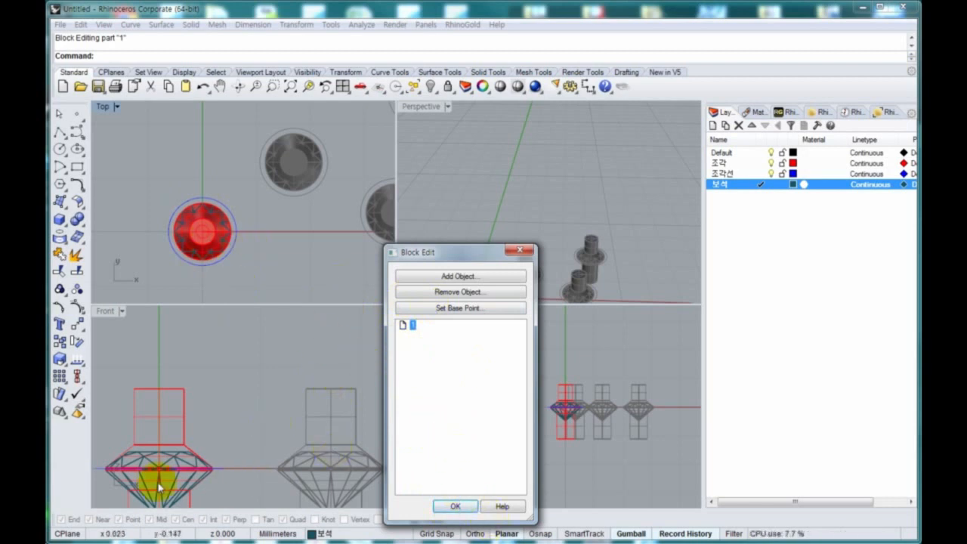
click(151, 456)
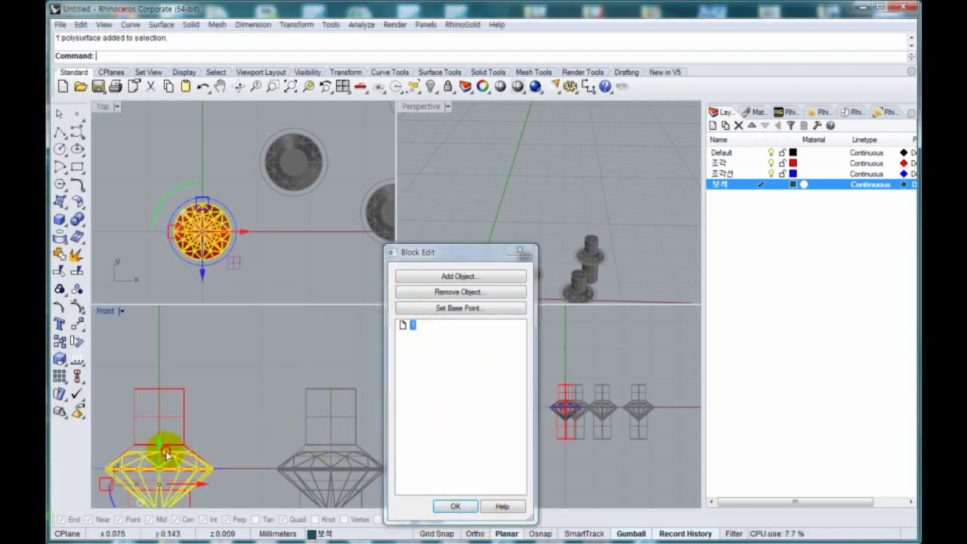
key(Delete)
click(453, 506)
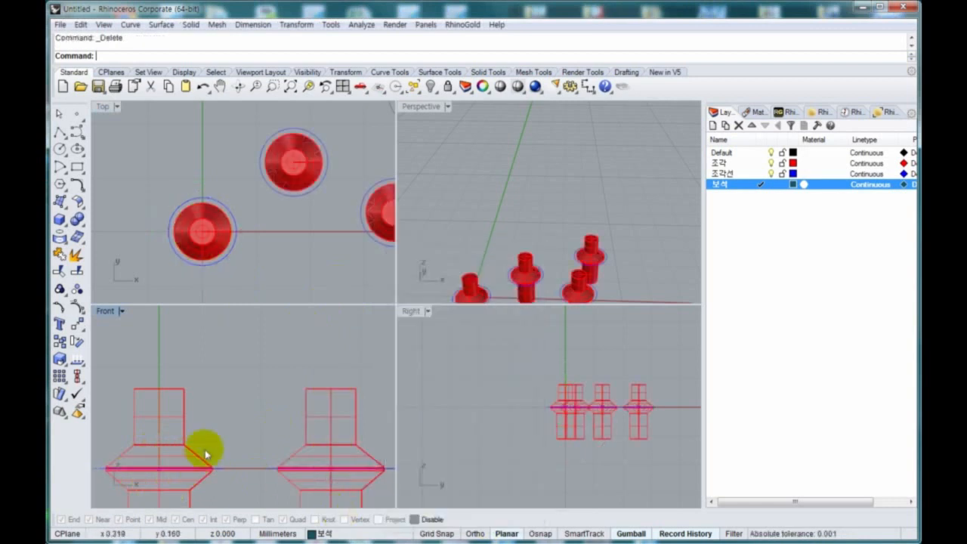
- Check the edited copies, select all four block instances and explode them
scroll(548, 267, up, 5)
click(291, 159)
click(380, 210)
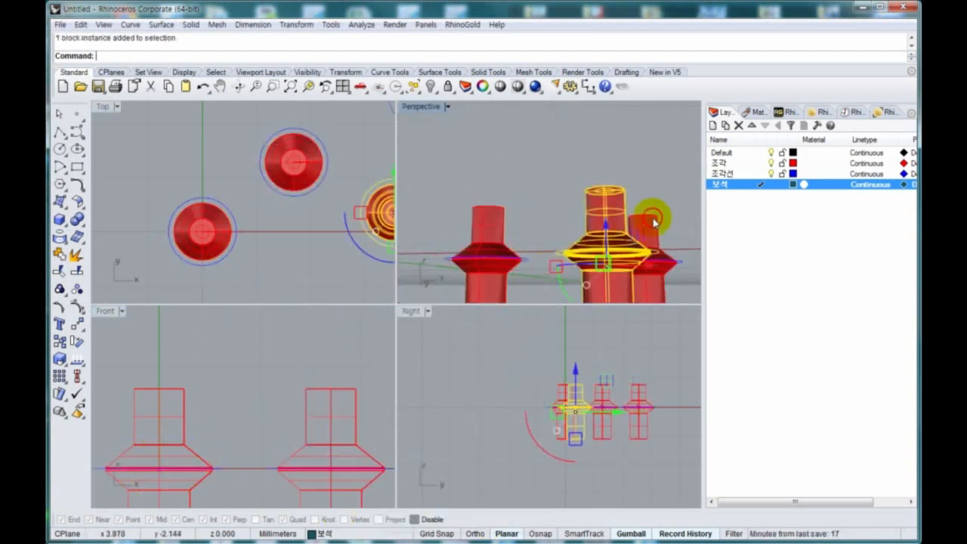
scroll(266, 226, down, 3)
click(259, 259)
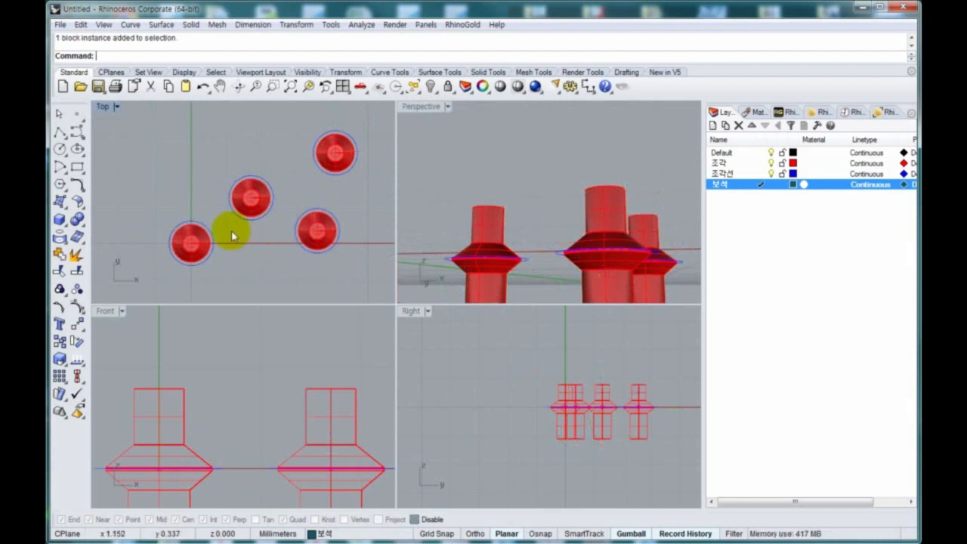
drag(382, 273, 187, 160)
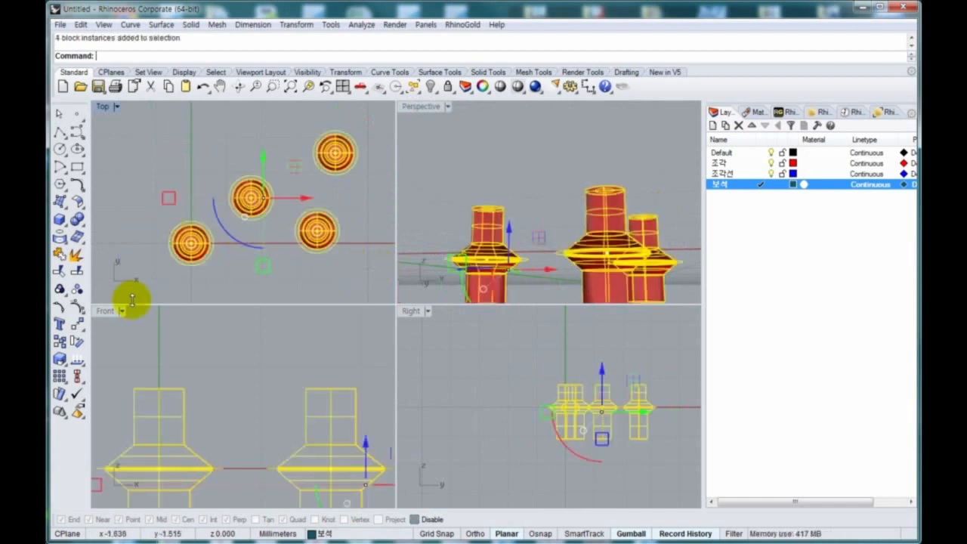
click(62, 414)
click(113, 436)
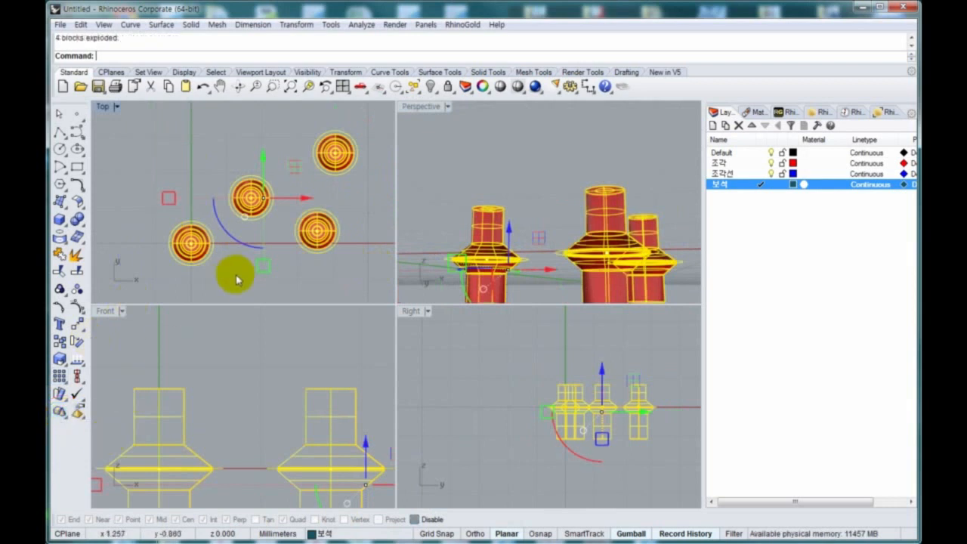
- Undo the block explosion, the gem deletion and the copying of the block
key(ctrl+z)
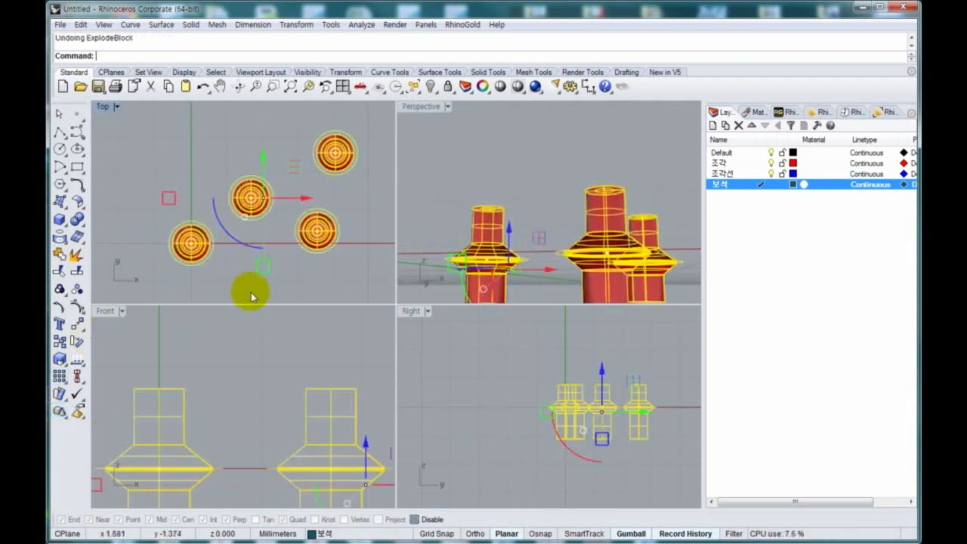
key(ctrl+z)
click(251, 293)
key(ctrl+z)
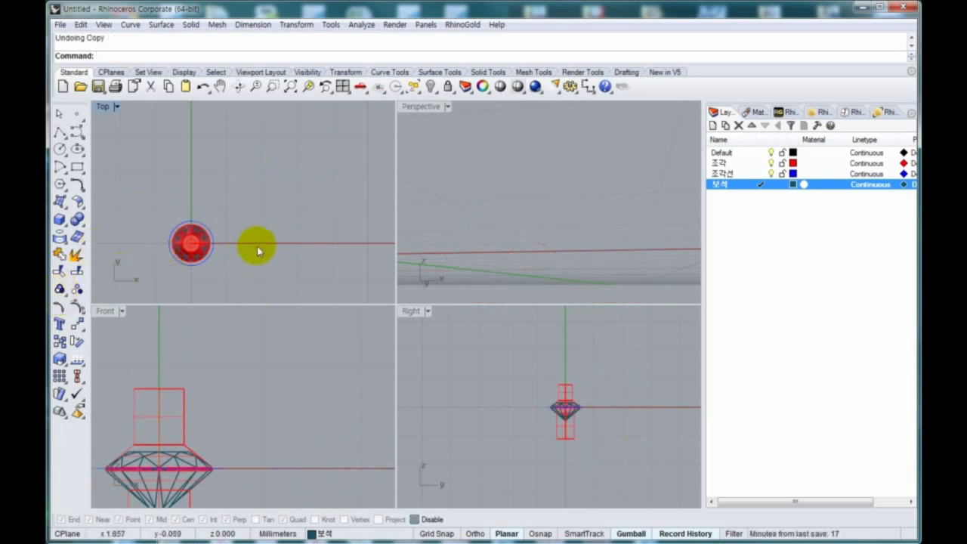
- Open block 1 for editing in the front view and lock its gem
right_drag(201, 272, 233, 235)
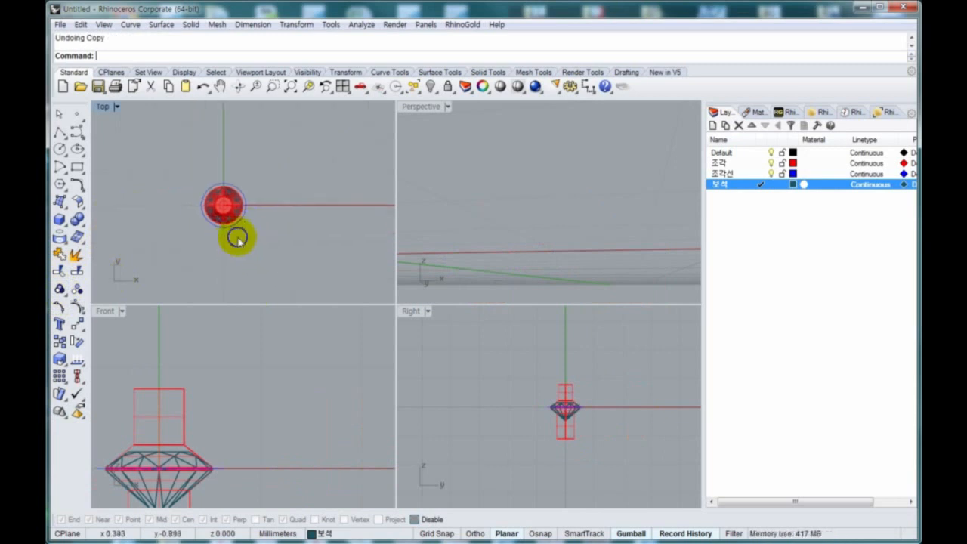
right_drag(201, 438, 271, 360)
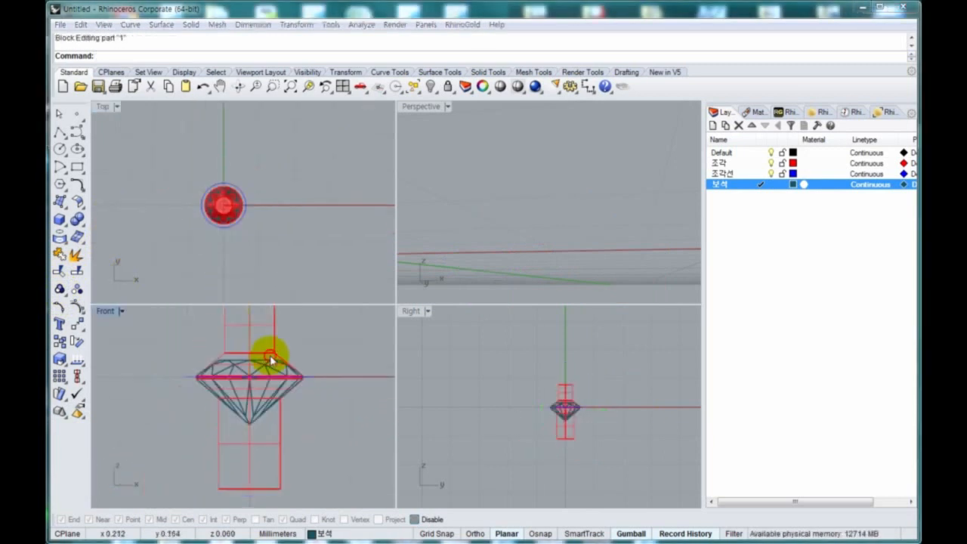
double_click(269, 355)
key(Escape)
scroll(215, 380, up, 4)
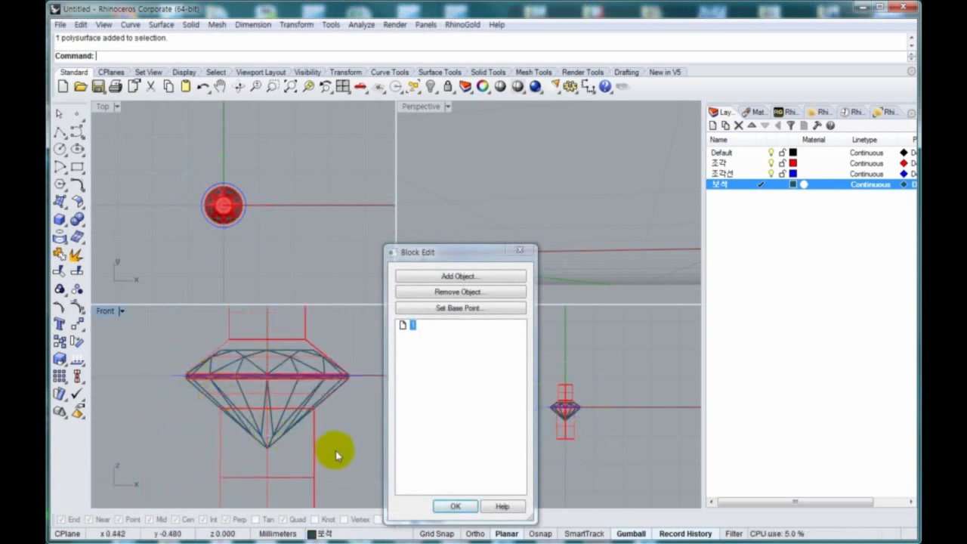
click(293, 356)
middle_click(291, 371)
click(290, 362)
right_drag(285, 361, 257, 378)
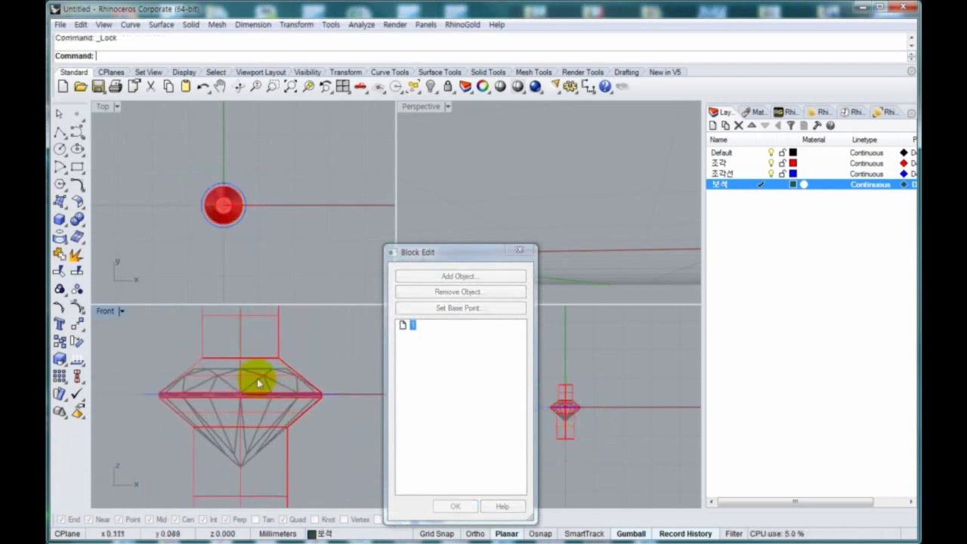
- Select the cutter's upper faces and edges with the spacing circle and nudge them upward in 0.03 mm steps
scroll(257, 383, down, 3)
drag(141, 310, 313, 421)
key(alt+Up)
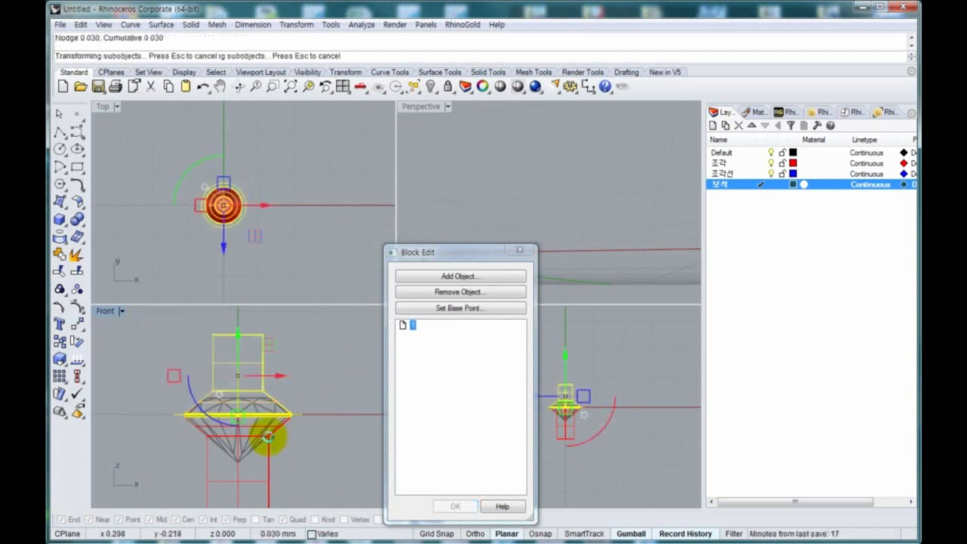
key(alt+Down)
key(alt+Down)
key(alt+Down)
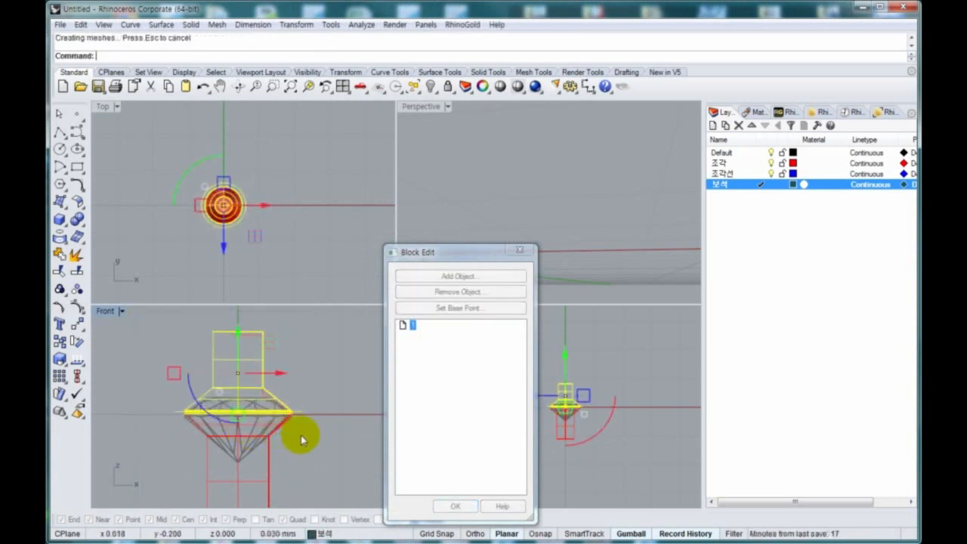
- Raise only the cutter's upper slope and shaft slightly further, so its vertical band at the gem's girdle is taller
drag(167, 418, 168, 420)
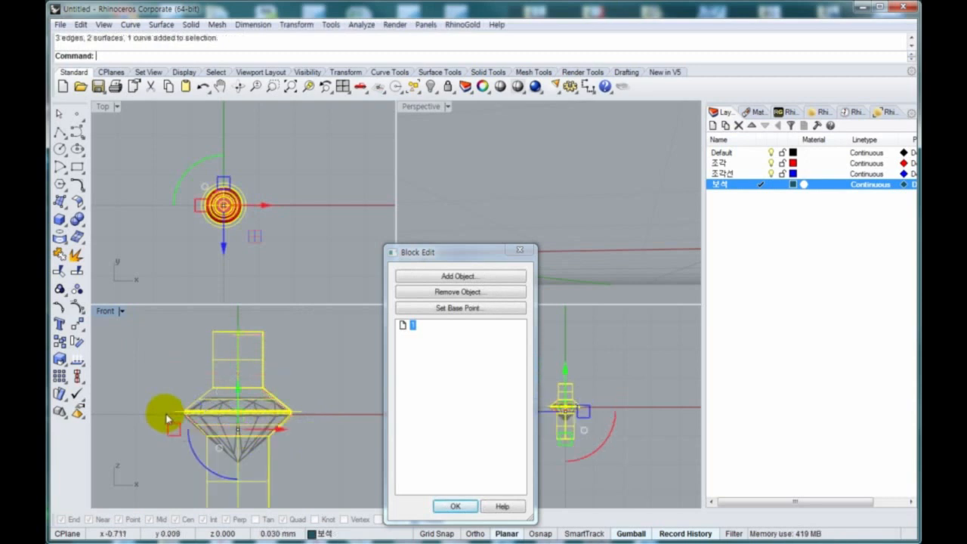
click(318, 381)
drag(291, 391, 167, 327)
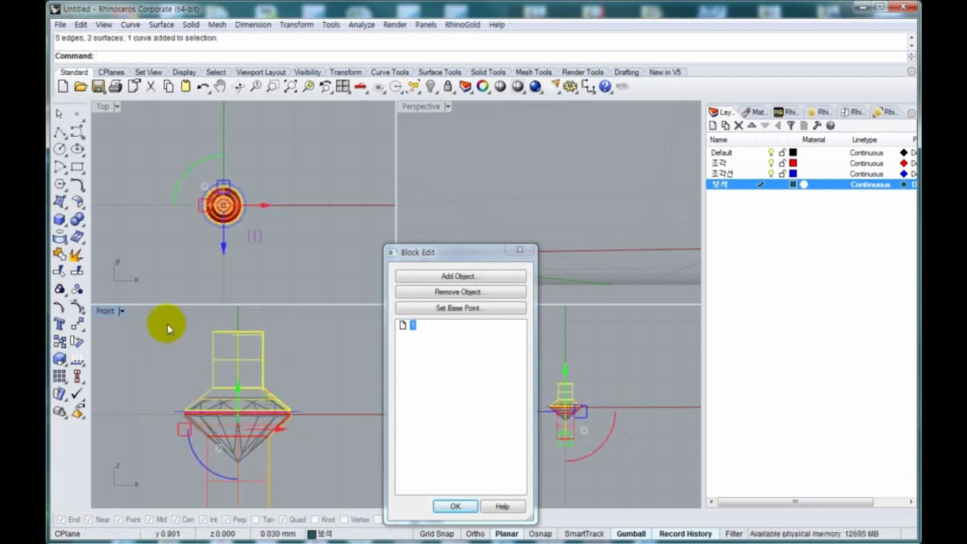
click(314, 442)
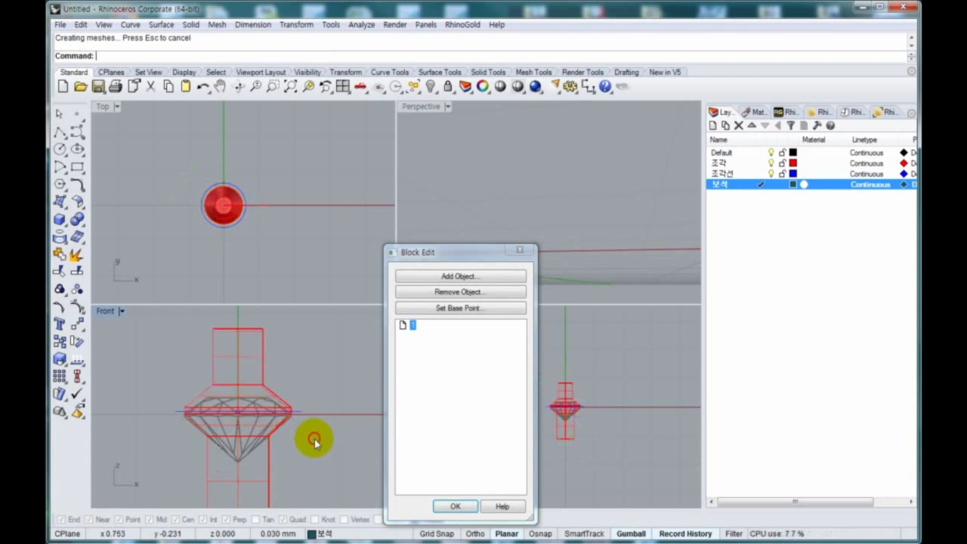
- Unlock the gem and finish editing the block
click(274, 398)
scroll(275, 404, up, 3)
key(Delete)
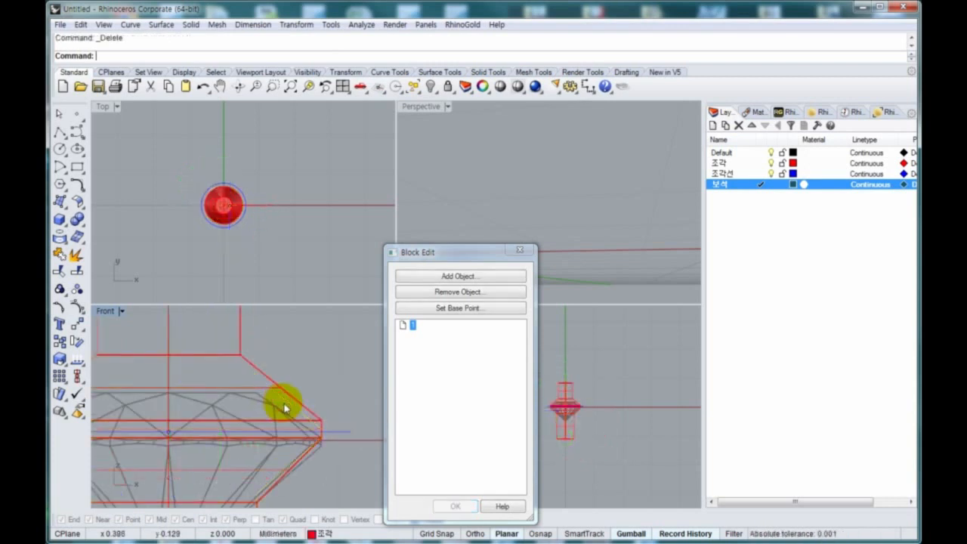
middle_click(279, 398)
click(282, 397)
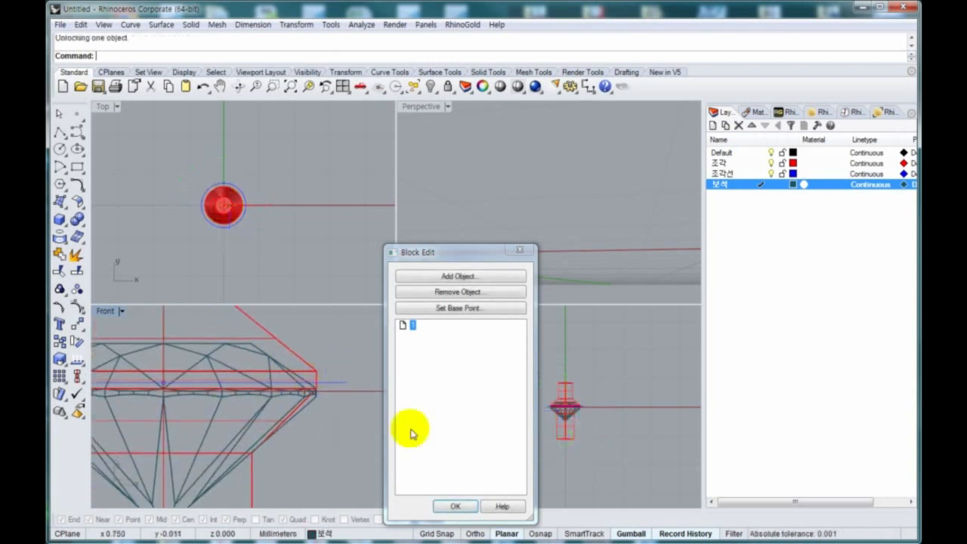
click(454, 506)
- Reopen the block, move the gem up so its girdle sits within the cutter's vertical band, and finish the edit
click(316, 406)
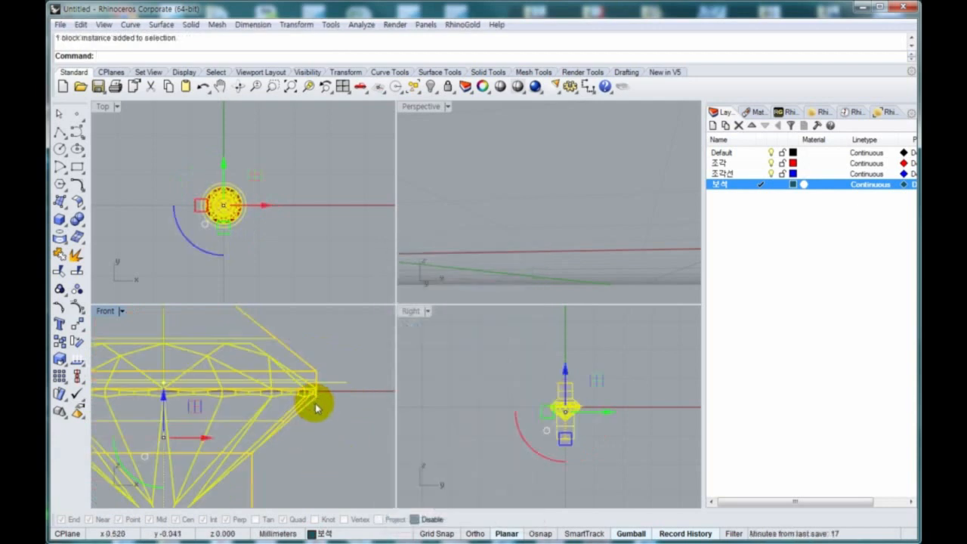
double_click(316, 407)
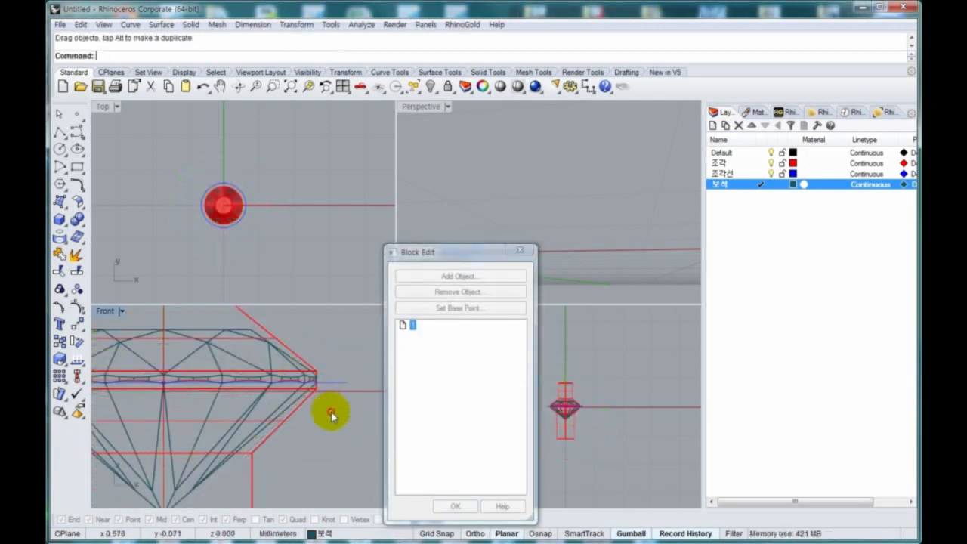
click(452, 505)
- Maximize the Front view, open the gem block for editing and select the spacing circle at the gem's girdle
double_click(121, 312)
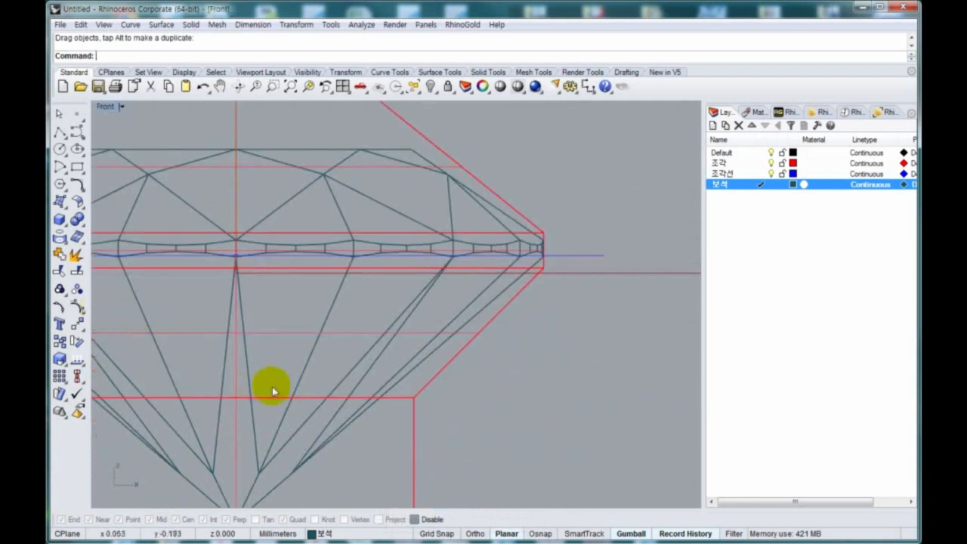
scroll(435, 351, down, 3)
right_drag(416, 305, 357, 316)
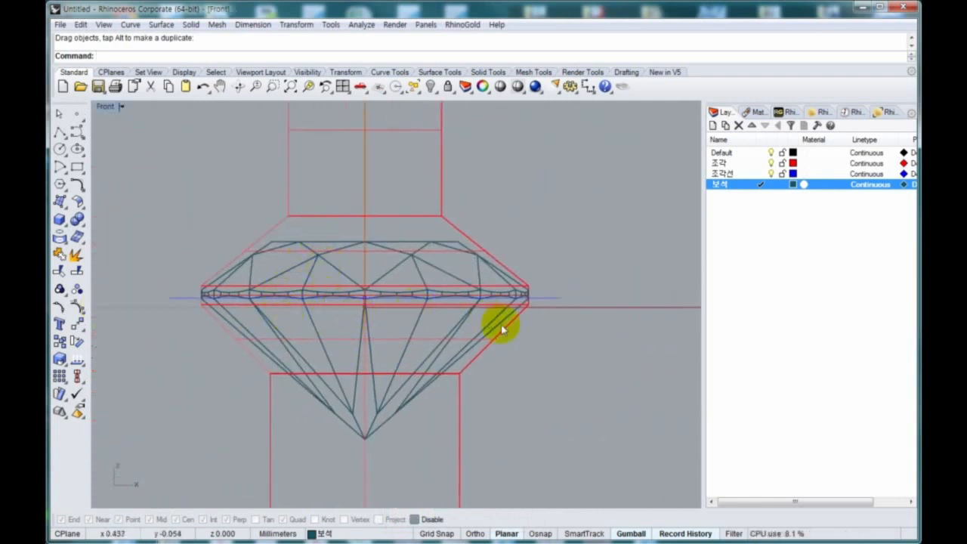
double_click(552, 295)
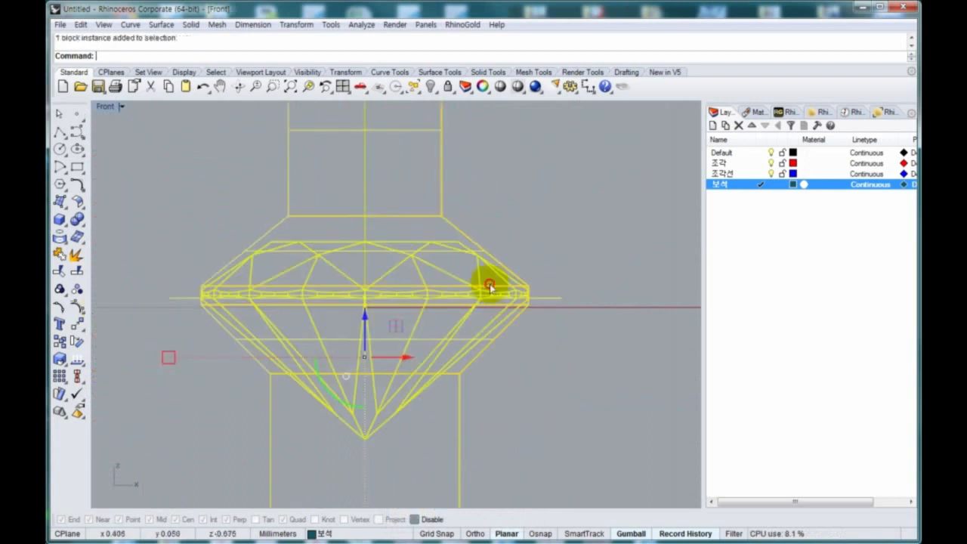
drag(462, 254, 619, 181)
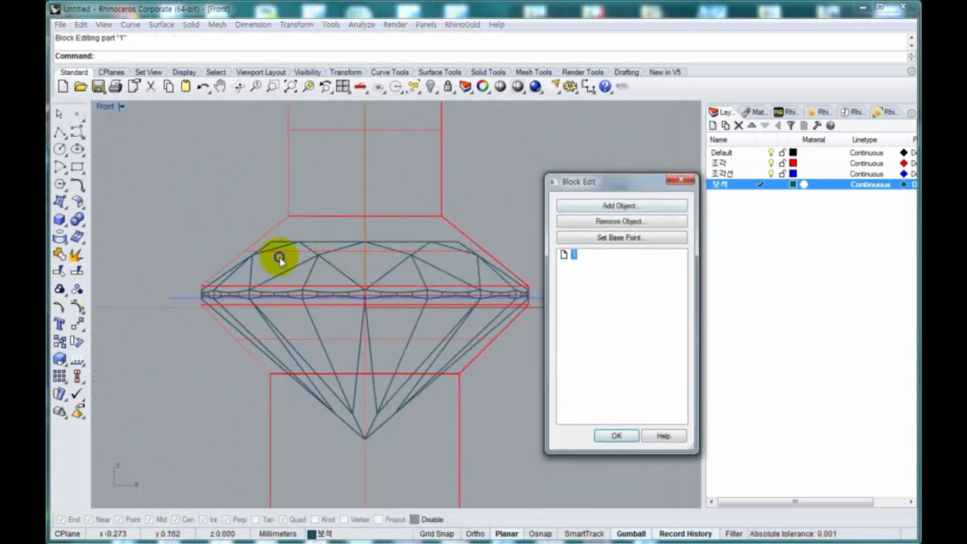
scroll(237, 257, down, 5)
drag(445, 281, 447, 282)
scroll(286, 262, up, 10)
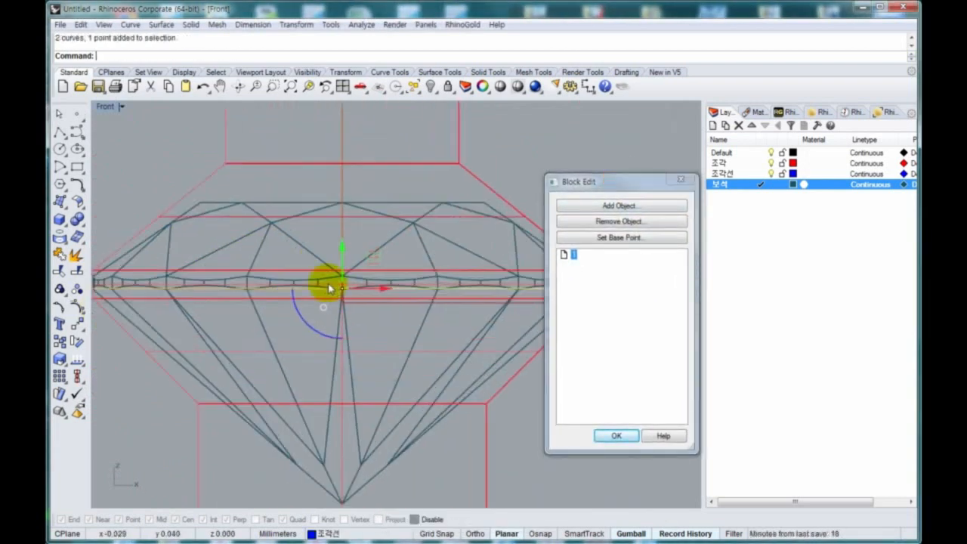
- Draw a freeform arch-shaped curve above the X axis, beside the gem block
scroll(266, 283, down, 3)
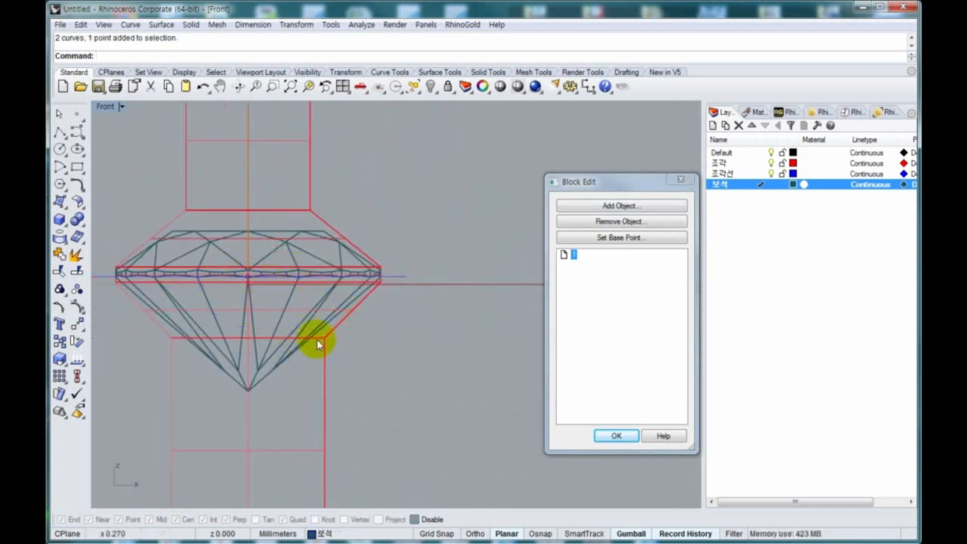
right_drag(410, 322, 314, 327)
scroll(313, 327, down, 5)
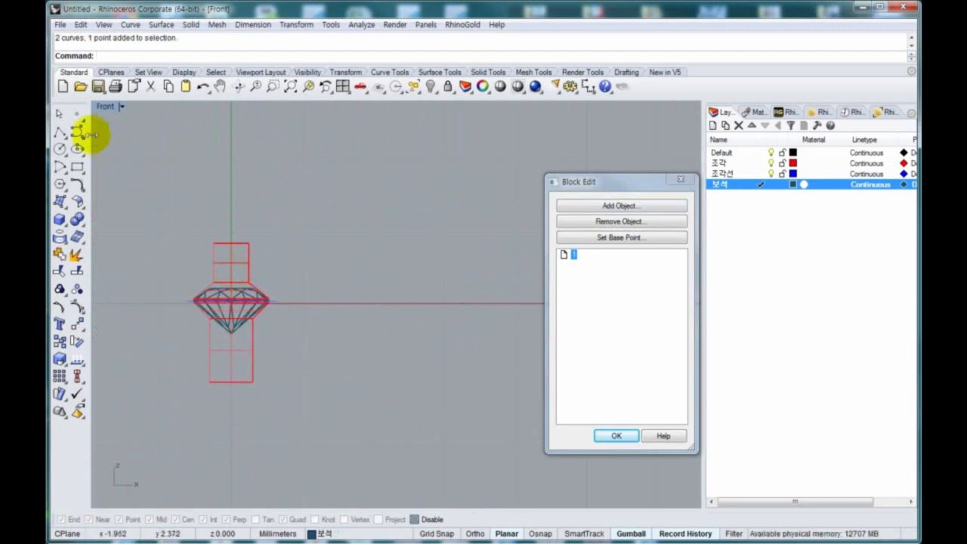
click(85, 132)
scroll(227, 277, down, 3)
click(243, 247)
click(261, 170)
click(303, 132)
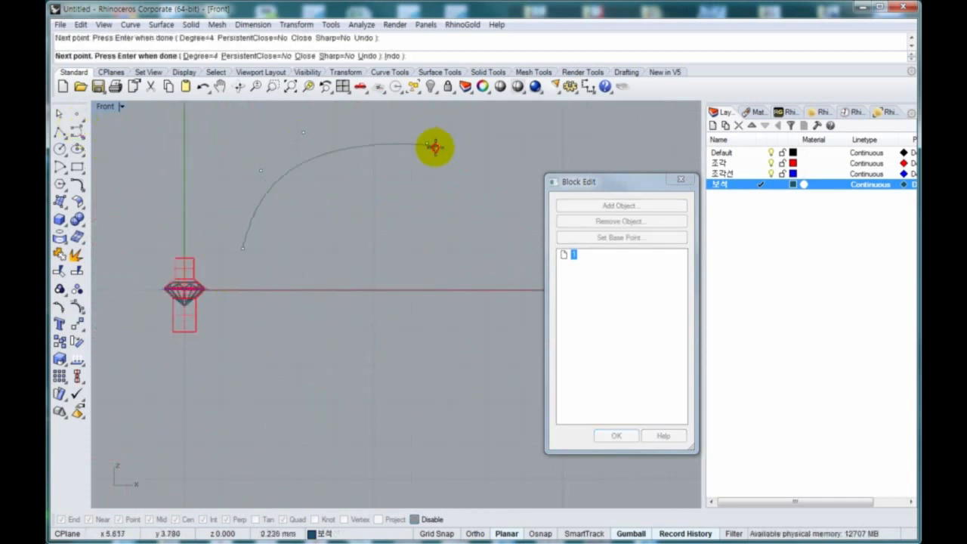
click(464, 232)
right_click(464, 233)
right_drag(400, 264, 348, 233)
scroll(348, 233, down, 6)
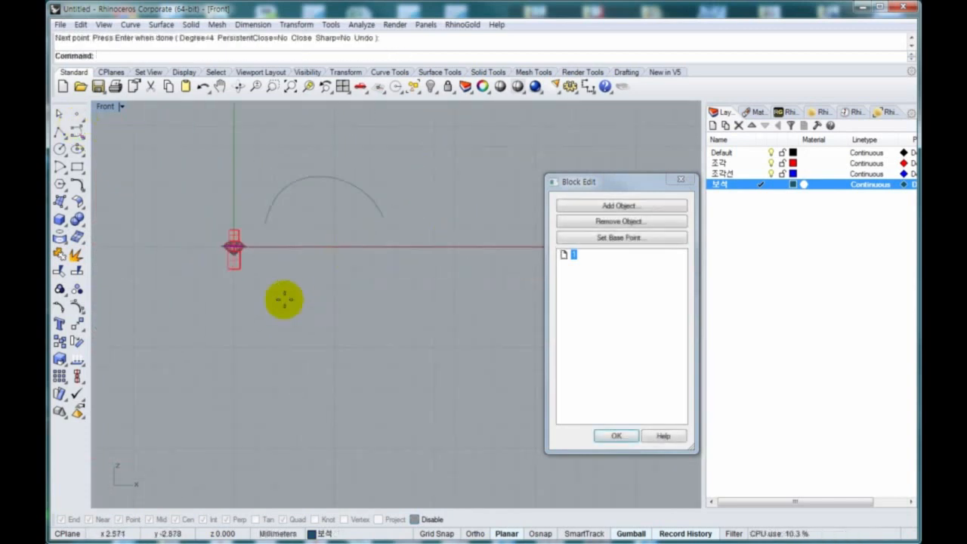
- Draw a straight horizontal curve beneath the arch, below the X axis
right_click(284, 299)
click(254, 296)
click(418, 297)
right_click(415, 294)
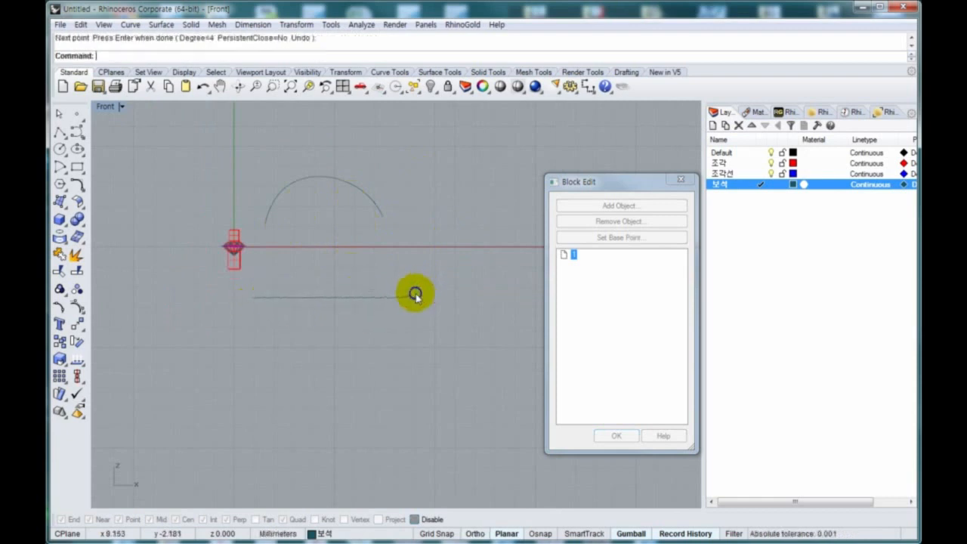
- Draw a bowl-shaped curve, open upward, beneath the straight horizontal one
right_click(414, 294)
click(252, 346)
click(321, 400)
click(405, 386)
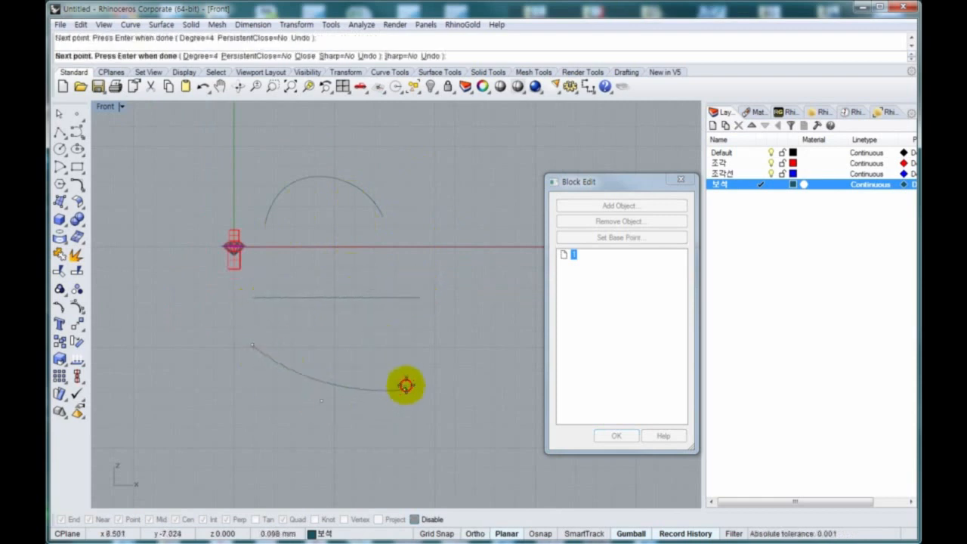
right_click(435, 324)
- Finish editing the block and select it together with its newly drawn curves
scroll(262, 270, up, 4)
click(218, 241)
click(248, 226)
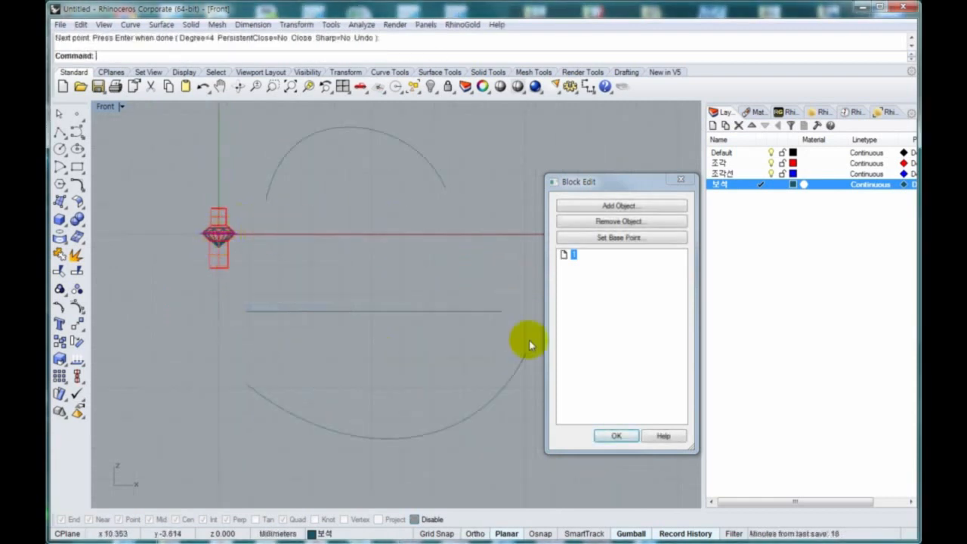
click(613, 436)
click(218, 234)
scroll(226, 242, up, 2)
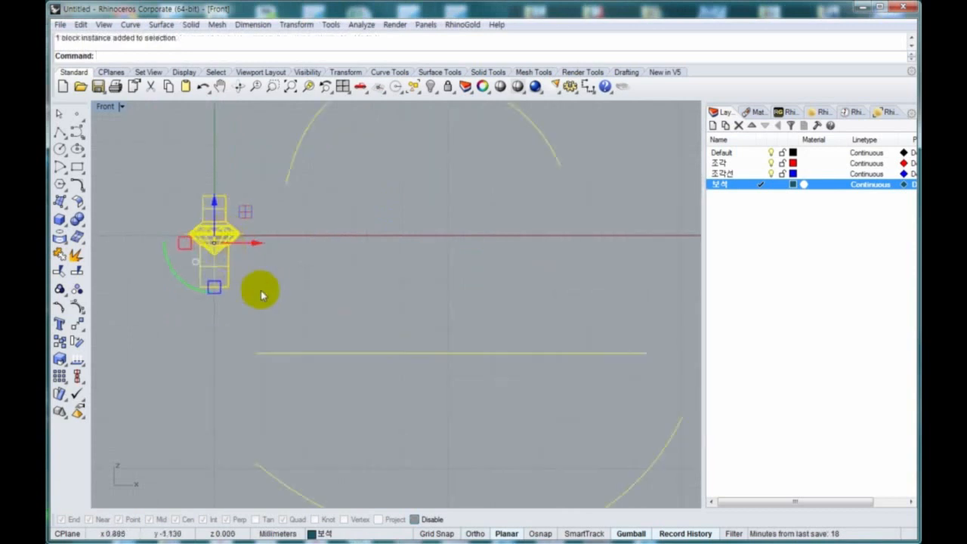
- Reopen the block, remove the arch, straight and bowl-shaped curves from it, and finish the edit
click(261, 291)
scroll(293, 290, down, 3)
double_click(253, 262)
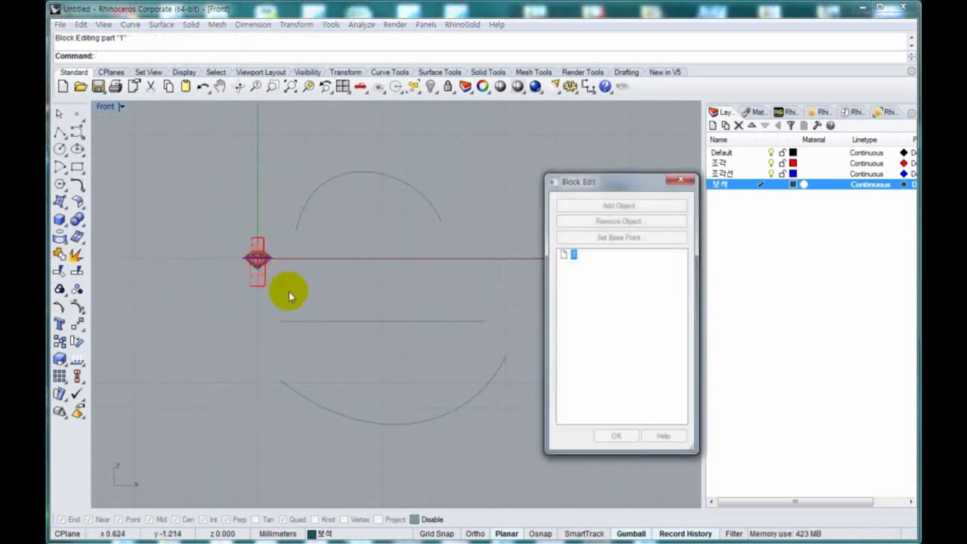
click(252, 264)
click(359, 301)
drag(444, 212, 379, 421)
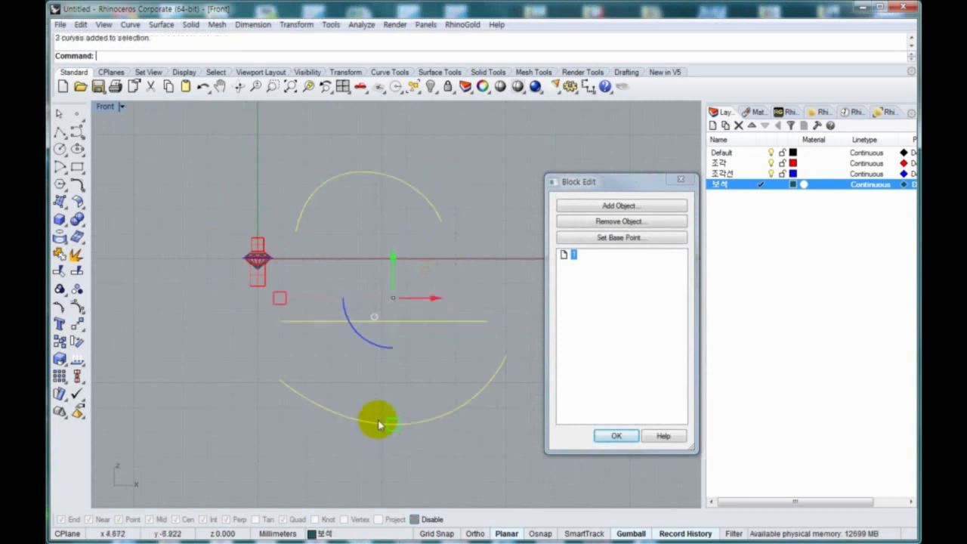
click(604, 221)
click(615, 436)
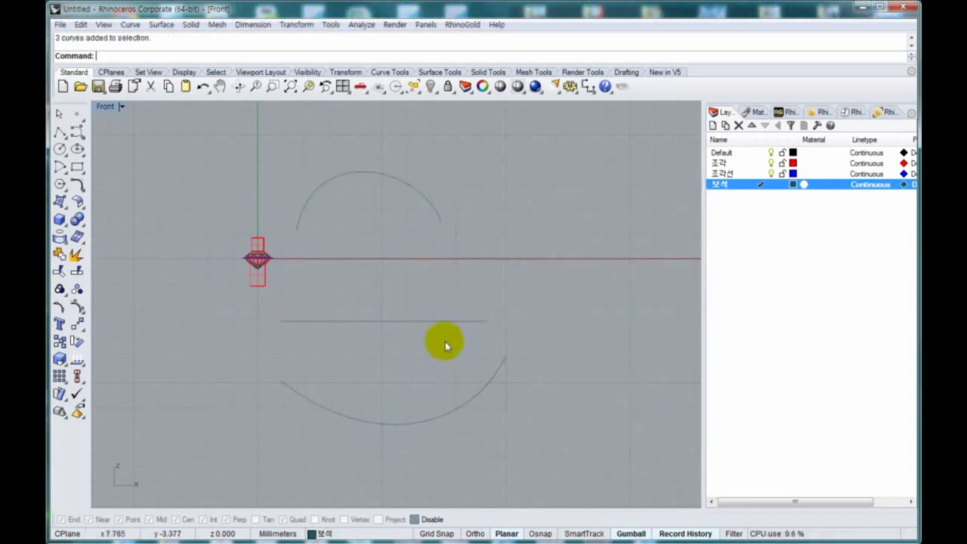
- Move the gem block onto the arch, with its girdle on the curve near the crest
click(257, 262)
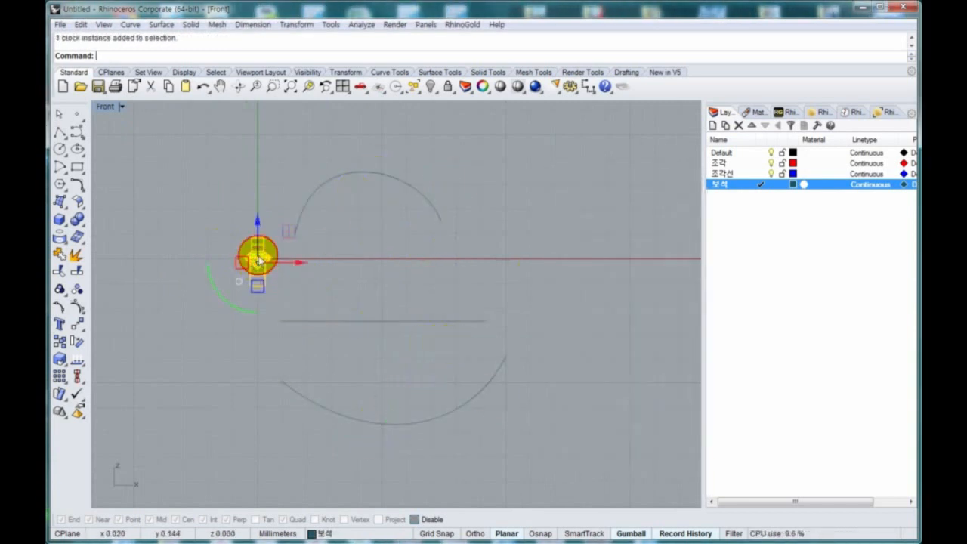
drag(259, 260, 431, 127)
scroll(457, 228, up, 5)
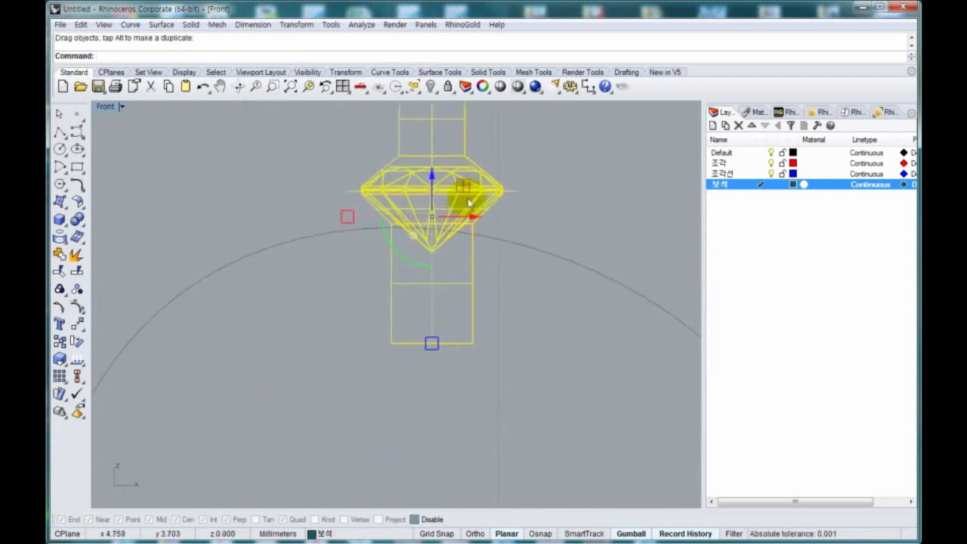
drag(468, 201, 410, 227)
- Copy the gem block down to the straight curve and again to the bowl-shaped curve
key(c)
scroll(481, 322, down, 6)
right_drag(475, 299, 460, 217)
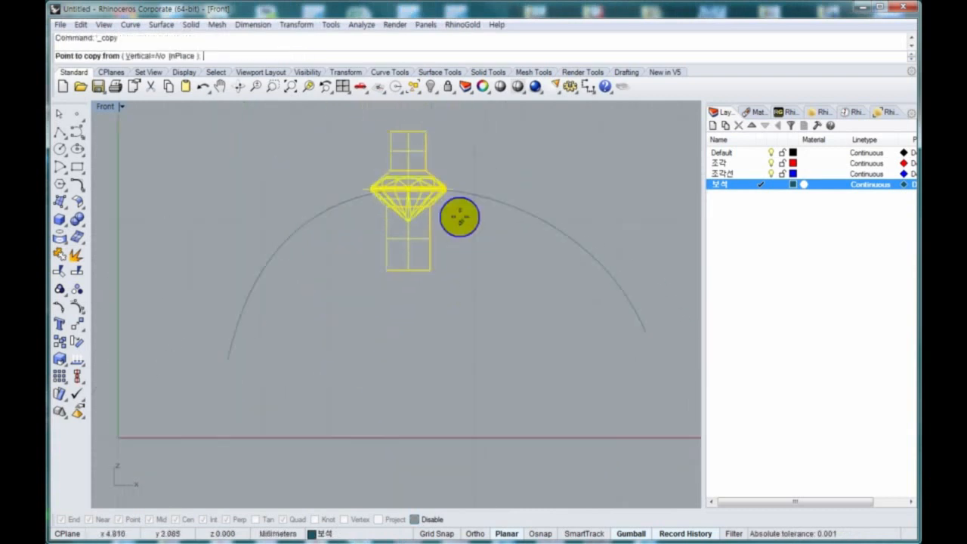
click(460, 217)
scroll(448, 345, down, 4)
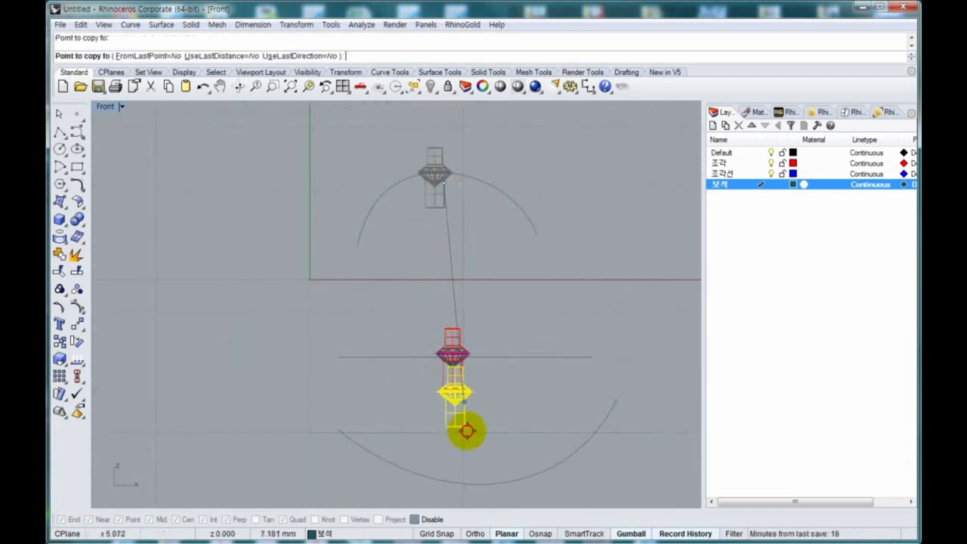
click(473, 458)
right_click(473, 457)
- Shift the block on the arch slightly sideways so its girdle sits evenly on the crest
scroll(422, 205, up, 4)
right_drag(488, 376, 473, 437)
scroll(467, 330, down, 4)
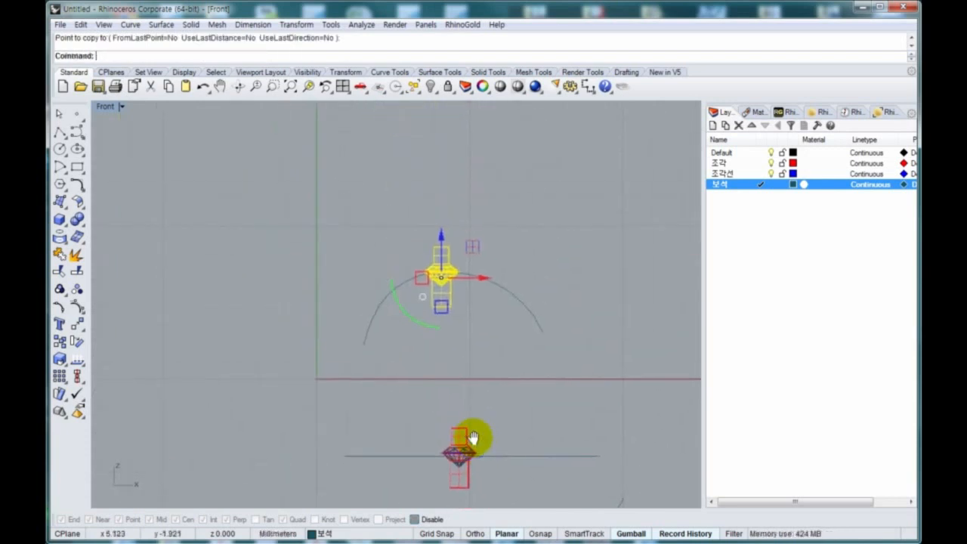
scroll(453, 302, up, 15)
drag(485, 225, 514, 225)
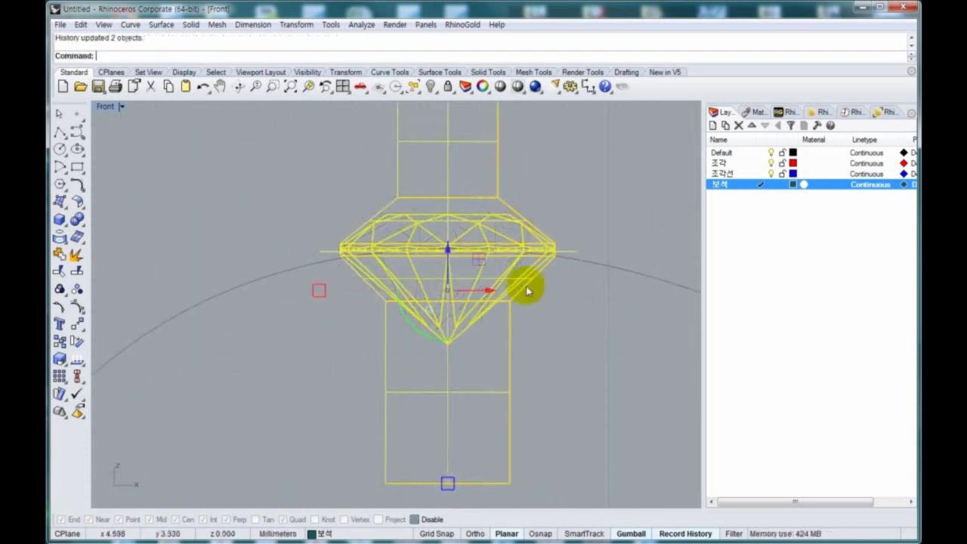
- Select both lower block copies and shift them slightly left, roughly beneath the block on the arch
scroll(526, 291, down, 7)
right_drag(527, 291, 398, 234)
scroll(397, 234, down, 5)
right_drag(393, 318, 385, 203)
scroll(422, 314, down, 5)
right_drag(422, 315, 394, 226)
click(339, 232)
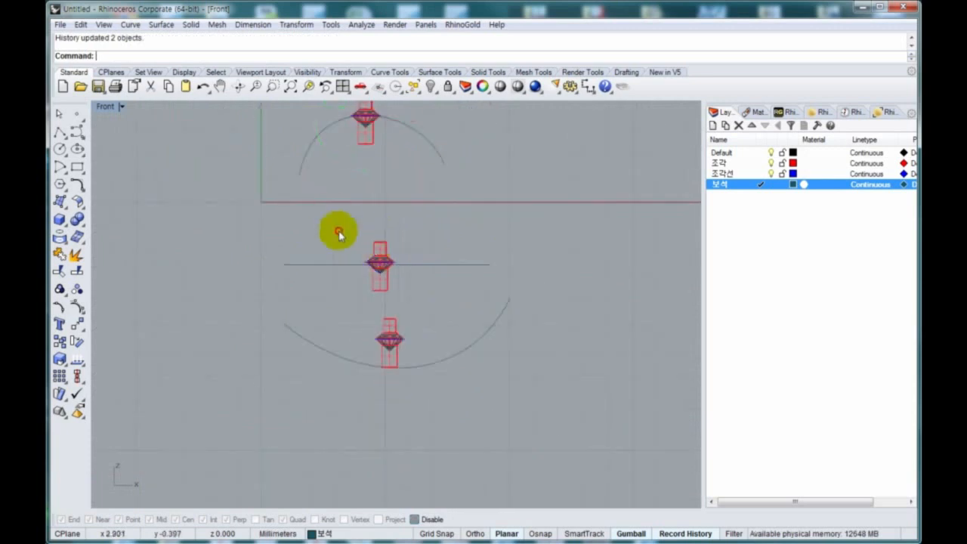
drag(340, 232, 415, 389)
drag(394, 329, 381, 326)
- Copy the block on the arch's crest to its right, leaving a small gap between the girdles
right_drag(367, 164, 383, 310)
scroll(383, 295, up, 10)
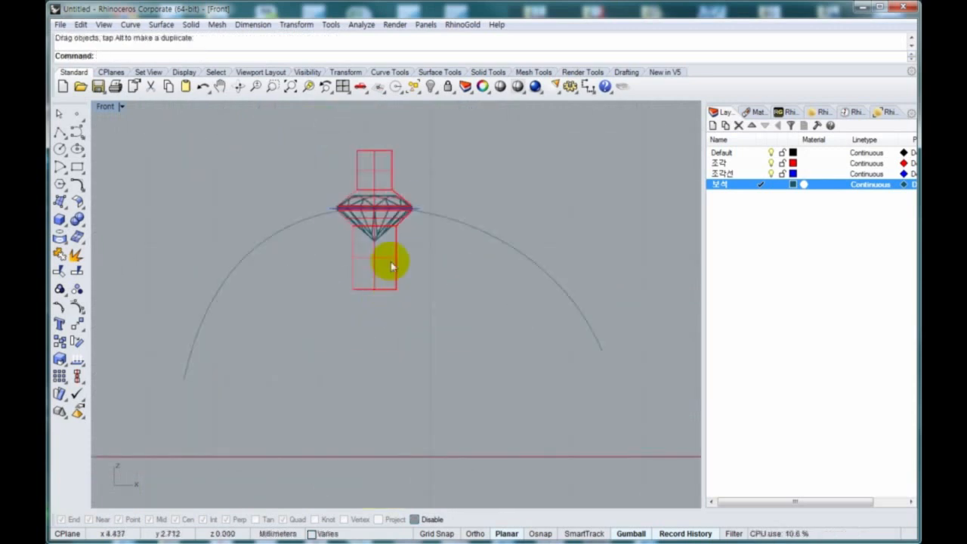
click(394, 264)
right_drag(398, 187, 383, 228)
scroll(385, 233, up, 6)
right_click(373, 243)
click(373, 242)
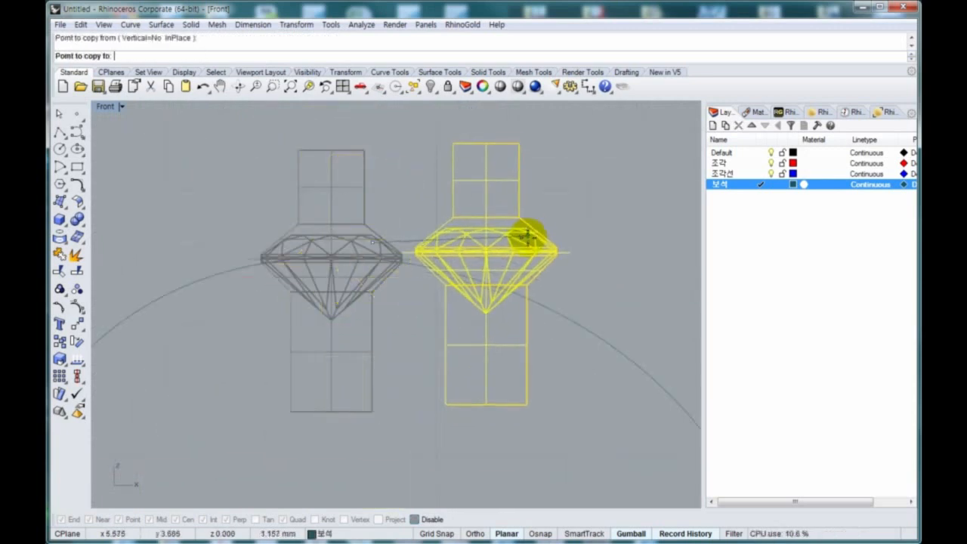
click(528, 242)
right_click(529, 244)
- Rotate the right-hand block copy clockwise to follow the arch's downward slope
click(534, 268)
key(r)
click(414, 255)
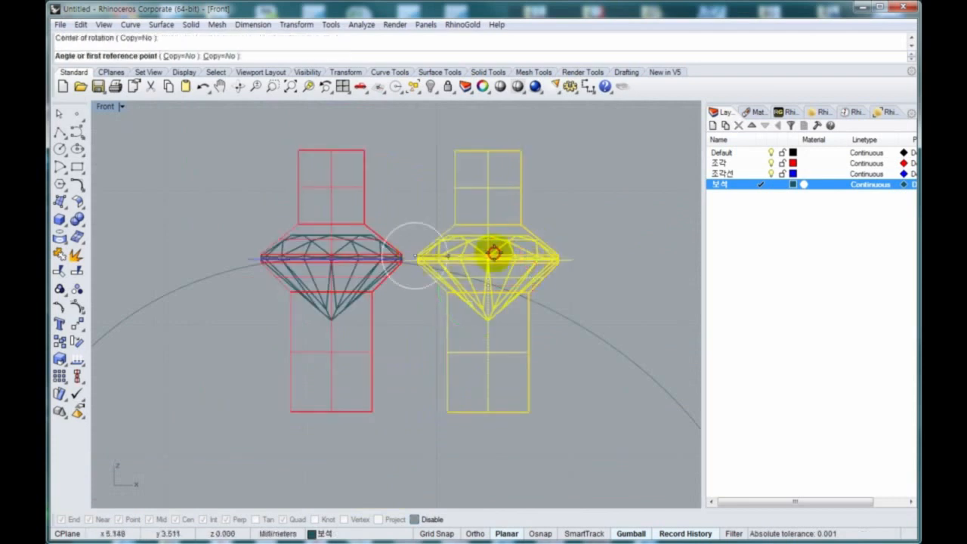
click(492, 253)
click(522, 315)
- Move the tilted block so its girdle centre lies on the arch, and rotate it slightly to match the slope
scroll(470, 268, up, 6)
drag(476, 272, 492, 241)
right_click(492, 241)
click(492, 241)
scroll(323, 198, down, 4)
right_drag(323, 198, 414, 241)
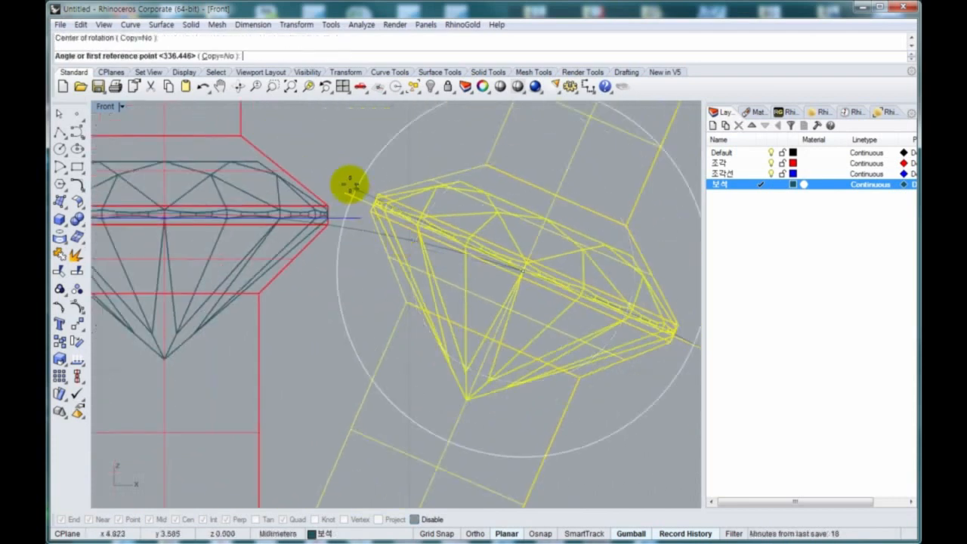
click(348, 187)
click(328, 264)
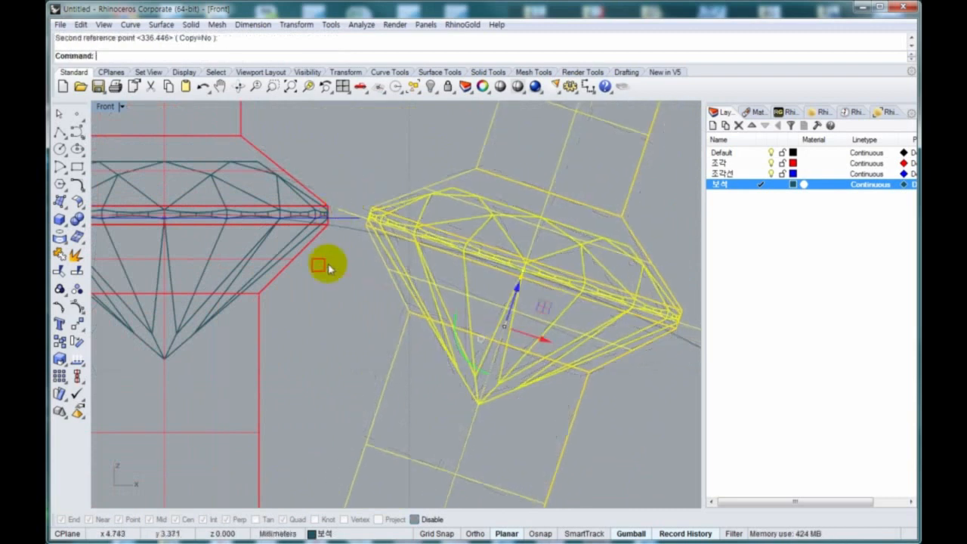
- Examine the gap and the overlapping spacing circles between the two neighbouring gems on the arch
right_drag(328, 264, 353, 241)
scroll(353, 241, down, 4)
click(355, 291)
scroll(362, 214, up, 4)
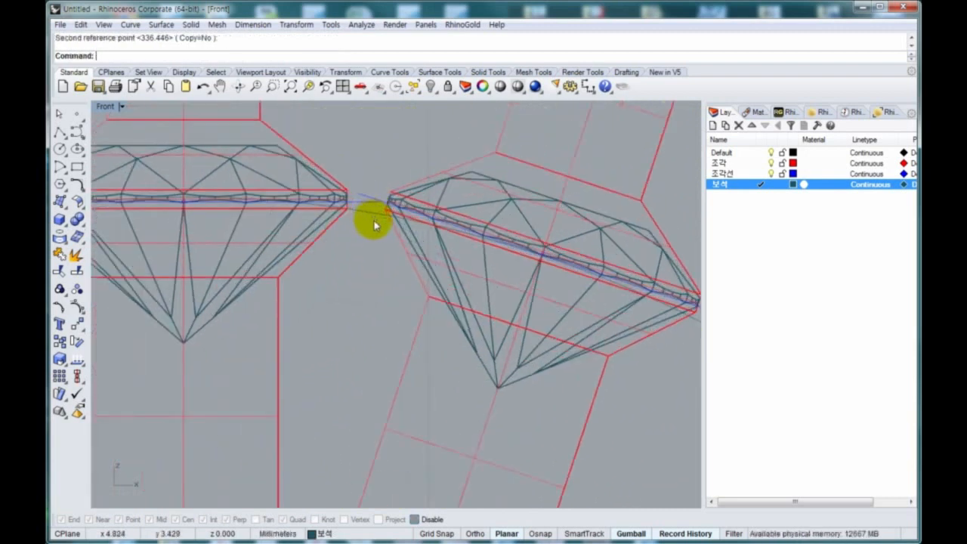
scroll(374, 225, up, 2)
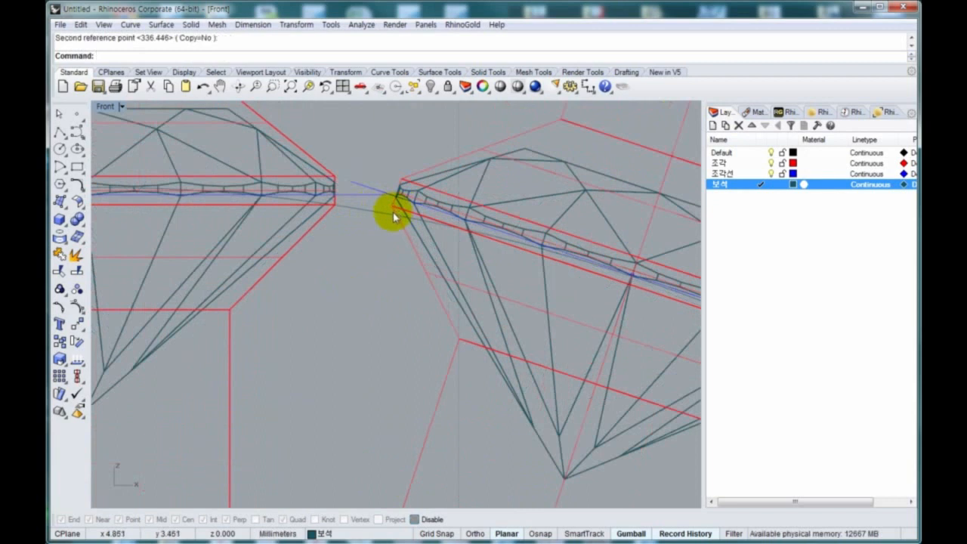
right_drag(327, 218, 401, 255)
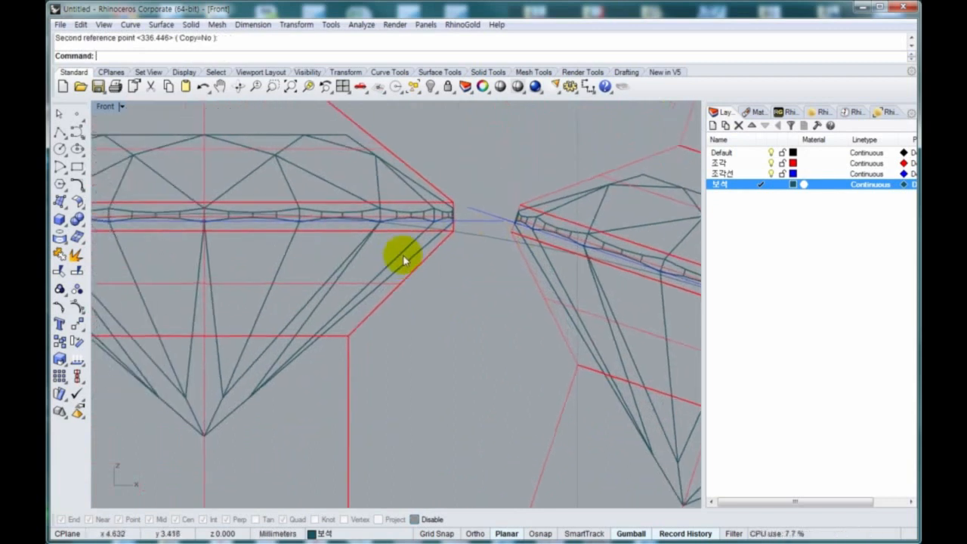
scroll(401, 255, down, 3)
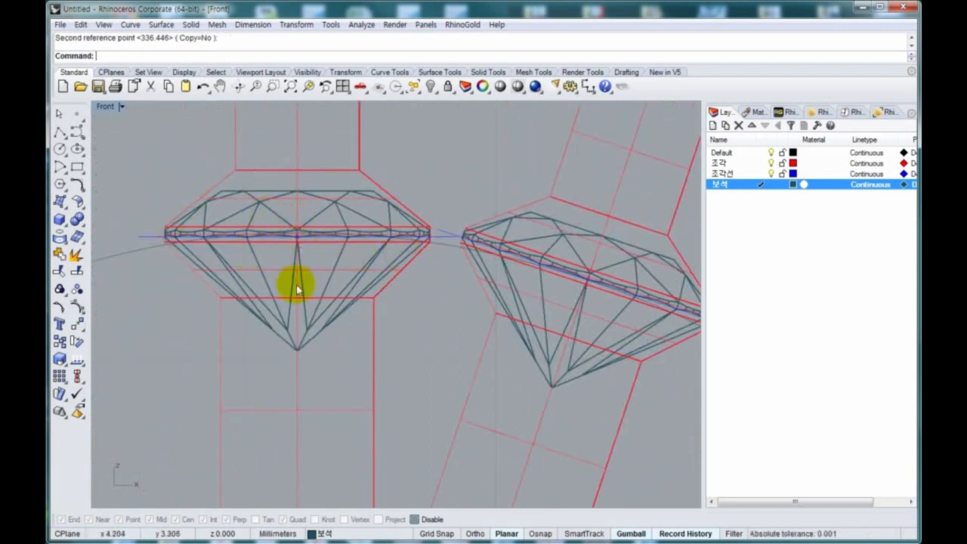
- Open the block for editing, lower the gem and cutter relative to the spacing circle, and finish the edit
double_click(321, 302)
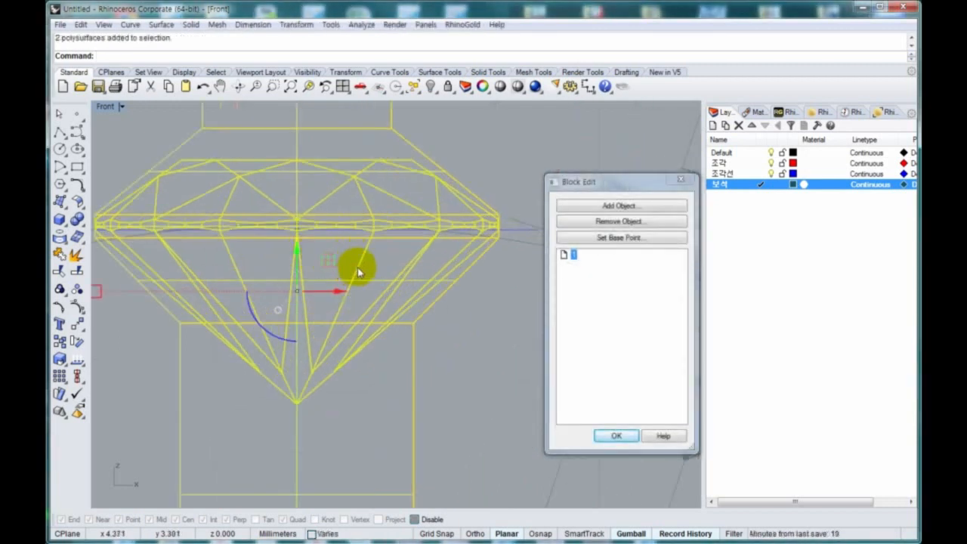
drag(358, 271, 358, 281)
click(616, 436)
scroll(441, 179, up, 3)
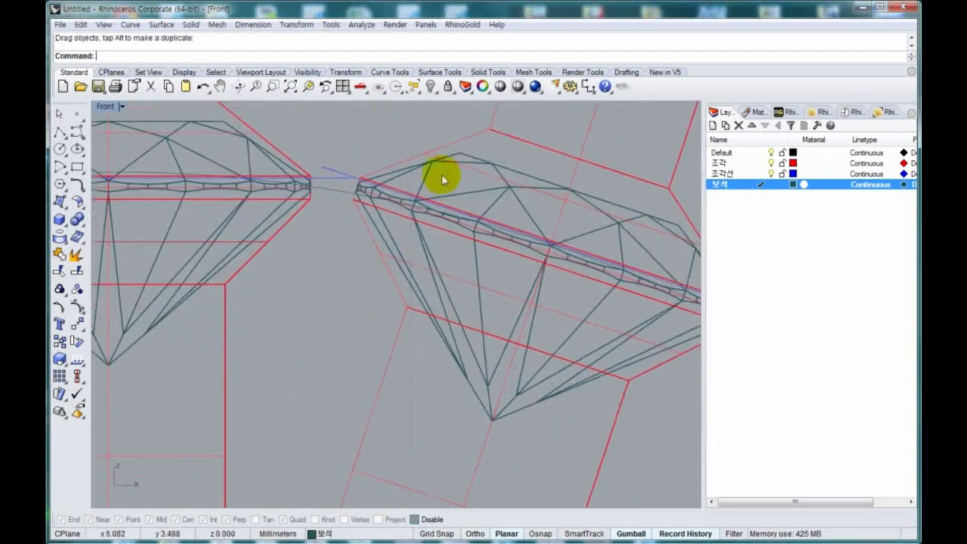
scroll(436, 261, down, 2)
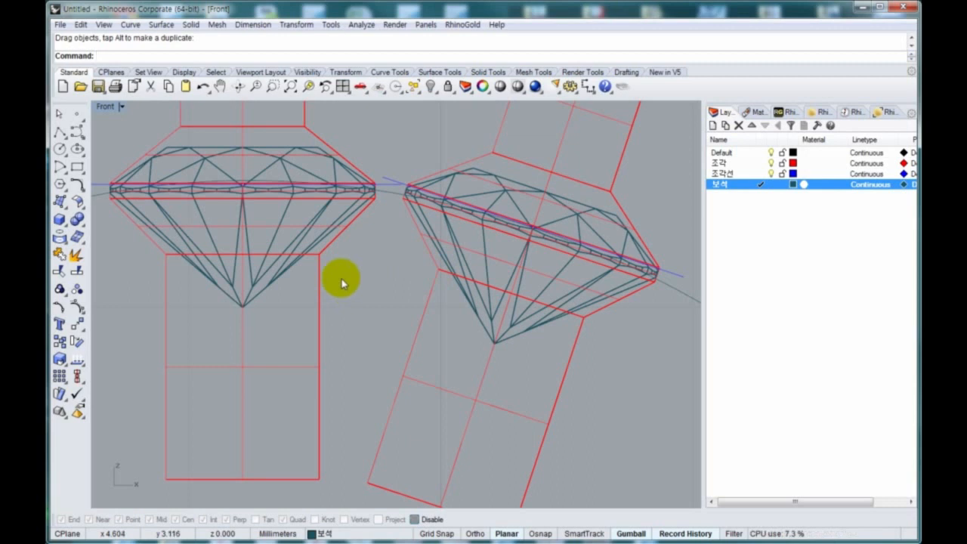
- Undo the last block edit that lowered the gem and cutter relative to the spacing circle
scroll(339, 284, down, 3)
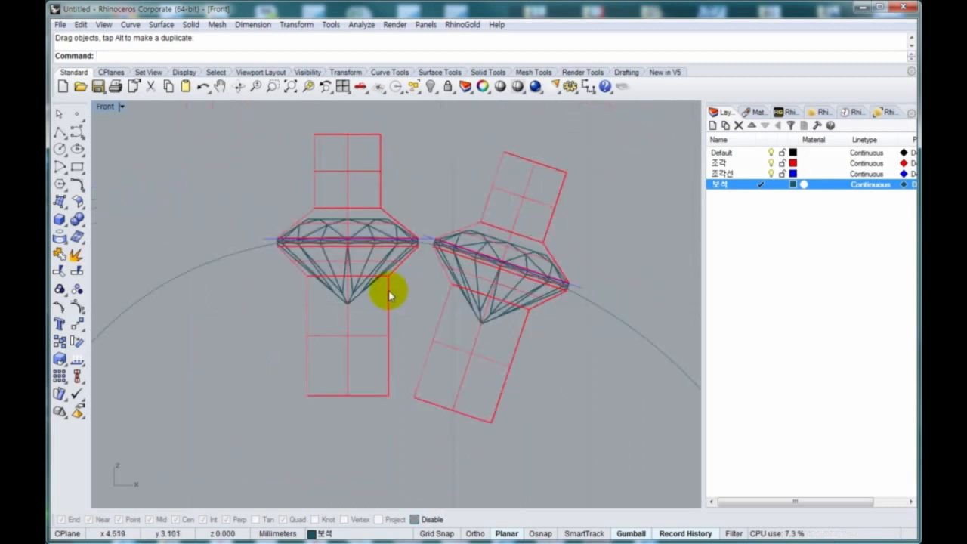
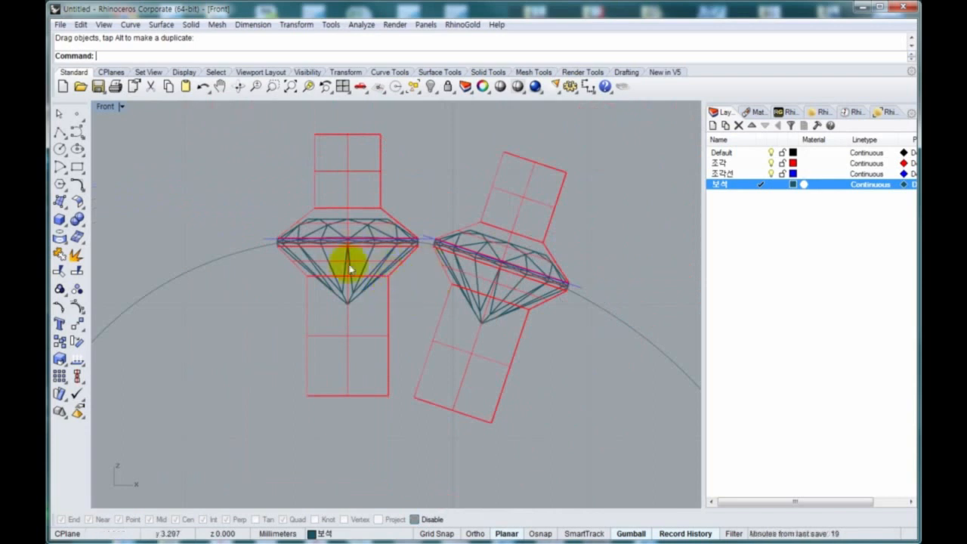
scroll(349, 269, up, 2)
key(ctrl+z)
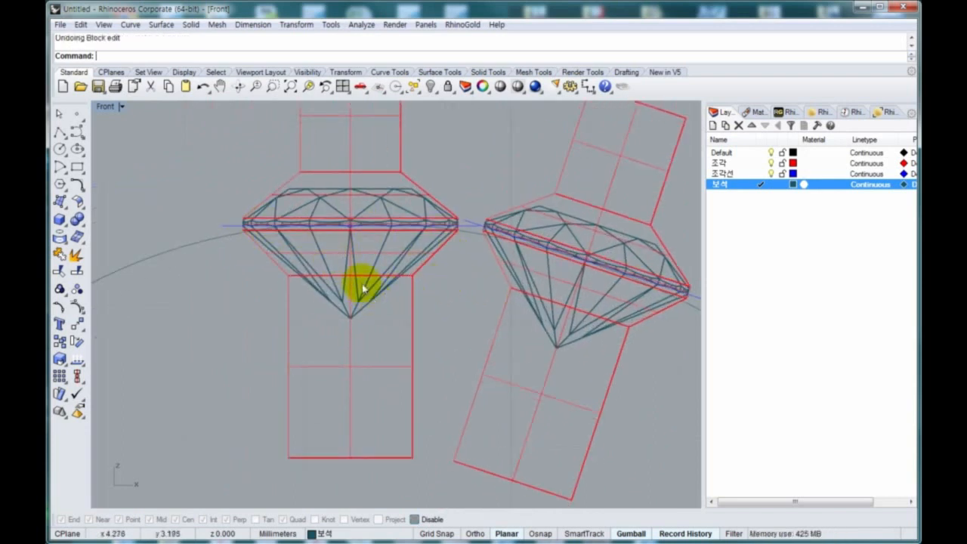
- Examine the gap between the two neighbouring gems on the arch and how their spacing circles meet
scroll(464, 224, up, 2)
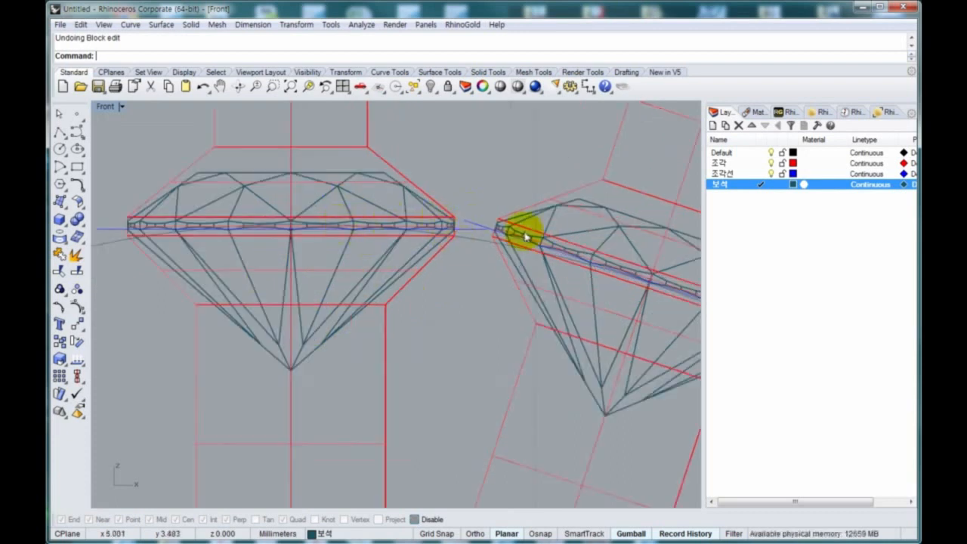
right_drag(415, 244, 380, 290)
scroll(415, 287, up, 2)
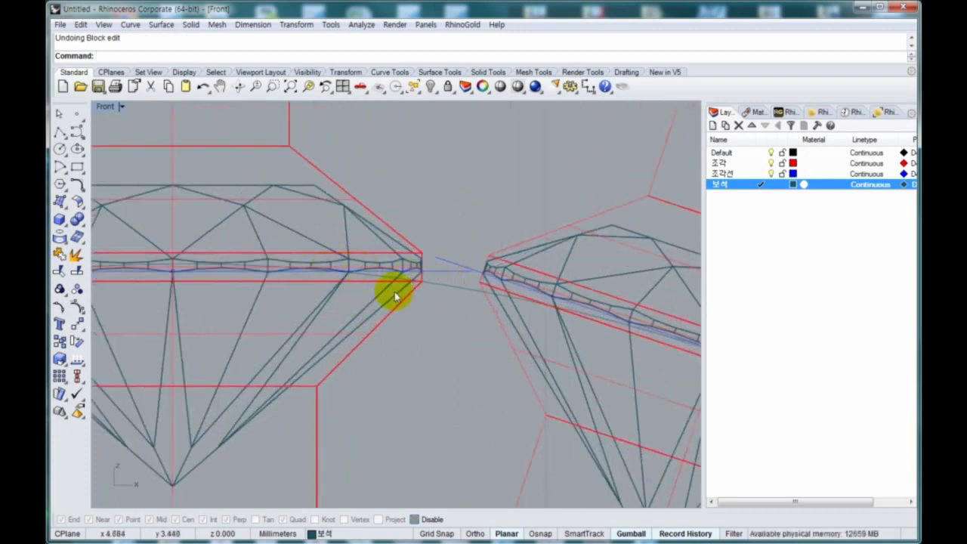
ctrl+shift+drag(426, 404, 280, 346)
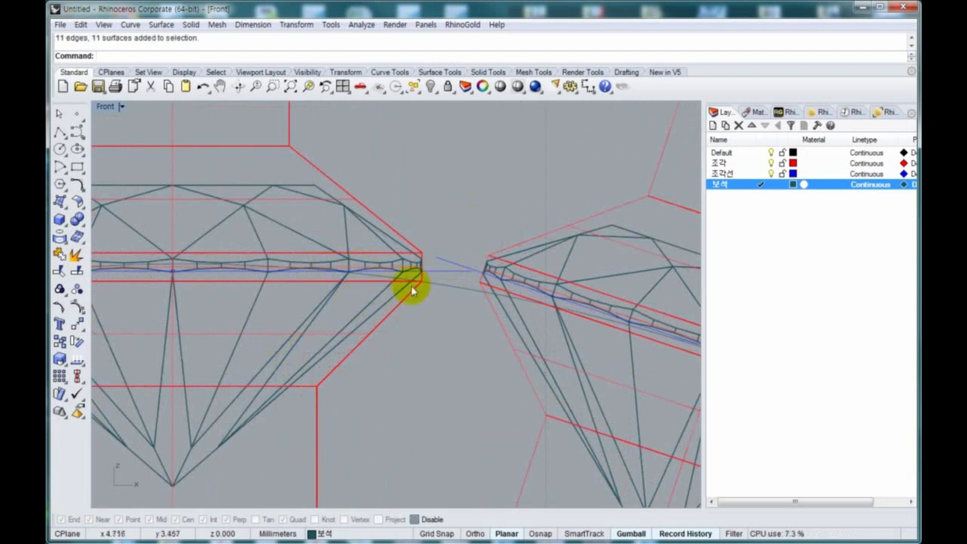
scroll(371, 324, down, 3)
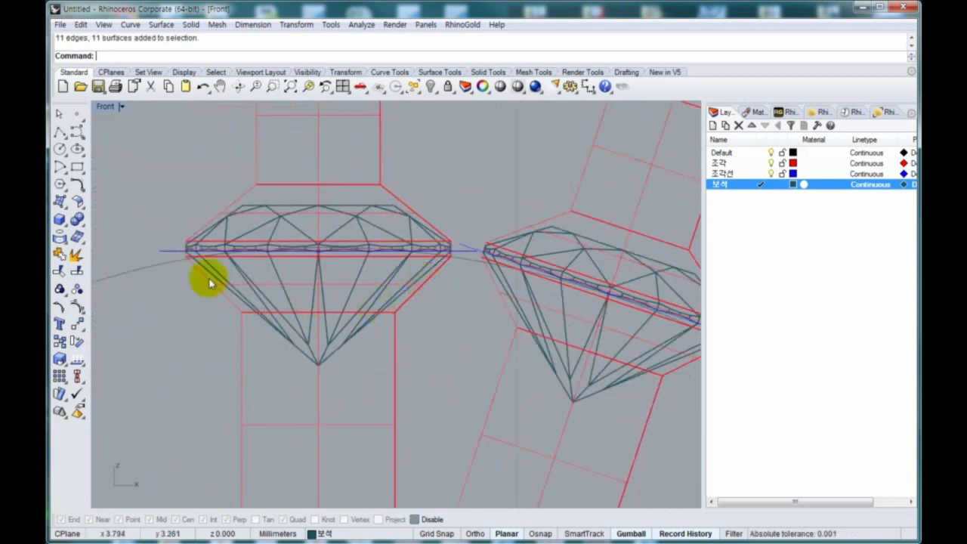
scroll(370, 305, up, 1)
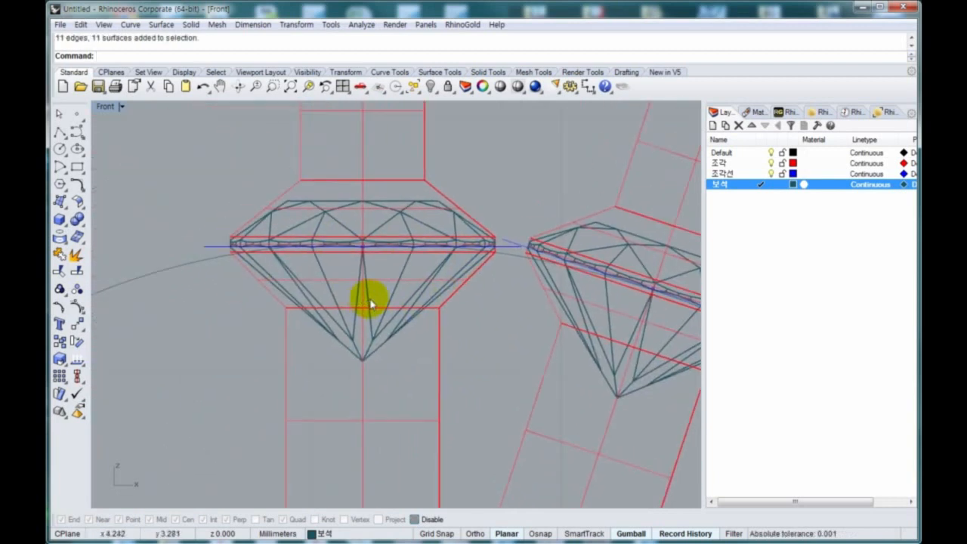
scroll(384, 332, down, 3)
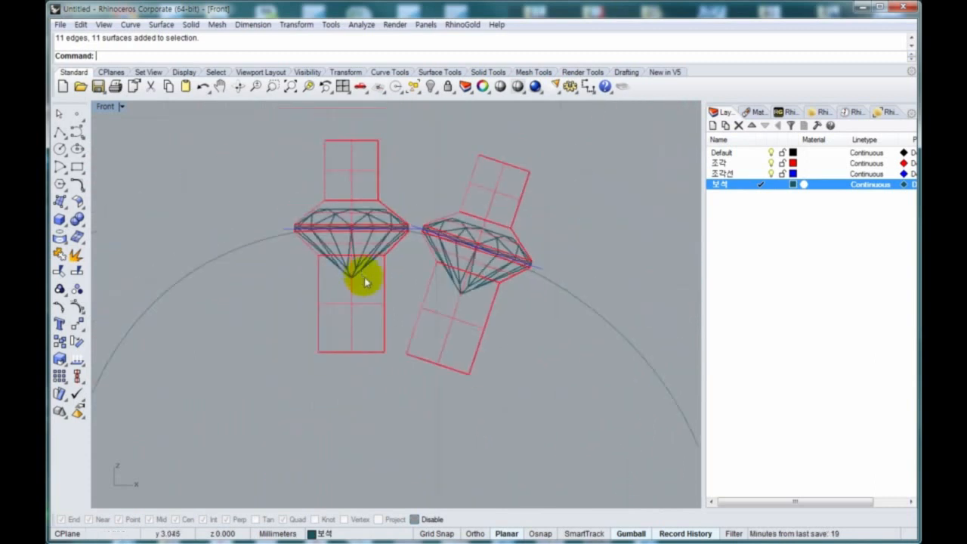
- Move the block near the straight line down so its girdle lies on the line
scroll(371, 382, down, 4)
scroll(379, 389, up, 5)
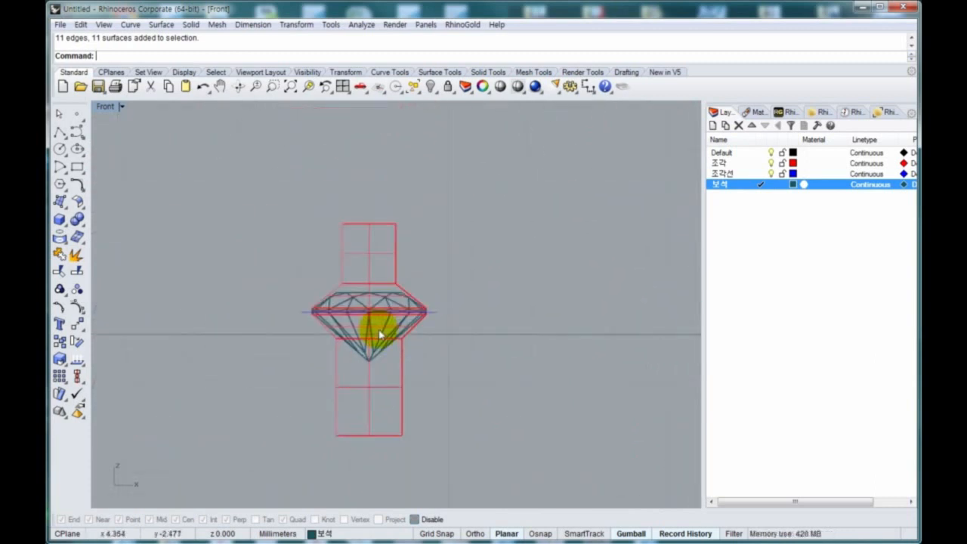
drag(395, 292, 400, 337)
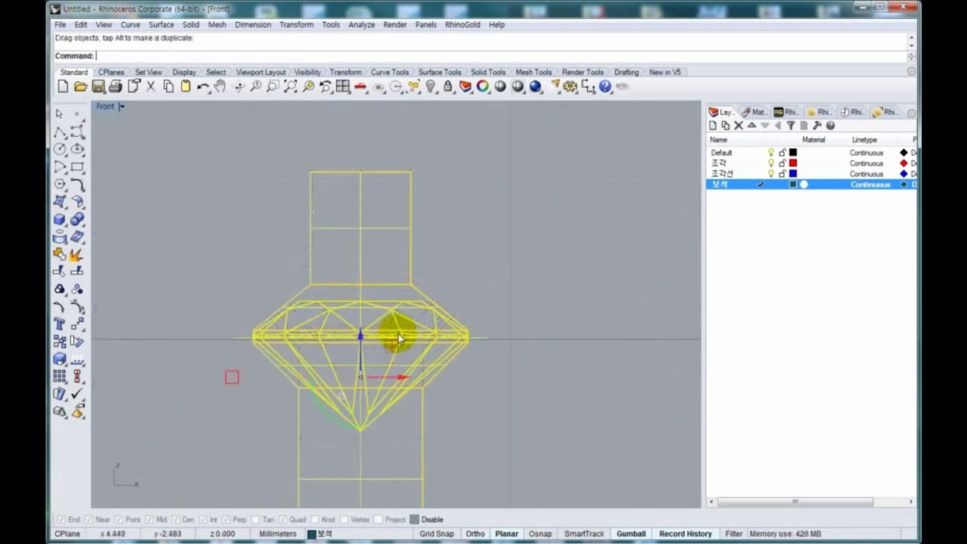
shift+right_drag(435, 369, 410, 219)
- Move the lower block onto the bowl-shaped curve so its girdle lies at the curve's lowest area
scroll(412, 340, down, 6)
right_drag(424, 424, 405, 298)
click(414, 394)
drag(435, 275, 520, 394)
scroll(482, 412, up, 3)
scroll(480, 398, up, 8)
right_drag(433, 396, 519, 350)
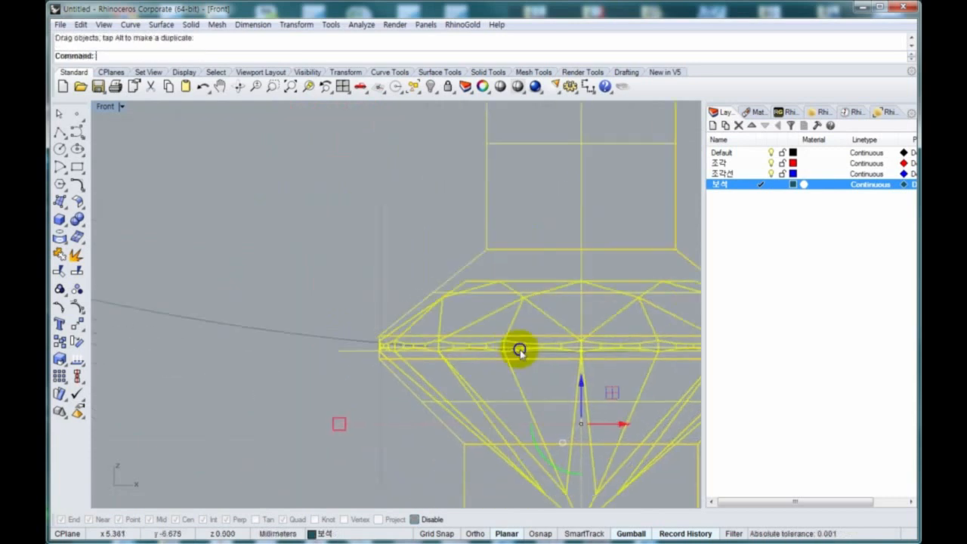
- Mirror the block on the bowl-shaped curve about a vertical plane to create a neighbouring copy on its left
scroll(519, 349, down, 6)
text(mi)
key(Return)
click(438, 352)
shift+click(444, 287)
key(Escape)
scroll(399, 364, up, 4)
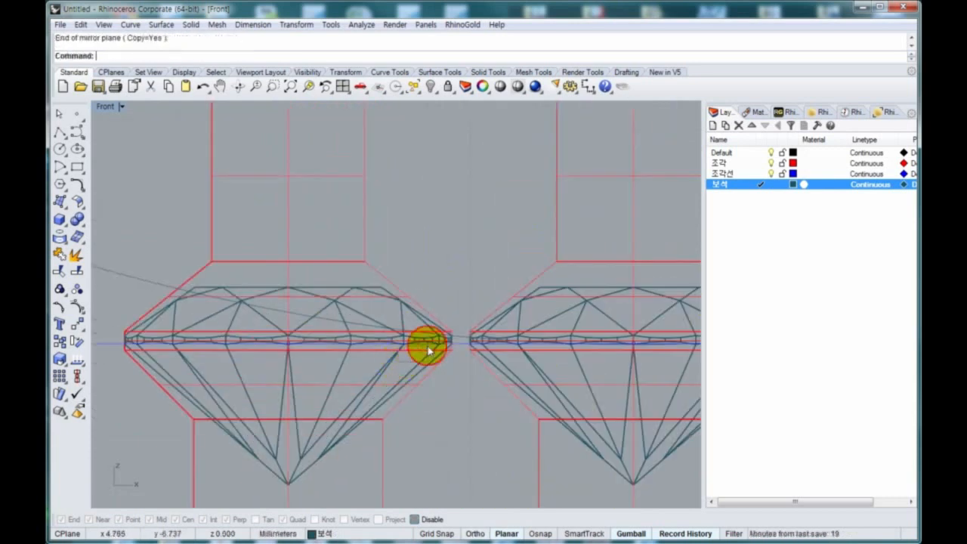
- Shift the mirrored block slightly toward the curve and rotate it clockwise about its inner girdle edge to follow the bowl's slope
drag(427, 347, 419, 341)
text(ro)
key(Return)
click(439, 339)
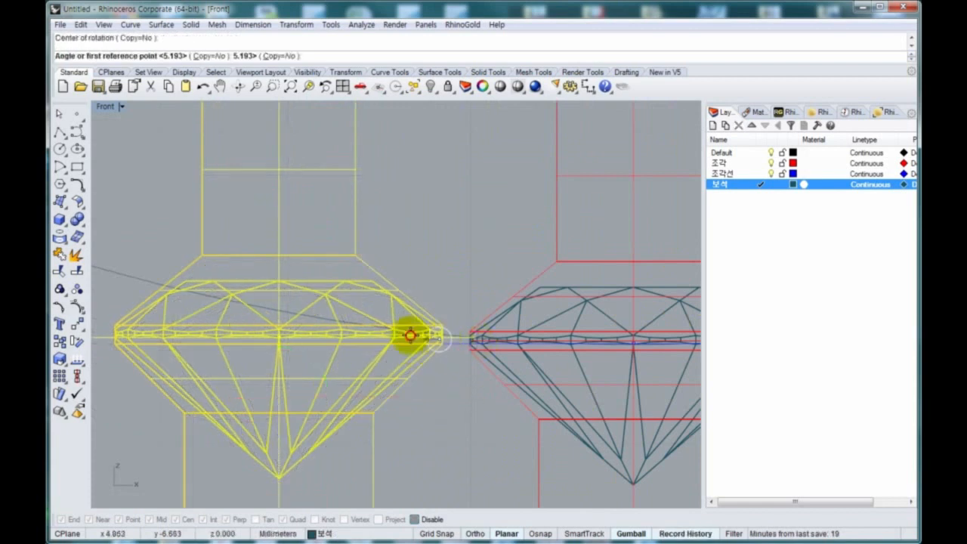
click(408, 334)
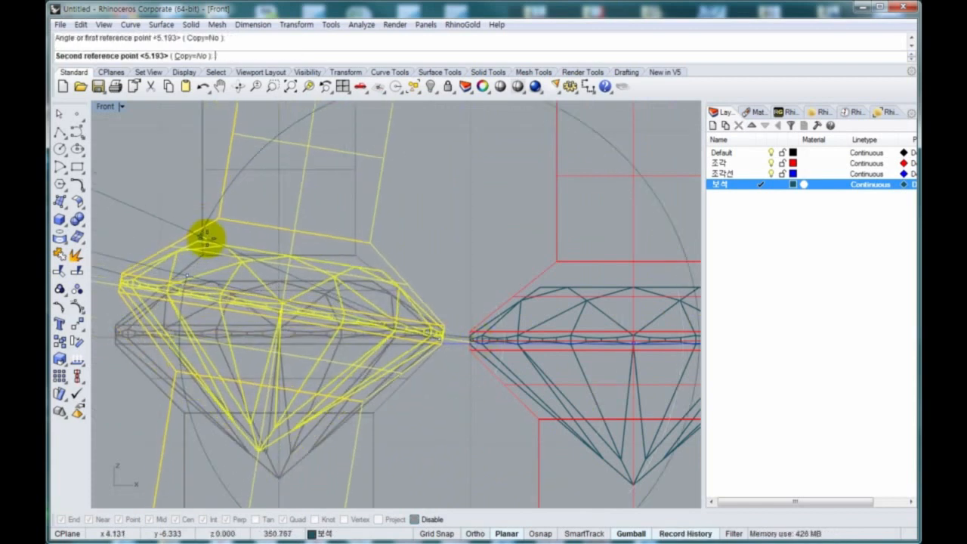
click(211, 236)
- Rotate the tilted block slightly further clockwise about its girdle centre
right_drag(258, 330, 325, 324)
right_click(348, 301)
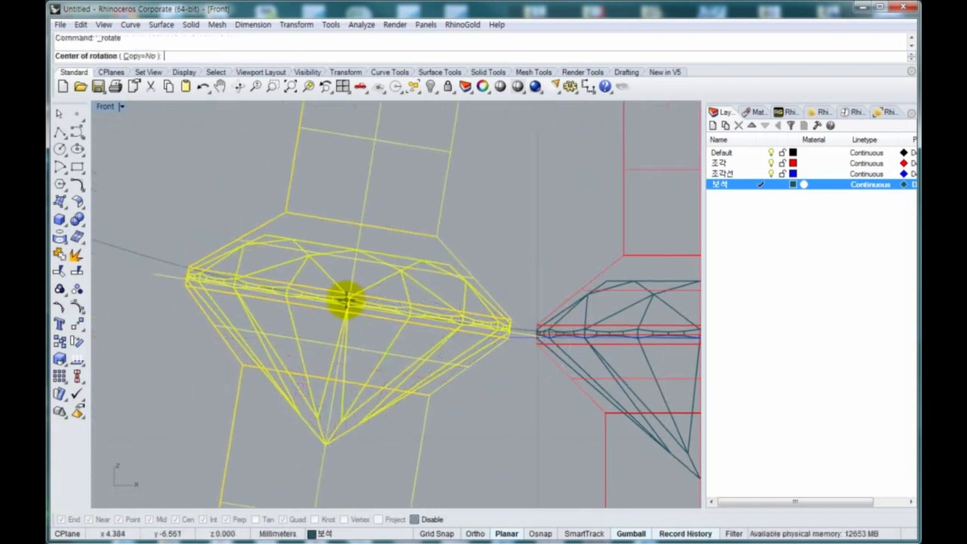
click(347, 305)
click(518, 295)
click(524, 312)
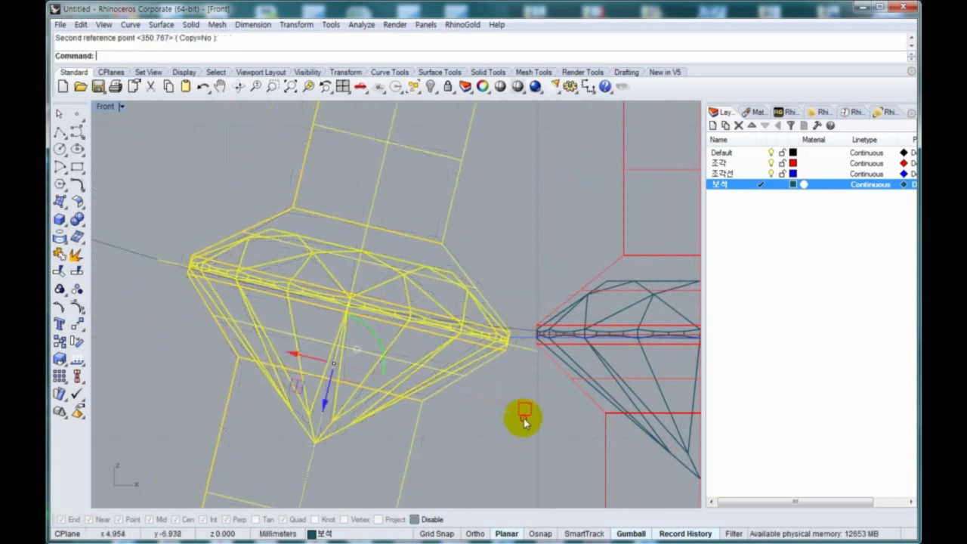
key(Escape)
- Rotate the tilted block slightly counterclockwise about its girdle centre to match the bowl-shaped curve's slope
click(344, 307)
right_click(345, 306)
click(348, 305)
click(543, 401)
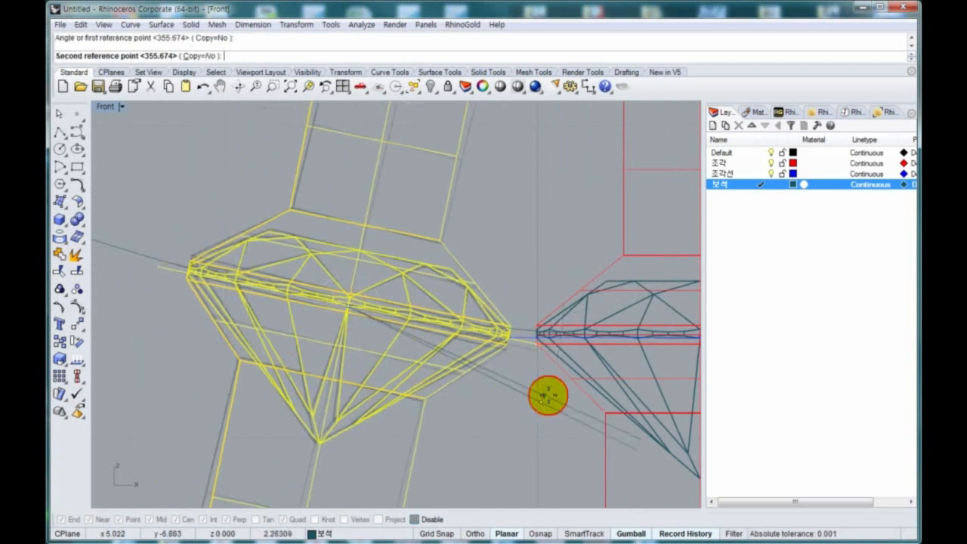
click(548, 394)
key(Escape)
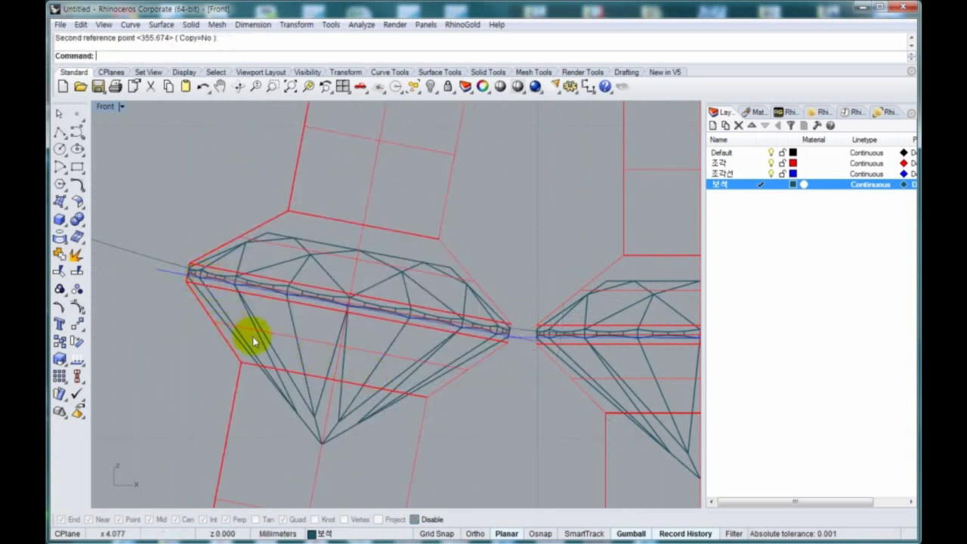
- Open the block on the bowl-shaped curve for editing, raise the gem and cutter above the spacing circle, and finish the edit
right_drag(550, 366, 366, 345)
click(531, 406)
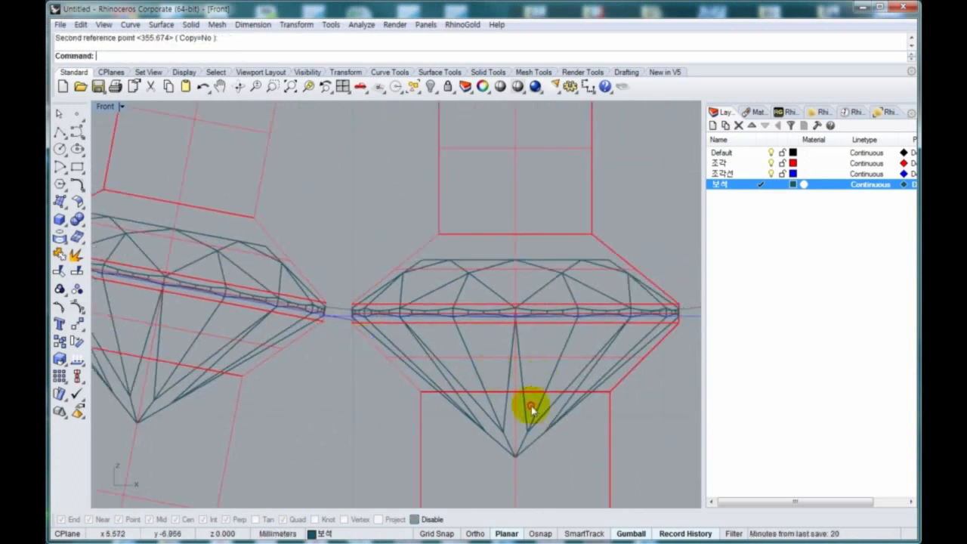
double_click(531, 405)
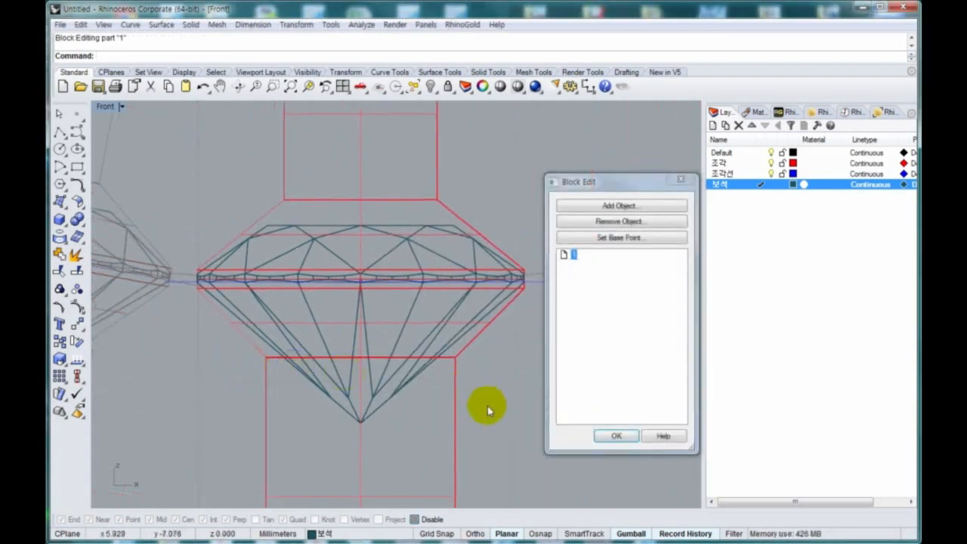
click(397, 293)
click(588, 429)
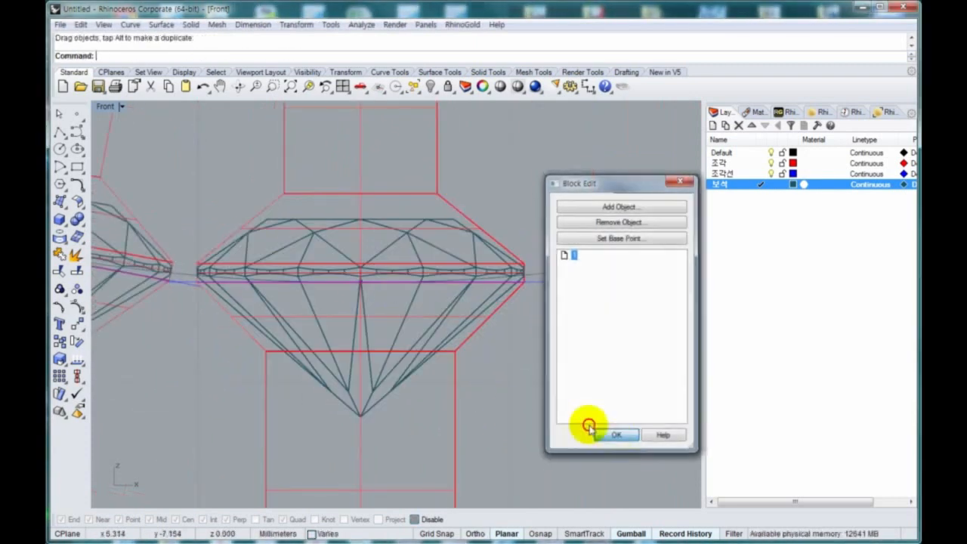
- Examine the gap between the two gems on the bowl-shaped curve and compare the block placements on all three curves
scroll(430, 368, down, 4)
right_drag(325, 355, 352, 356)
scroll(360, 355, down, 4)
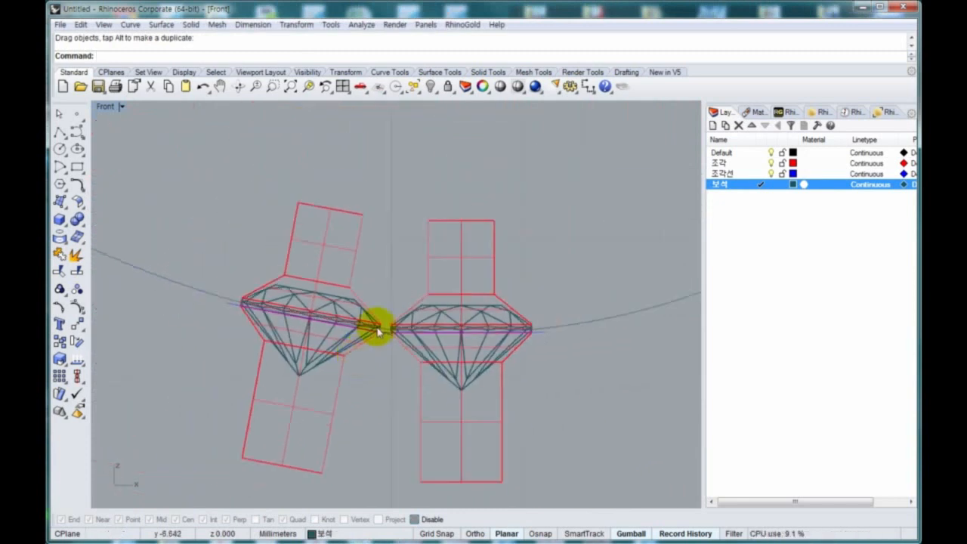
right_drag(464, 302, 392, 313)
scroll(408, 303, down, 6)
right_drag(343, 228, 483, 384)
scroll(382, 348, down, 8)
drag(548, 287, 345, 471)
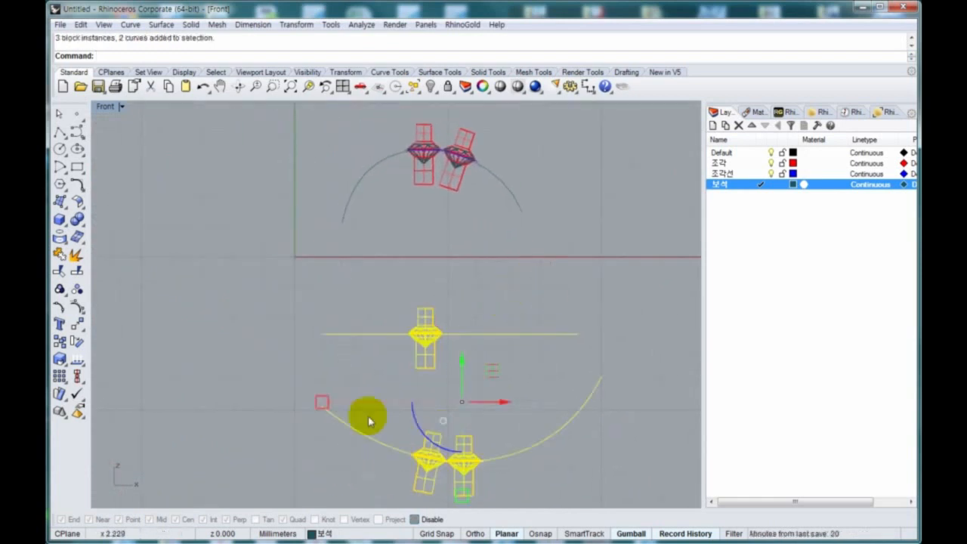
right_drag(423, 296, 434, 392)
- Undo the block placements and layer renaming, back to the original gem sets beside the empty test curves
key(ctrl+z)
key(ctrl+z)
key(ctrl+z)
key(ctrl+z)
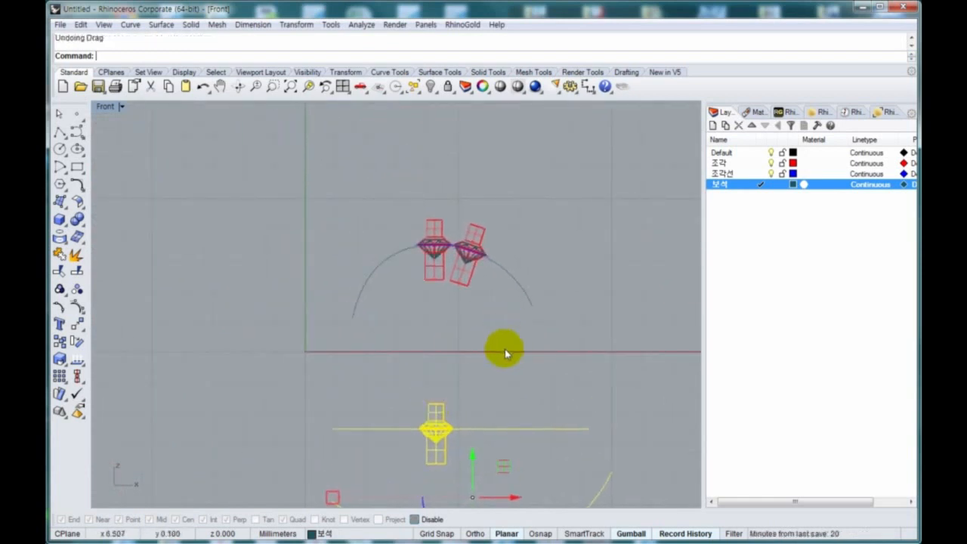
key(ctrl+z)
key(ctrl+z)
key(ctrl+z)
- Delete the upper pair of gem sets and the arched, straight and bowl-shaped test curves
drag(507, 305, 239, 218)
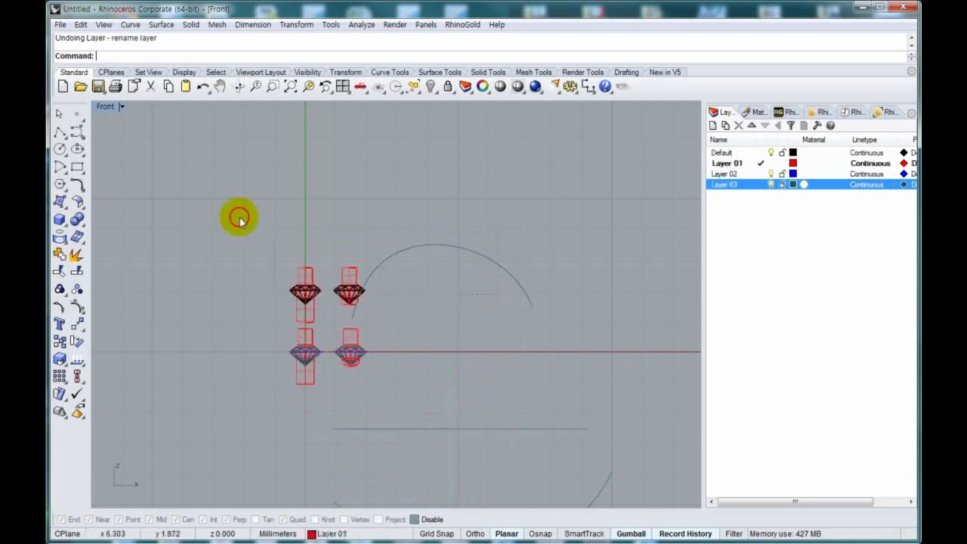
key(Delete)
drag(554, 382, 453, 480)
key(Delete)
right_drag(454, 481, 436, 342)
click(594, 312)
key(Delete)
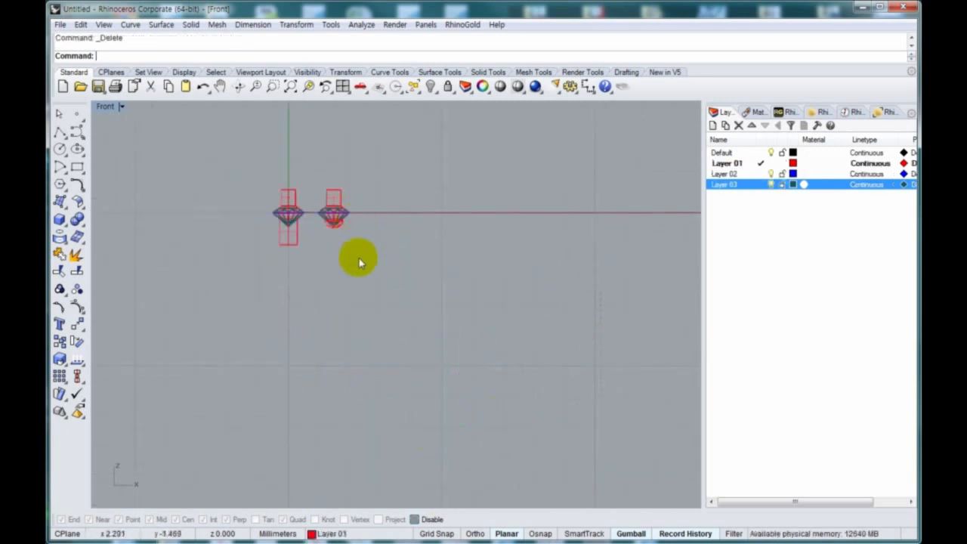
- Restore the four-viewport layout with 4View and frame the two remaining gem sets in the Top view
text(4View)
key(Return)
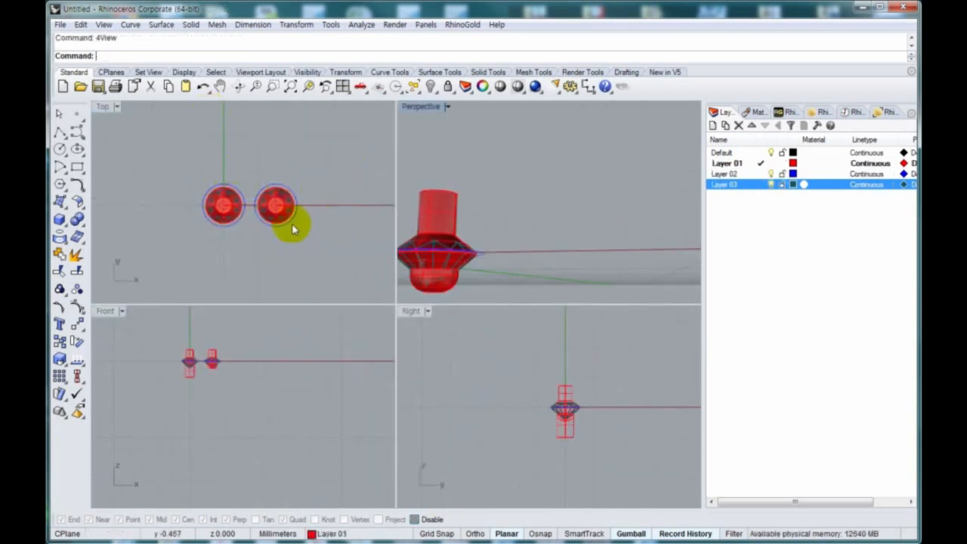
right_drag(291, 223, 253, 172)
scroll(253, 173, down, 4)
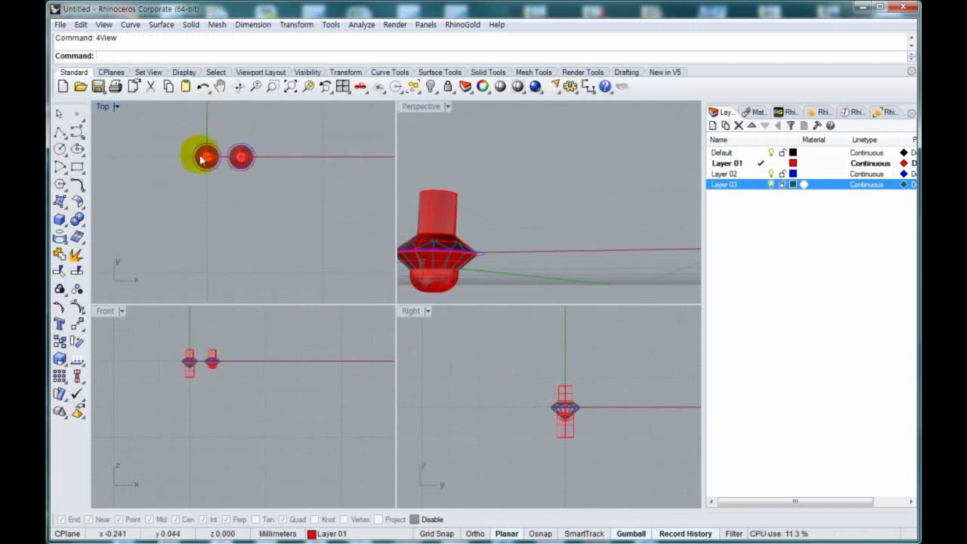
scroll(189, 145, up, 4)
- Move the right-hand gem set together with its centre point away from the X axis along positive Y in the Top view
drag(280, 140, 266, 166)
right_drag(274, 164, 245, 225)
drag(260, 230, 245, 149)
click(237, 200)
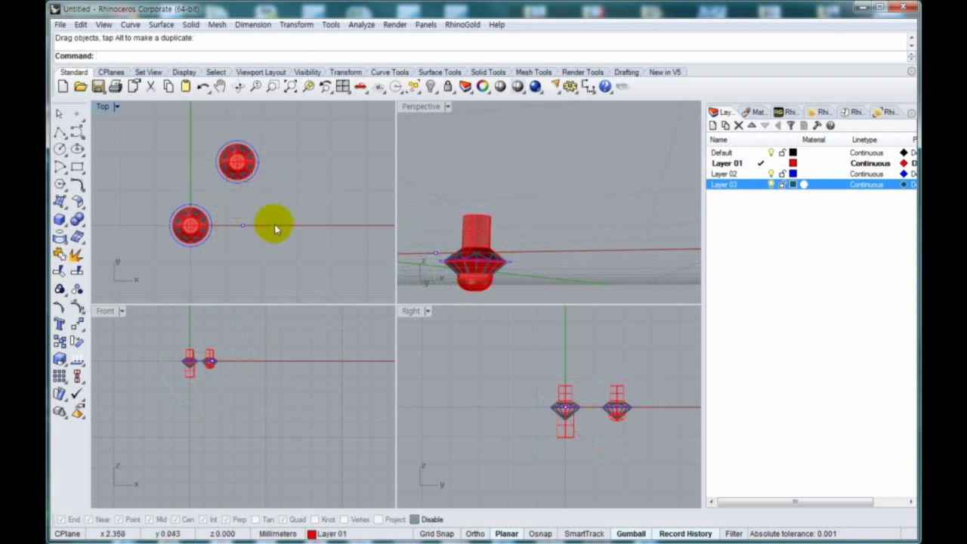
key(ctrl+z)
drag(263, 287, 245, 144)
click(269, 201)
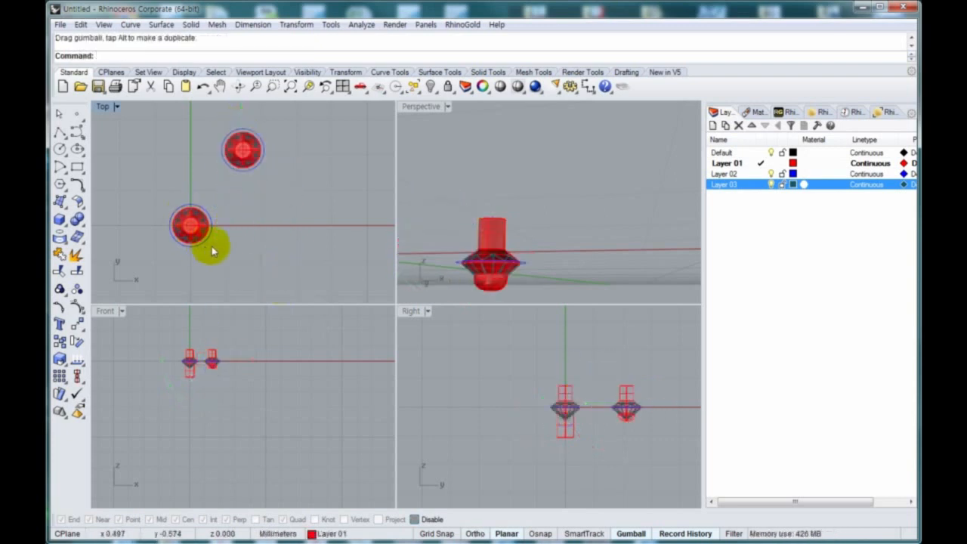
drag(212, 250, 180, 212)
right_drag(229, 244, 172, 208)
right_click(182, 225)
click(182, 227)
key(shift)
key(Escape)
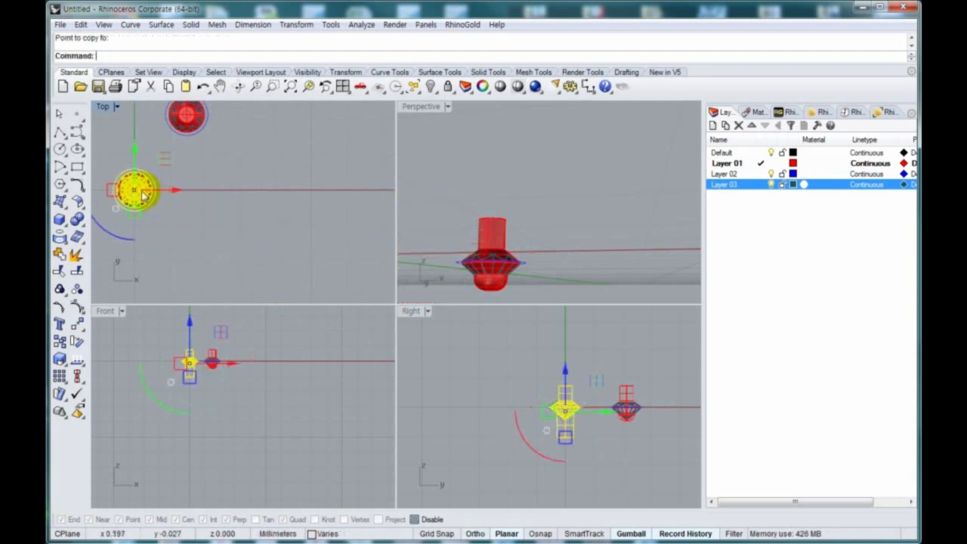
- Inspect the spacing circle and cutter of the gem set at the origin individually in the Top view
click(136, 192)
shift+click(136, 212)
click(156, 194)
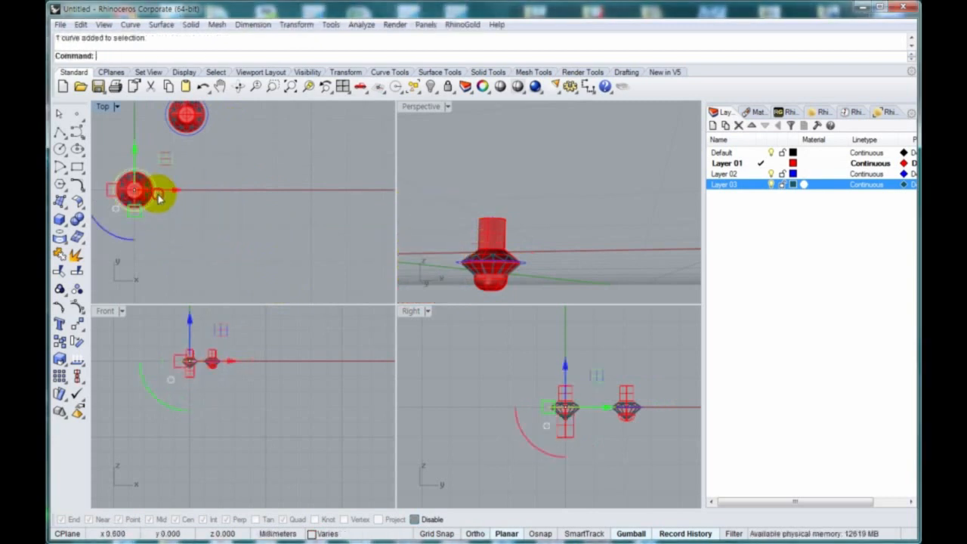
click(148, 201)
click(193, 219)
scroll(149, 214, up, 4)
right_drag(136, 186, 231, 208)
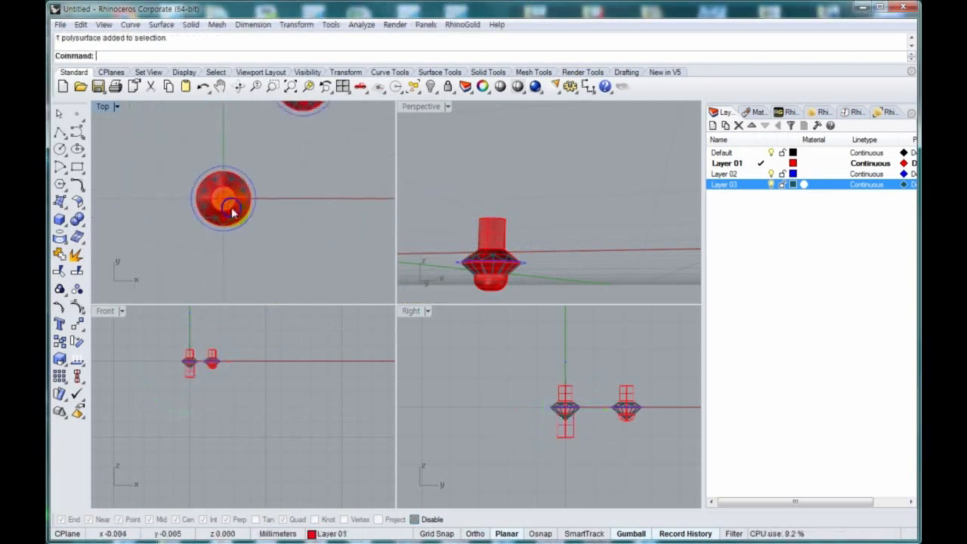
click(233, 208)
scroll(235, 212, up, 6)
right_drag(318, 250, 265, 214)
scroll(280, 235, down, 3)
click(279, 235)
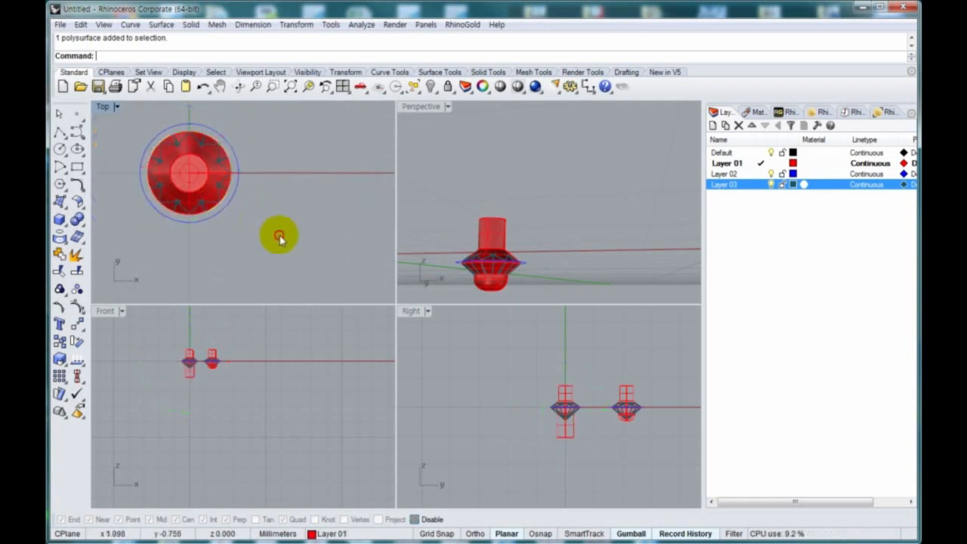
- Copy the complete gem set at the origin four times along the X axis, spaced apart in the Top view
drag(279, 249, 158, 144)
right_drag(244, 208, 209, 231)
scroll(214, 228, down, 7)
right_click(212, 238)
click(209, 248)
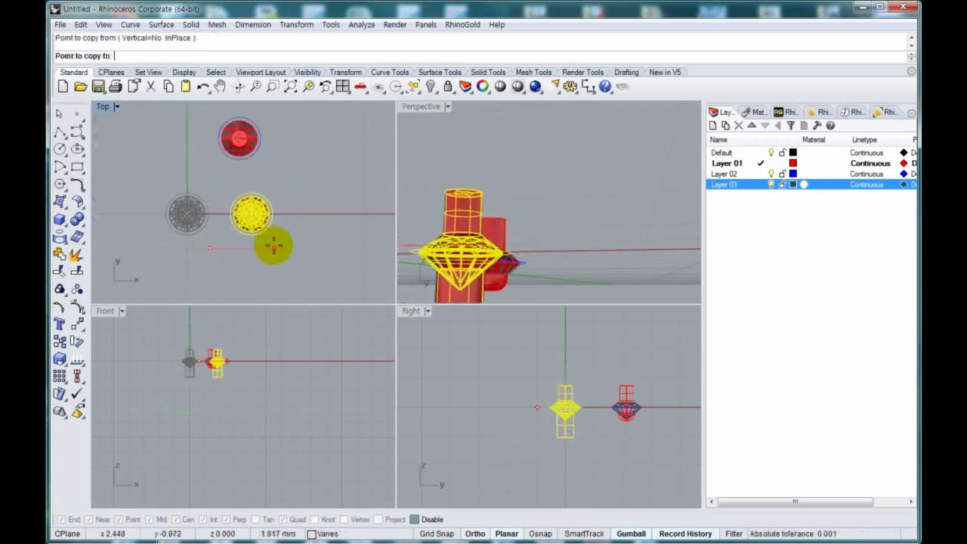
shift+click(273, 247)
click(339, 240)
right_drag(352, 240, 228, 247)
click(279, 247)
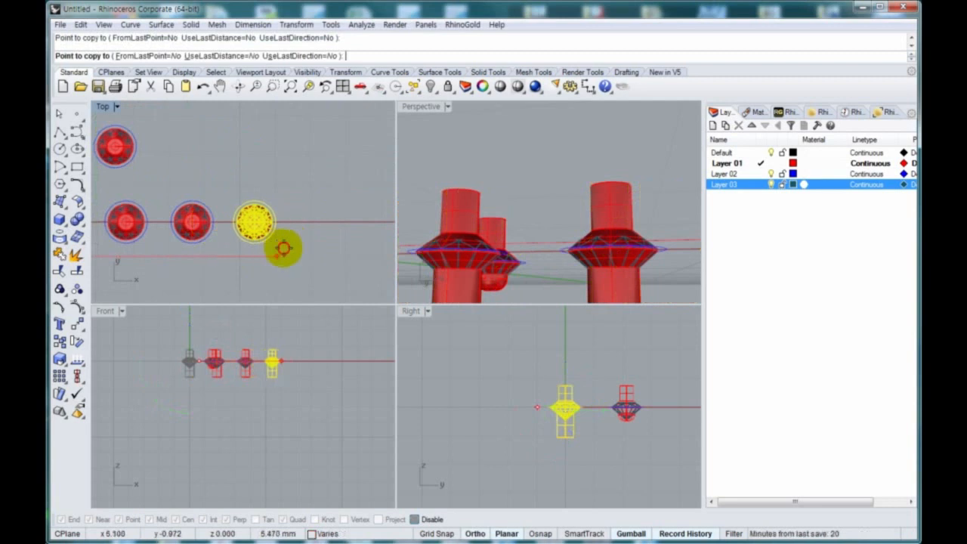
shift+click(344, 247)
right_click(267, 280)
right_drag(260, 277, 303, 271)
click(170, 239)
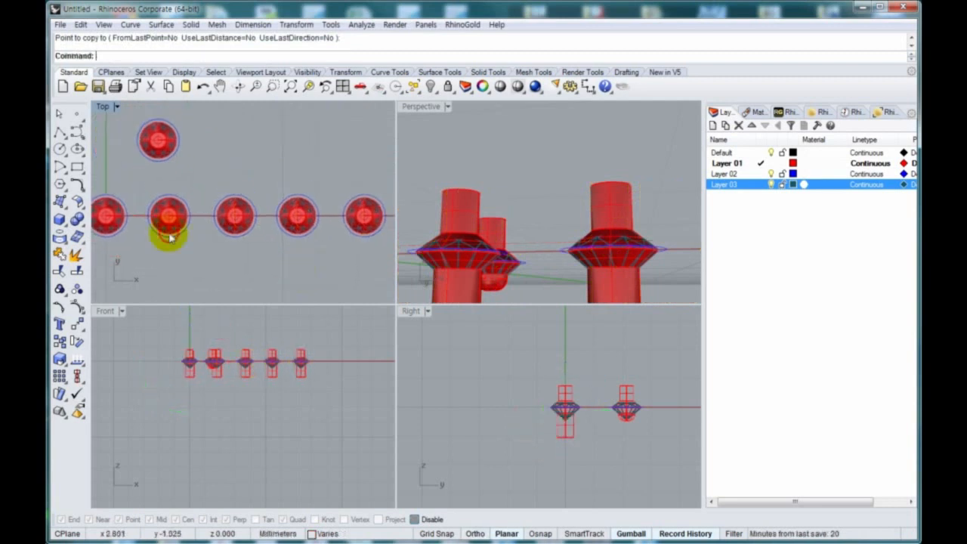
- Maximize the Top view and delete the outer spacing circles of the four copied gem sets
double_click(106, 106)
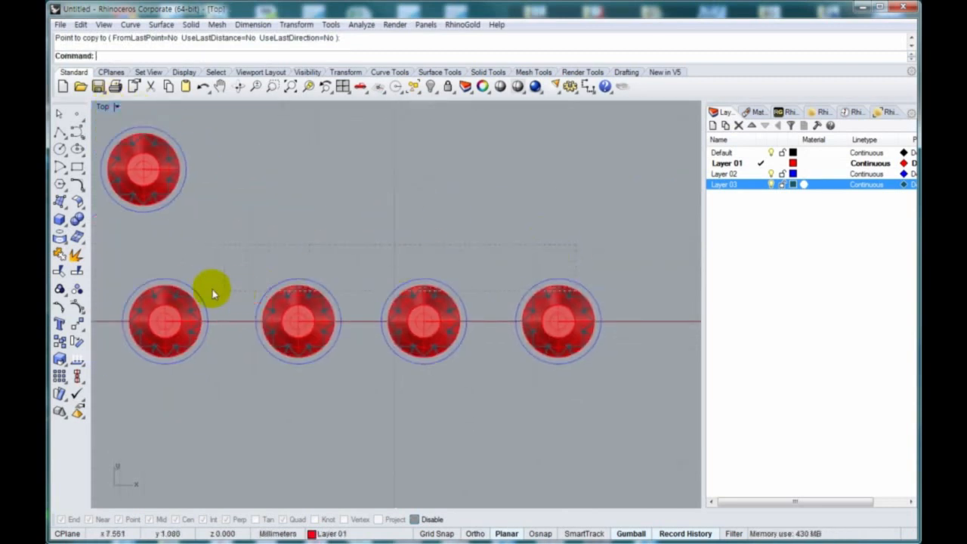
drag(179, 288, 187, 283)
drag(590, 241, 381, 278)
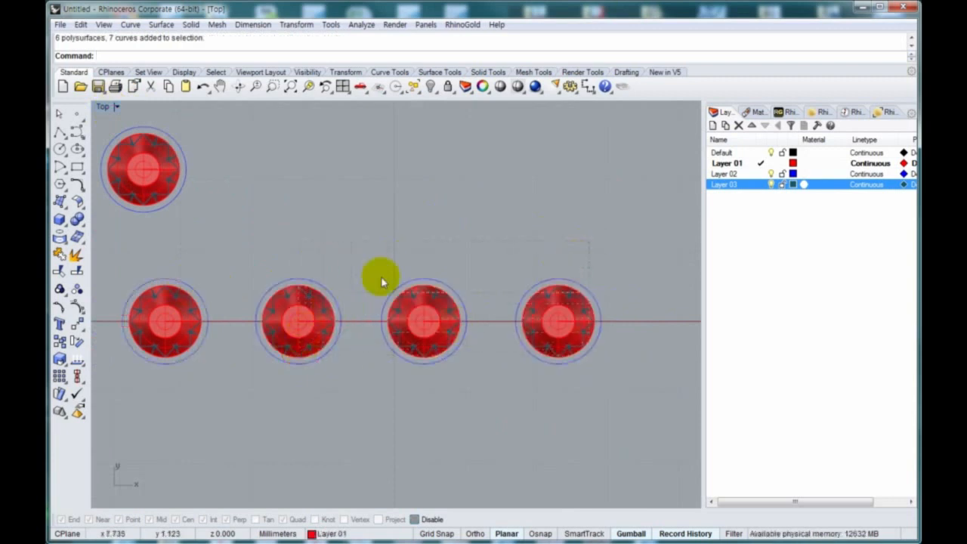
drag(150, 284, 149, 282)
key(Delete)
right_drag(274, 280, 383, 253)
scroll(384, 252, down, 4)
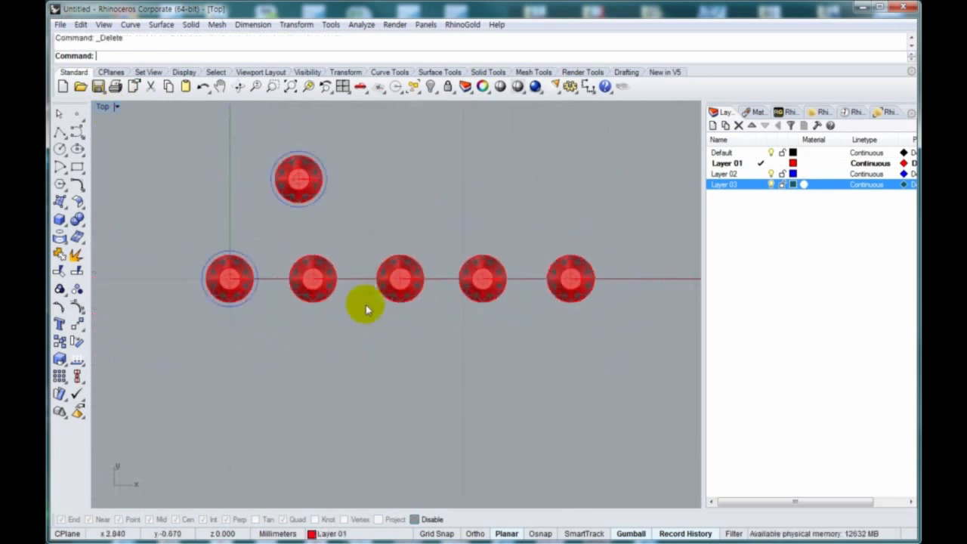
- Scale the first copied gem set beside the origin by a factor of 1.1 from its edge on the X axis
drag(350, 328, 231, 260)
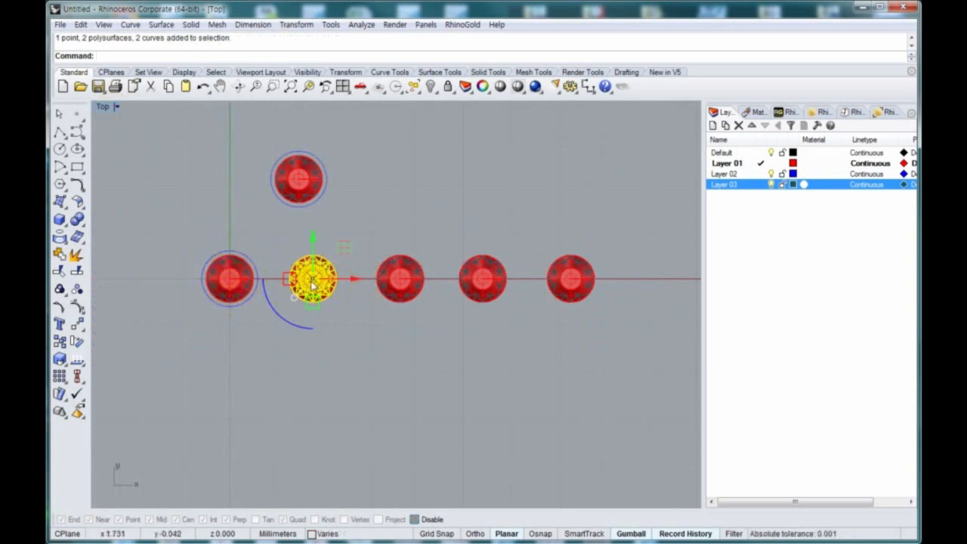
click(59, 358)
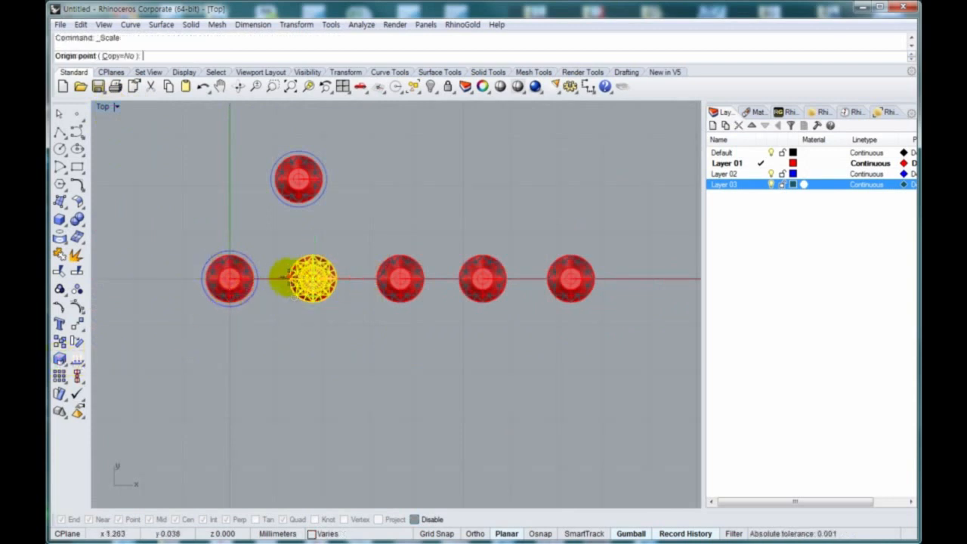
click(277, 279)
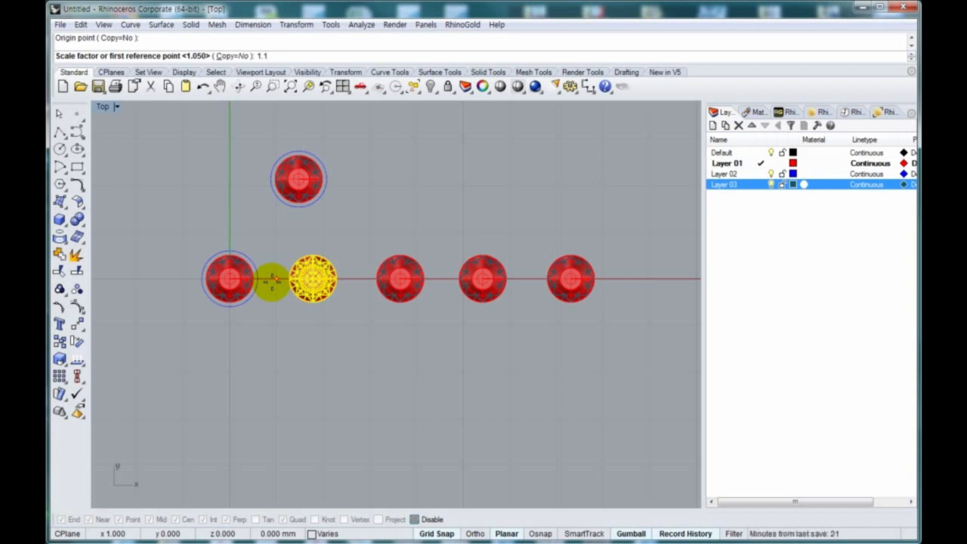
key(Return)
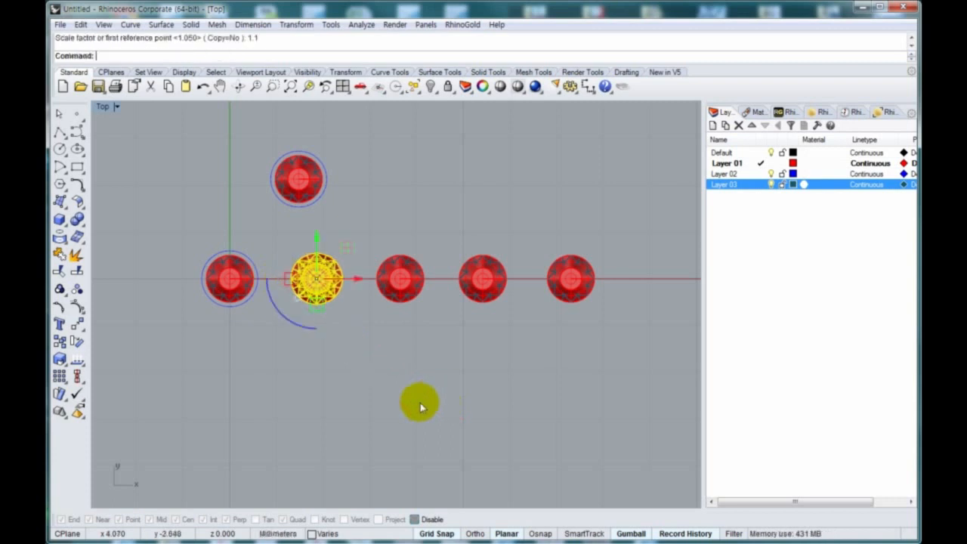
- Draw a sphere about 2.86 mm in diameter below the row of gem sets in the Top view
right_drag(423, 362, 428, 304)
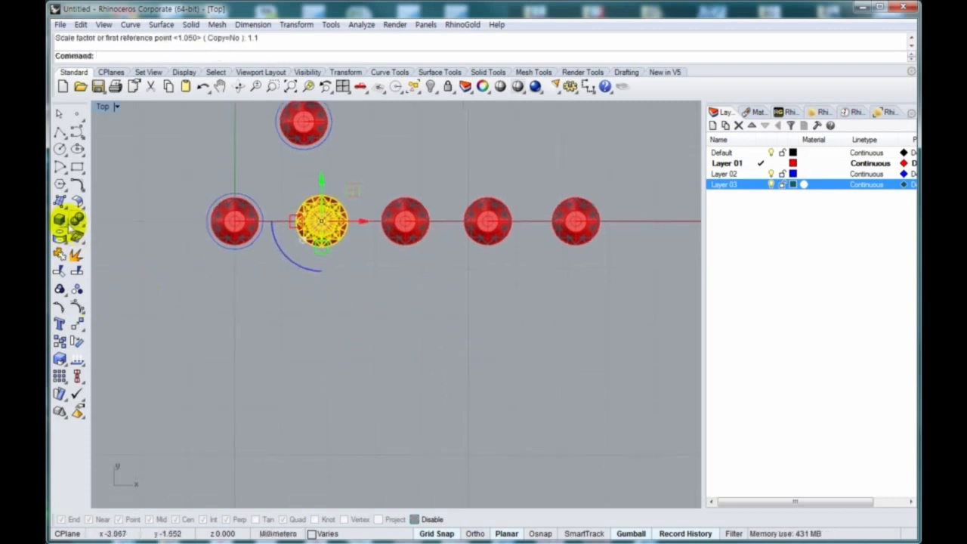
click(59, 219)
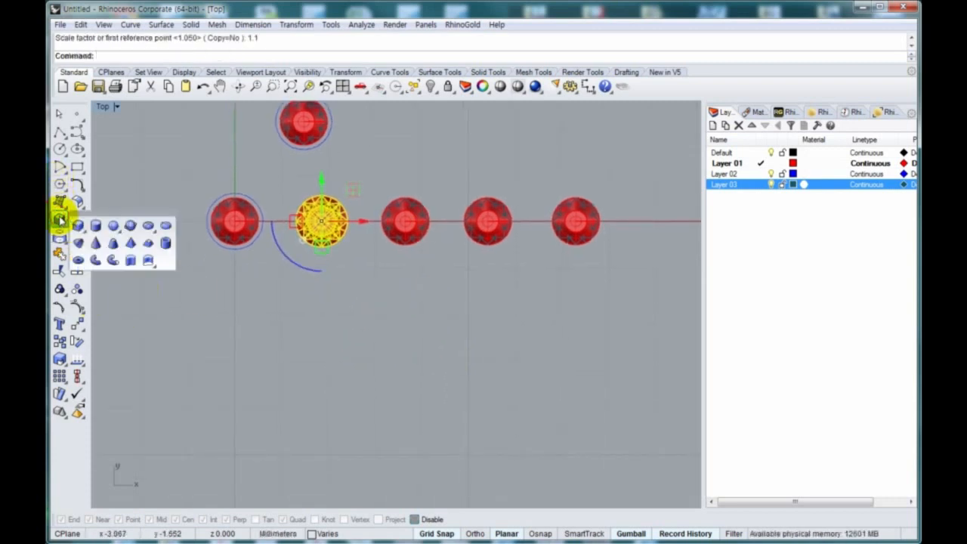
click(104, 222)
click(281, 361)
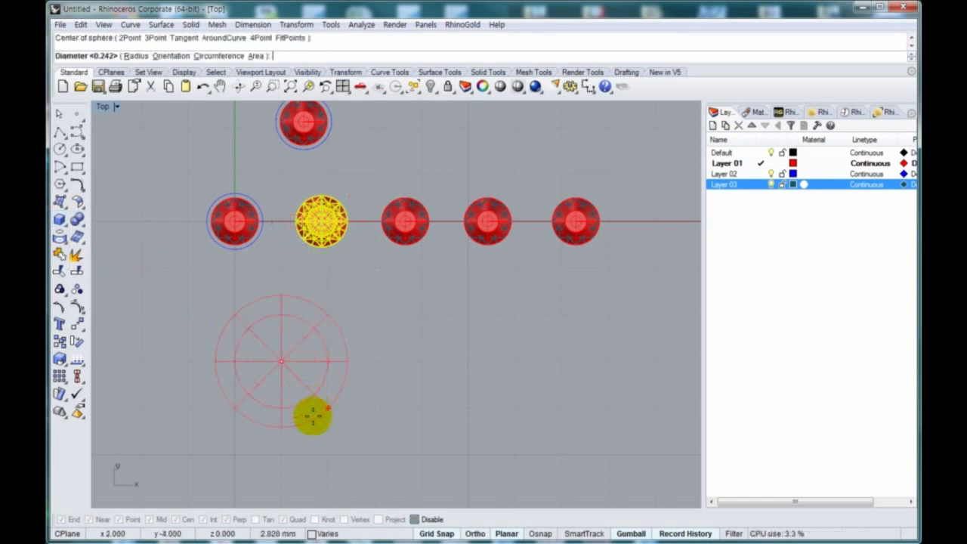
click(327, 409)
click(279, 368)
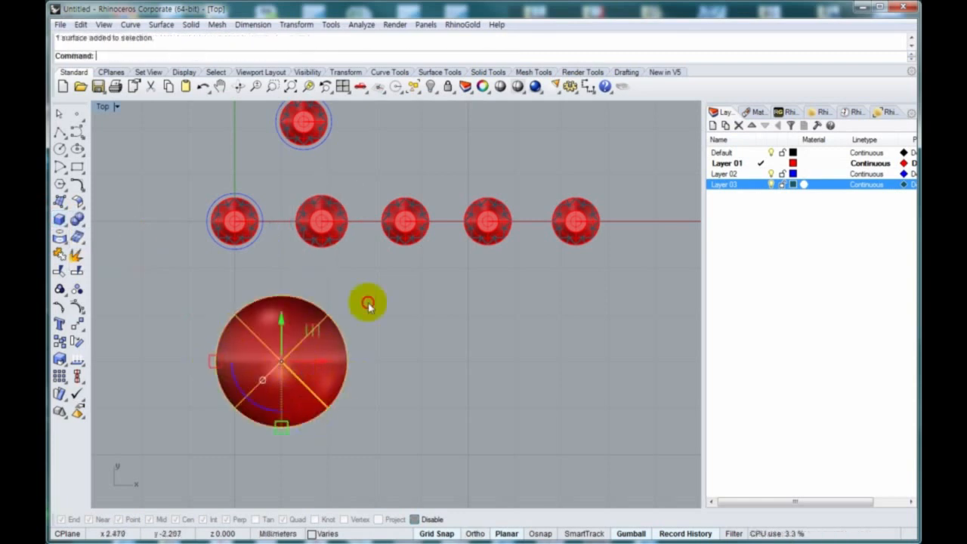
- Add a vertical linear dimension across the sphere's diameter, placed beside it
click(587, 86)
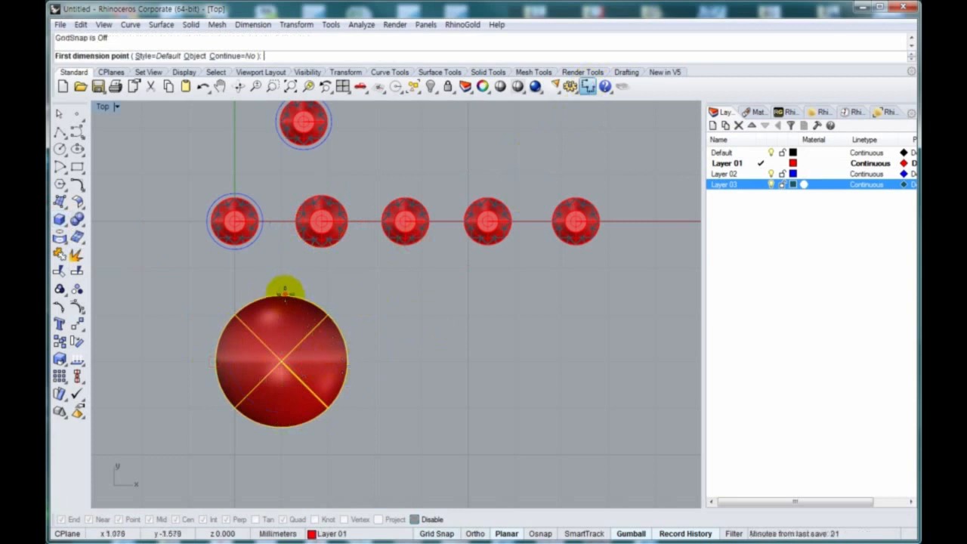
click(284, 293)
click(288, 431)
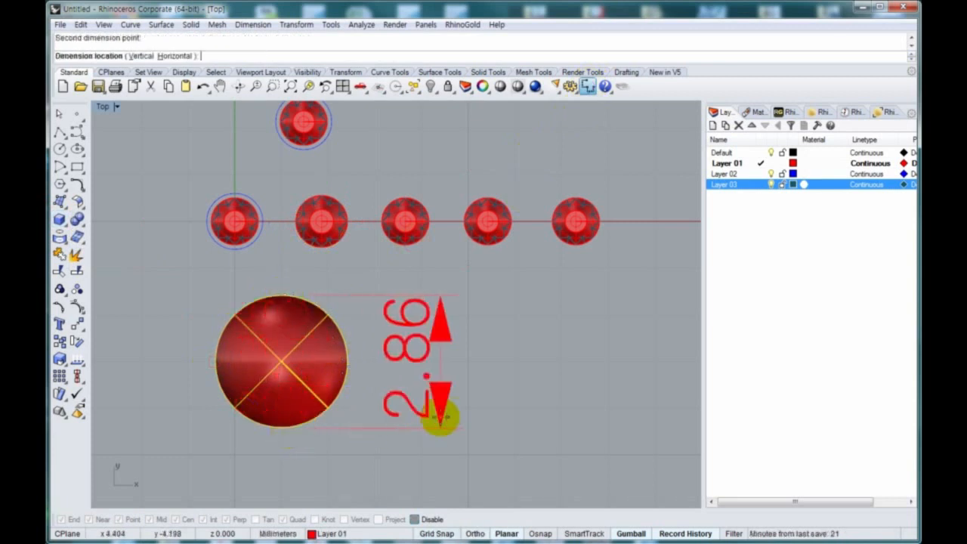
click(440, 418)
- Scale the sphere and its dimension by a factor of 2/2.86, and delete both
drag(471, 437, 326, 392)
mouse_move(363, 410)
right_down()
mouse_move(281, 392)
mouse_move(347, 400)
right_up()
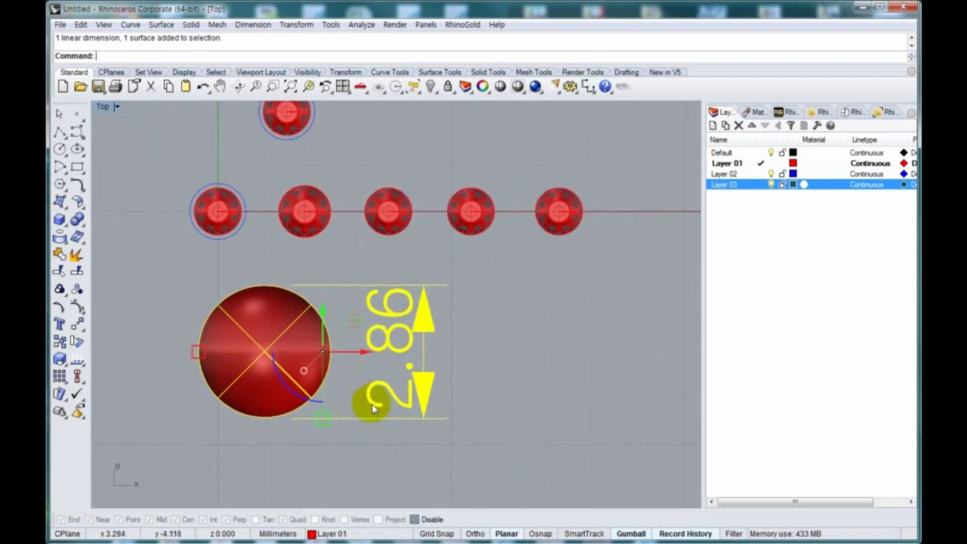
click(59, 359)
click(477, 356)
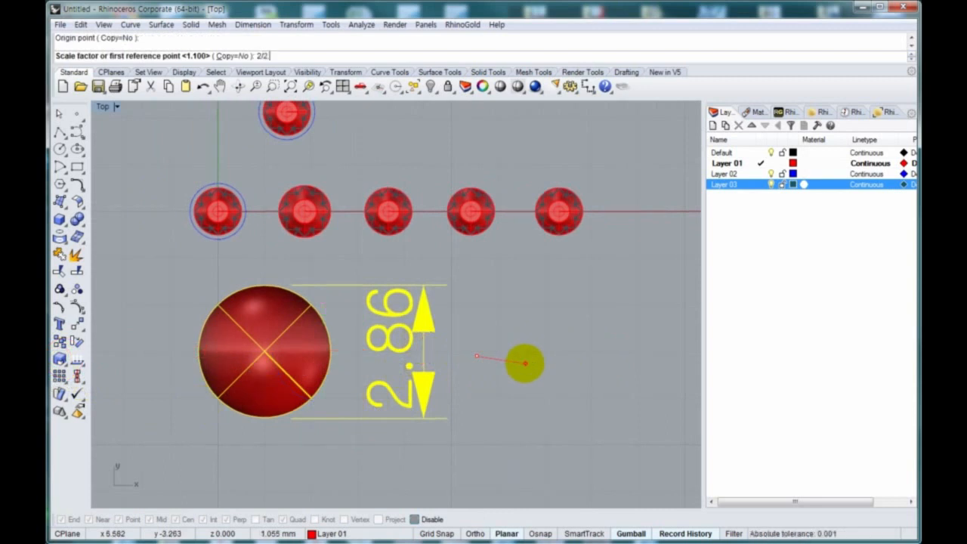
key(Return)
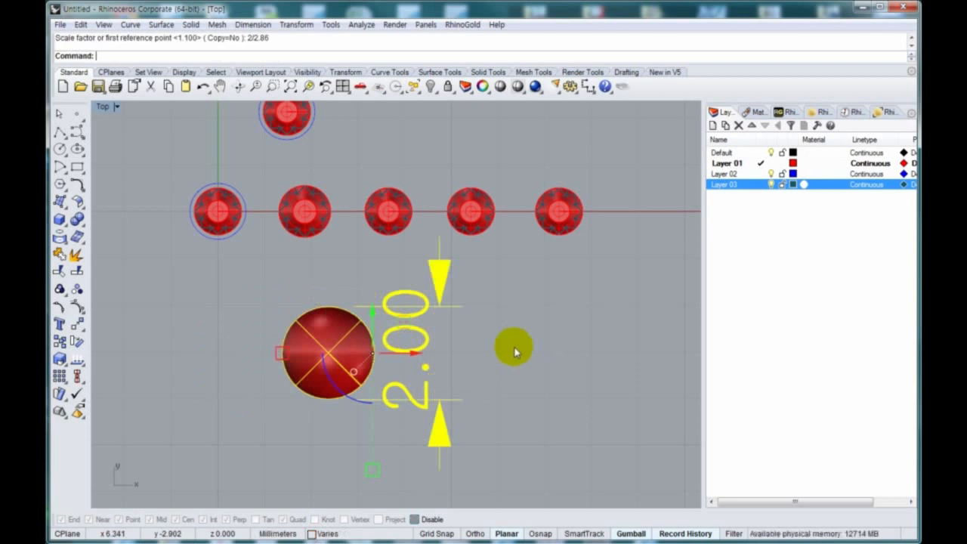
drag(514, 420, 336, 327)
key(Delete)
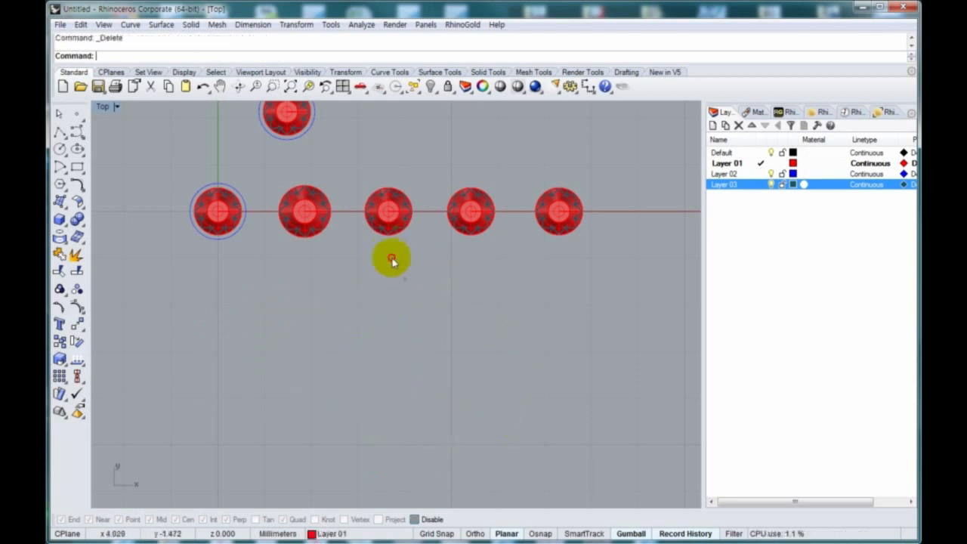
- Scale the second copied gem set by a factor of 1.2
drag(392, 261, 363, 188)
click(65, 345)
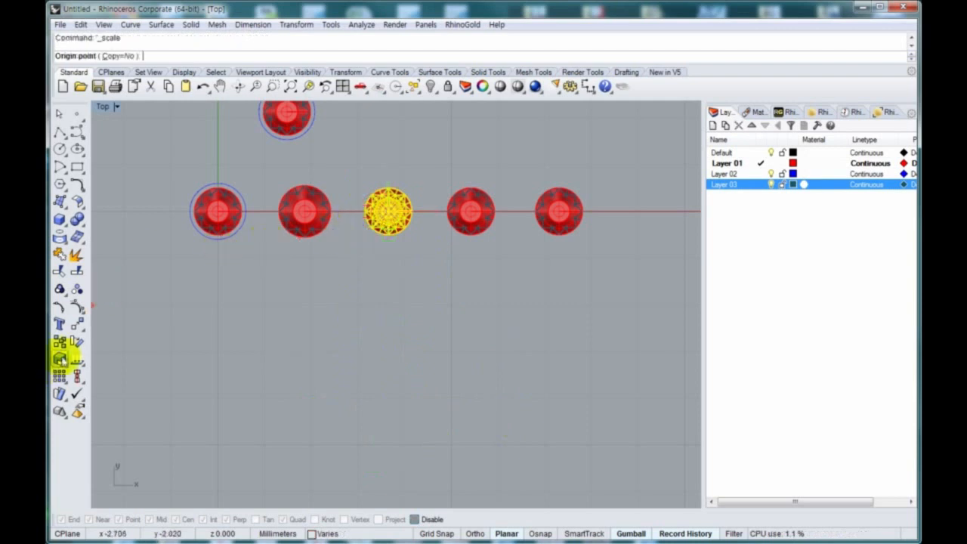
click(367, 220)
text(1.2)
key(Return)
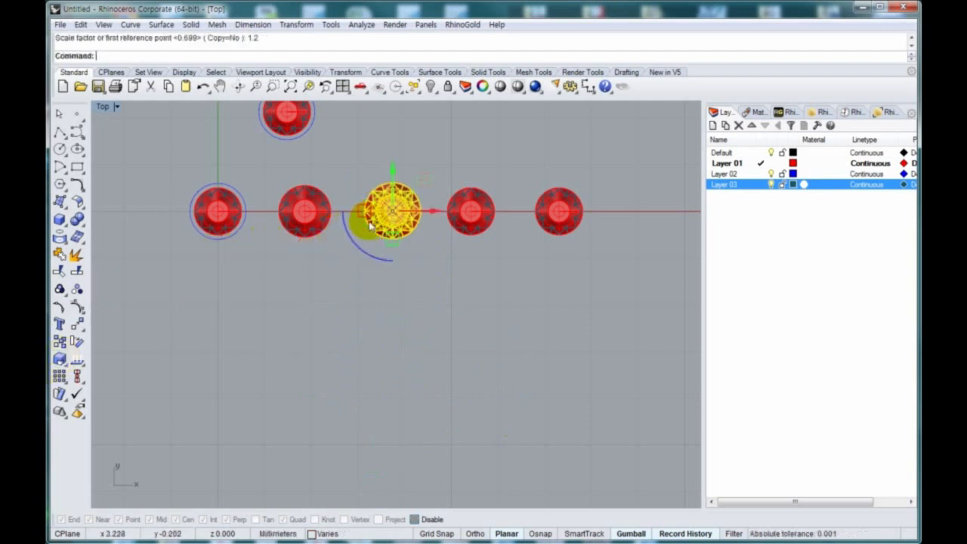
- Scale the third copied gem set by a factor of 1.3
click(469, 212)
key(Return)
click(455, 221)
text(1.)
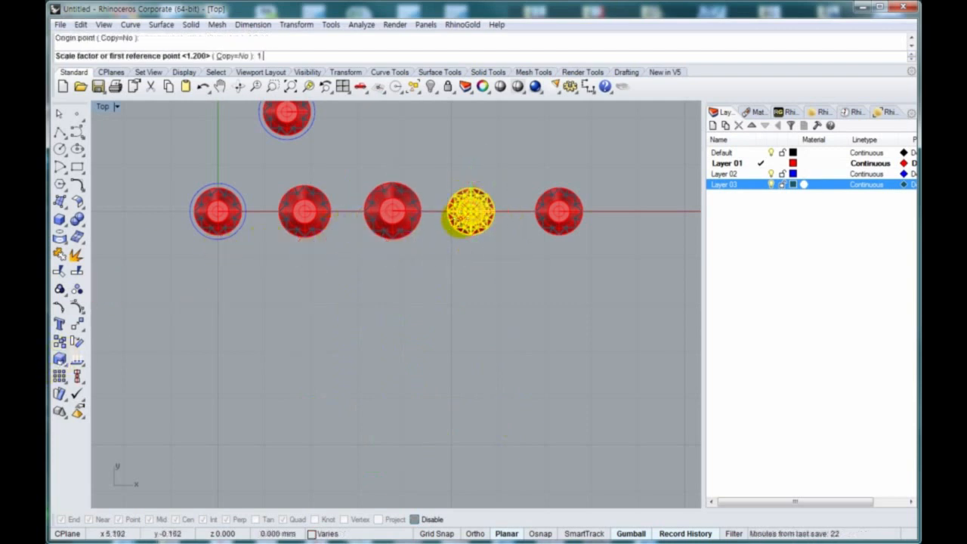
text(3)
key(Return)
- Scale the fourth copied gem set by a factor of 1.4
drag(556, 255, 539, 152)
key(Return)
click(566, 216)
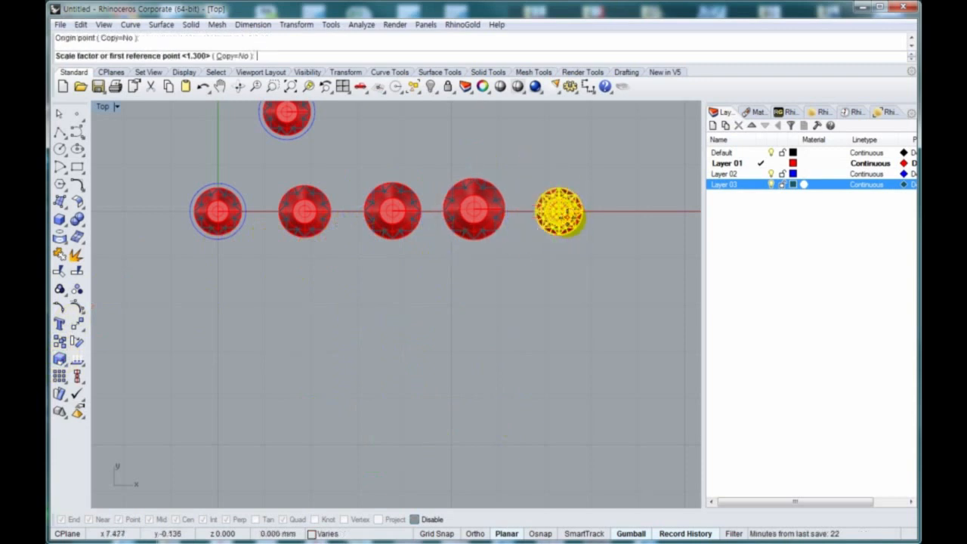
text(1.4)
key(Return)
click(614, 302)
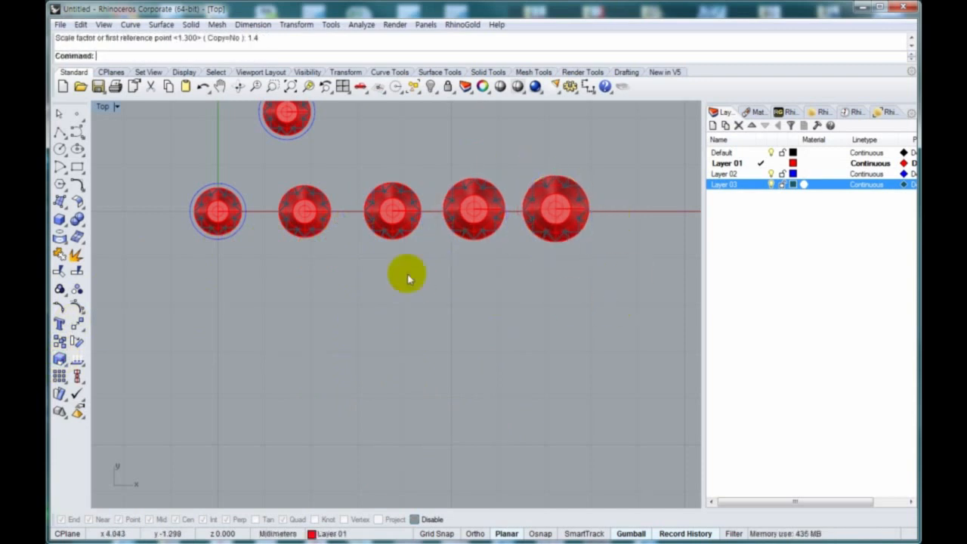
- Restore the four-viewport layout and hide the gems and cutters of the X-axis row, leaving their circles and centre points visible
key(F4)
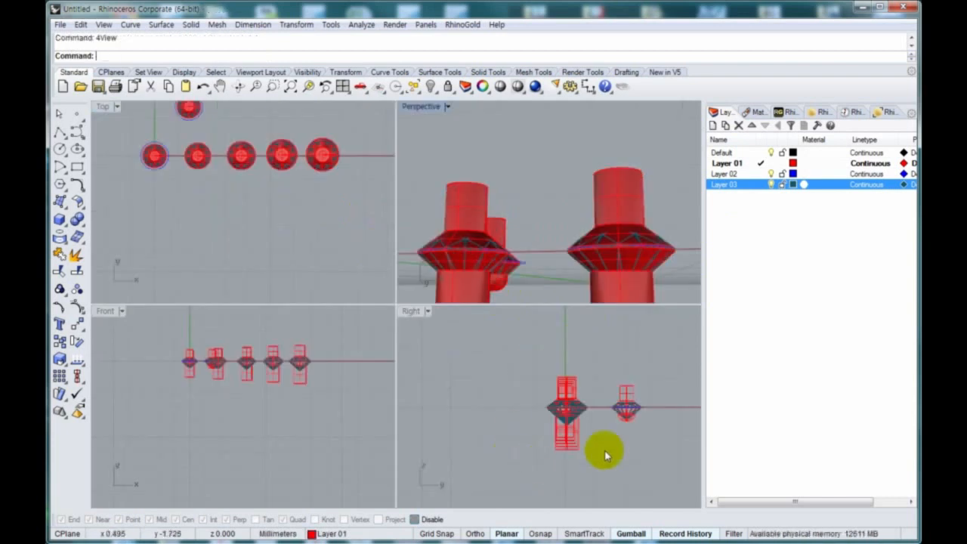
drag(610, 479, 535, 419)
key(ctrl+h)
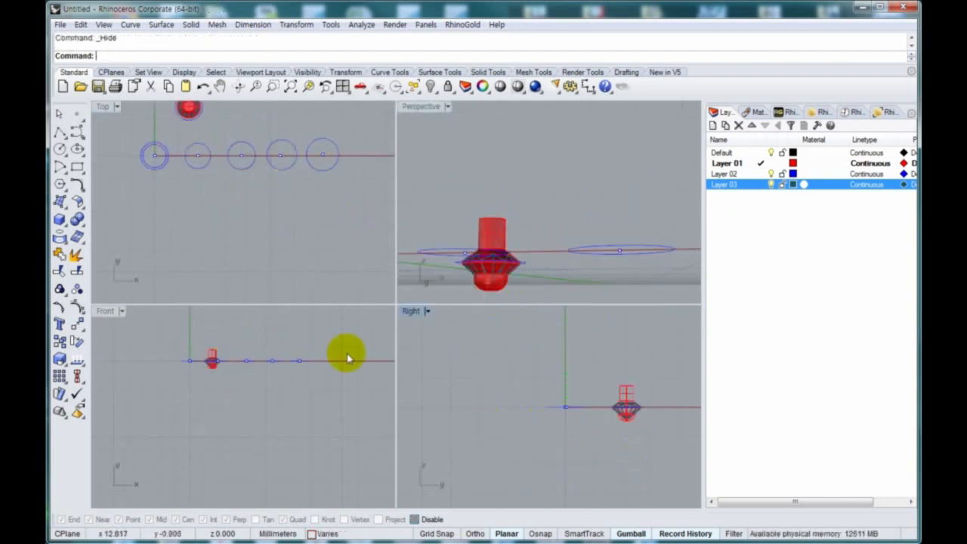
- Offset the first copy's gem circle outward by 0.1 mm in the Top view
click(198, 167)
right_drag(207, 192, 234, 242)
text(o)
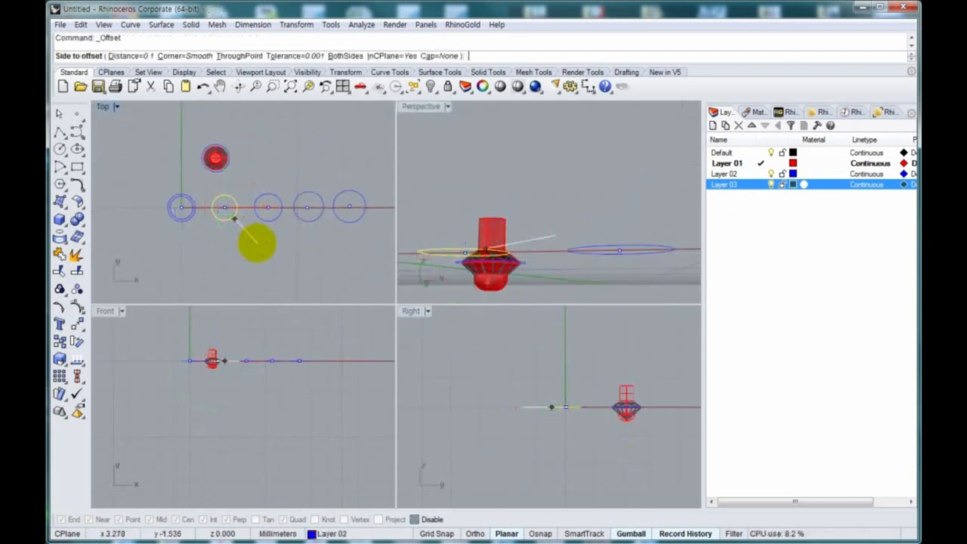
text(.1)
key(Return)
click(257, 242)
- Offset the gem circles of the remaining three copies outward by 0.1 mm
scroll(280, 227, up, 2)
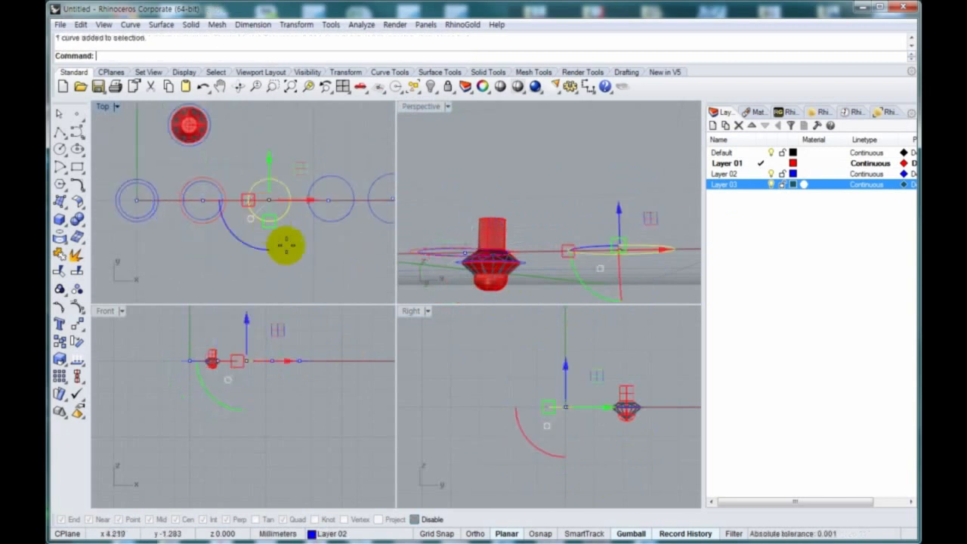
click(336, 221)
right_click(344, 246)
click(345, 253)
right_drag(352, 264, 295, 226)
click(271, 199)
right_click(279, 224)
click(324, 261)
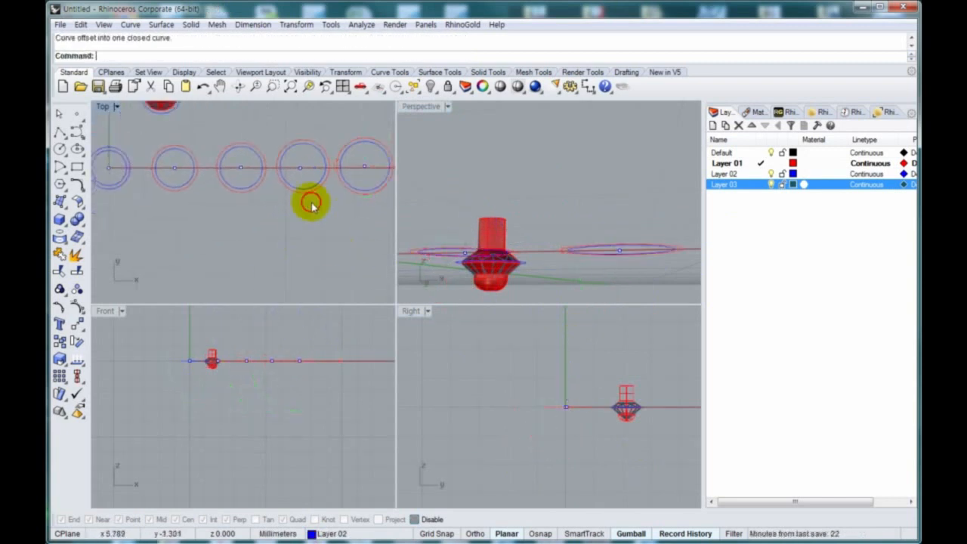
- Align the third copy's circles and centre point using VertCenter with automatic alignment
scroll(312, 182, up, 2)
drag(307, 210, 287, 158)
text(v)
key(Return)
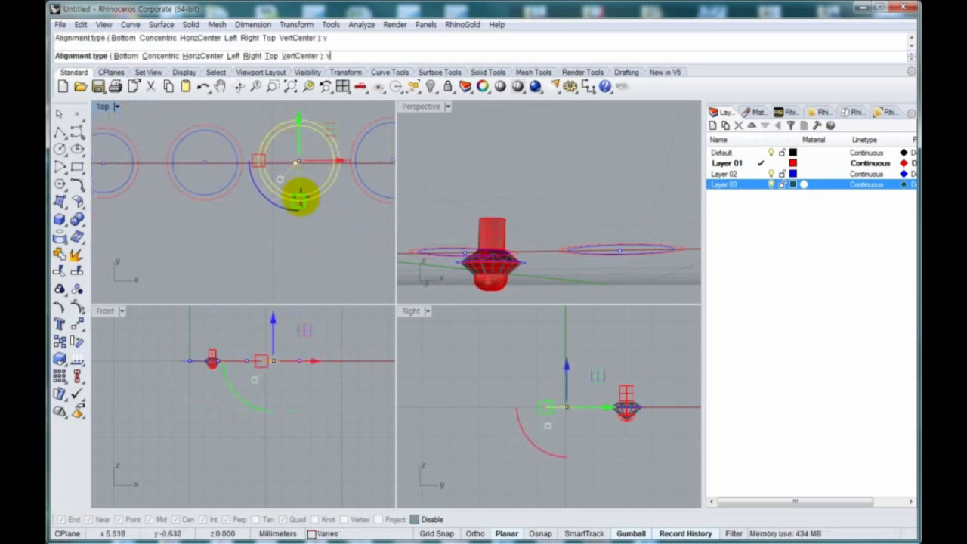
key(Return)
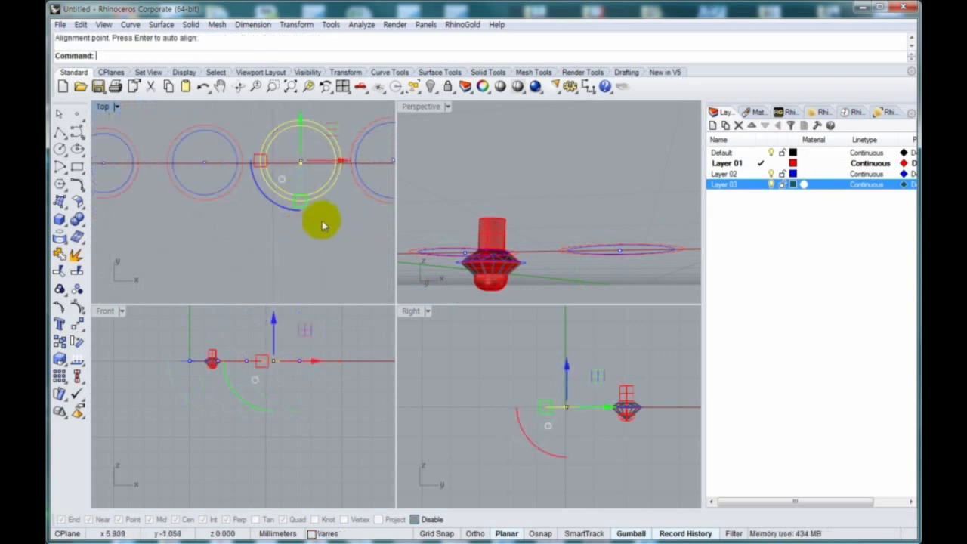
- Show the hidden gems and cutters again
scroll(274, 233, down, 3)
text(sh)
right_drag(310, 223, 282, 243)
key(Return)
click(289, 233)
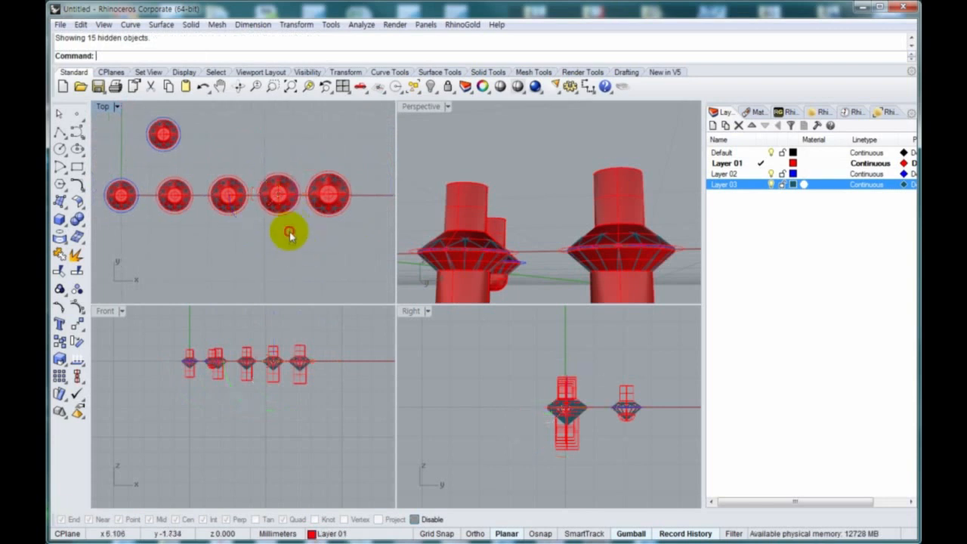
- Align all parts of the third copied gem set using VertCenter with automatic alignment in the Top view
drag(289, 234, 269, 160)
key(Return)
text(v)
key(Return)
key(Return)
click(297, 257)
- Align all five gem sets of the row to alignment point 0 in the Right view
scroll(553, 399, up, 5)
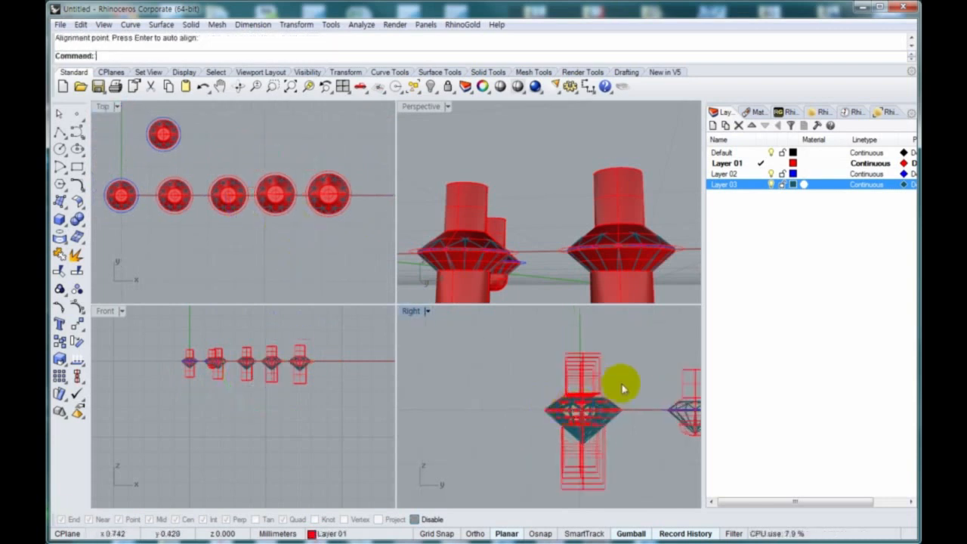
drag(623, 388, 510, 436)
text(A)
key(Return)
key(Return)
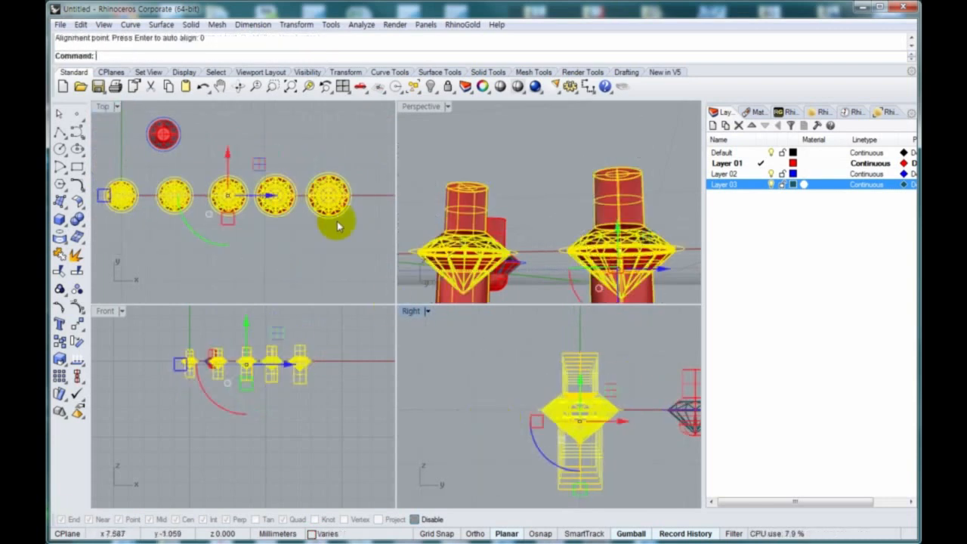
key(Escape)
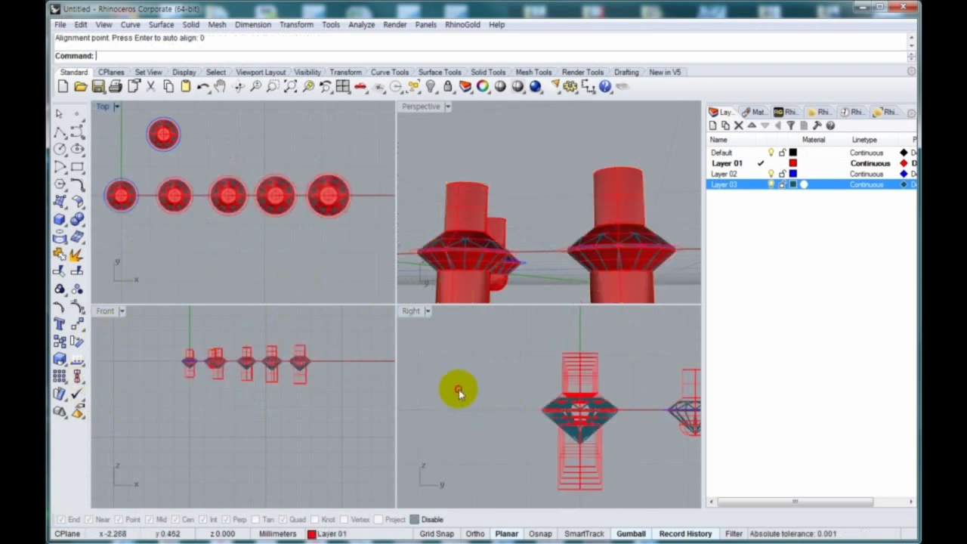
- Move the circles and centre points of the five gem sets in the row to Layer 02
drag(458, 389, 642, 425)
right_click(763, 174)
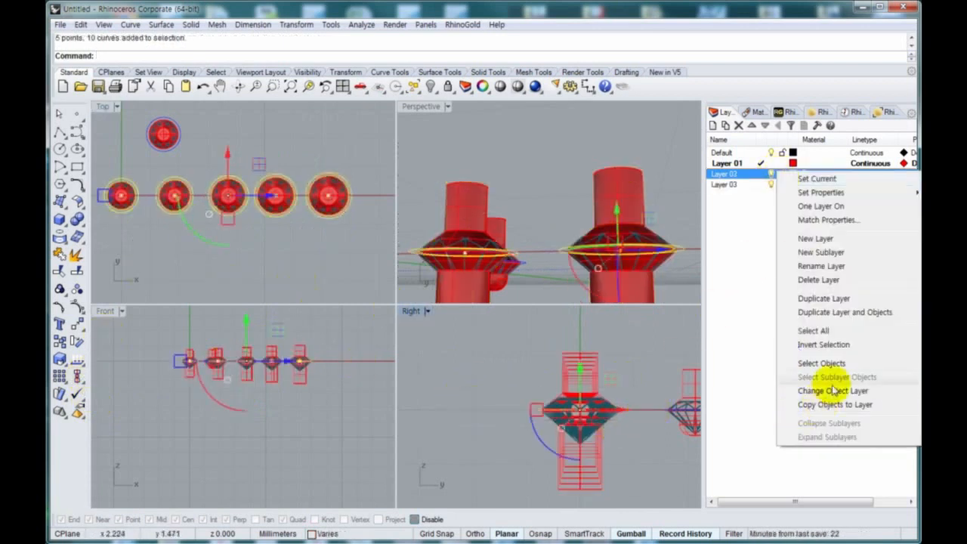
click(785, 390)
click(297, 267)
right_drag(181, 254, 236, 213)
right_drag(269, 250, 233, 293)
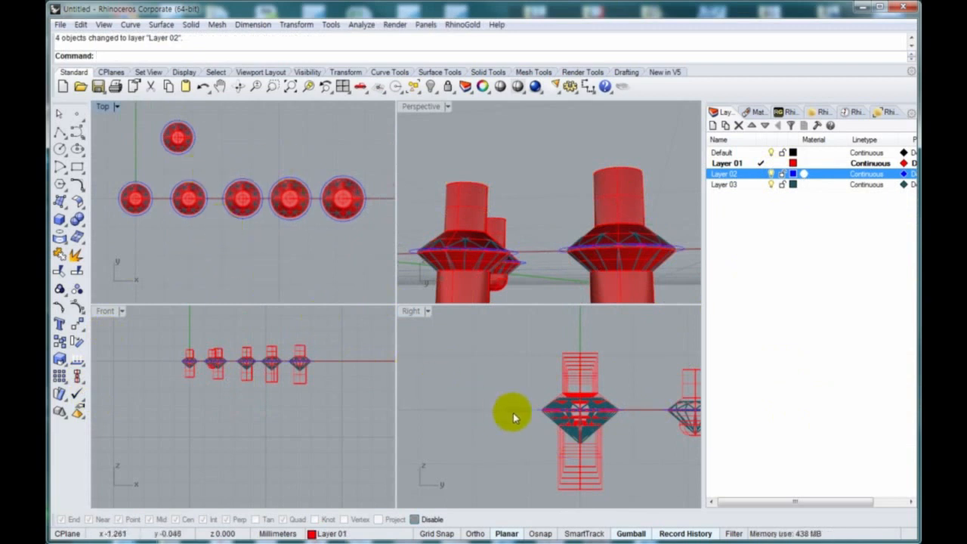